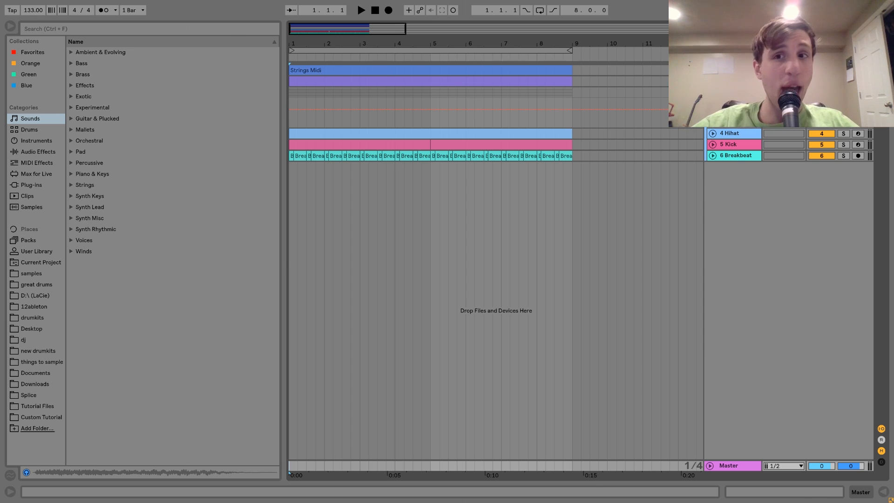
Step: Unfold the string sample track, solo it and play the first four bars of its clip
click(734, 70)
click(709, 71)
click(843, 71)
key(space)
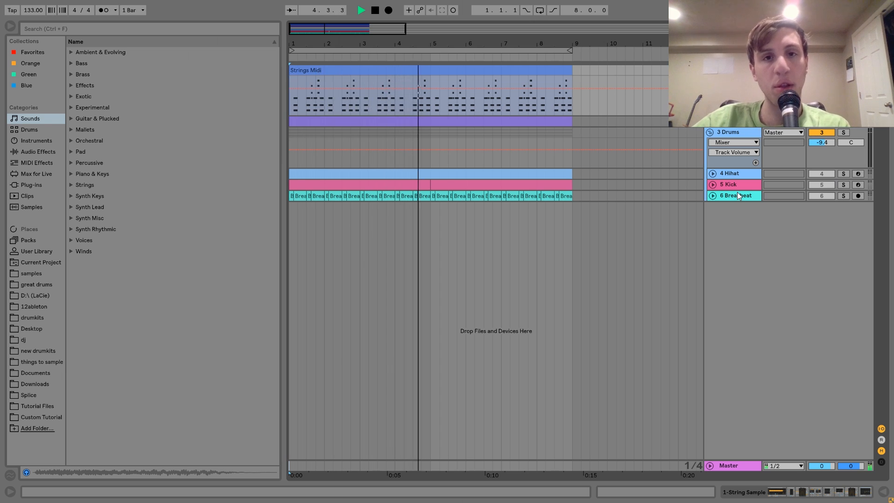
key(space)
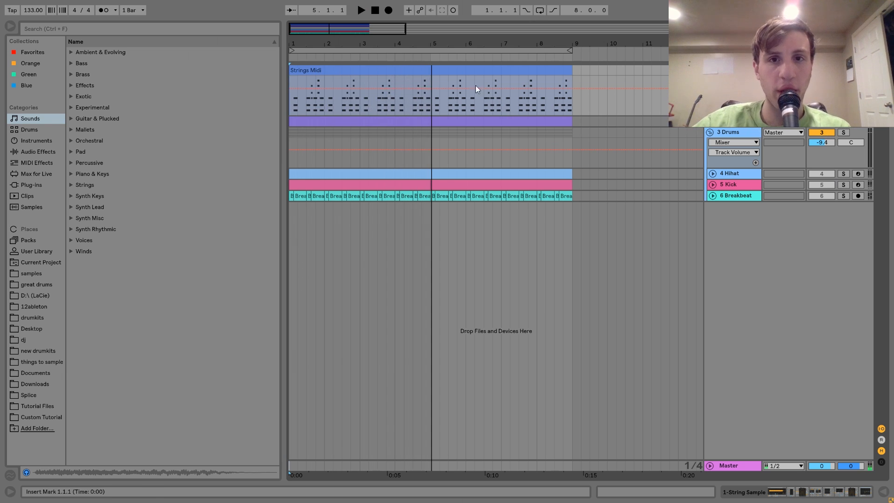
Step: Show the string track's Simpler and locate its String Sample.wav in the browser's tutorial files
key(shift+Tab)
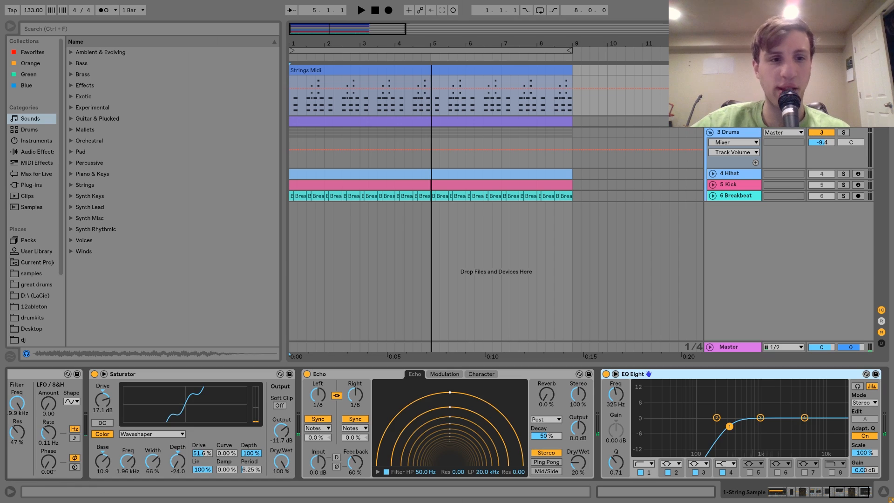
scroll(231, 413, left, 5)
scroll(230, 410, left, 5)
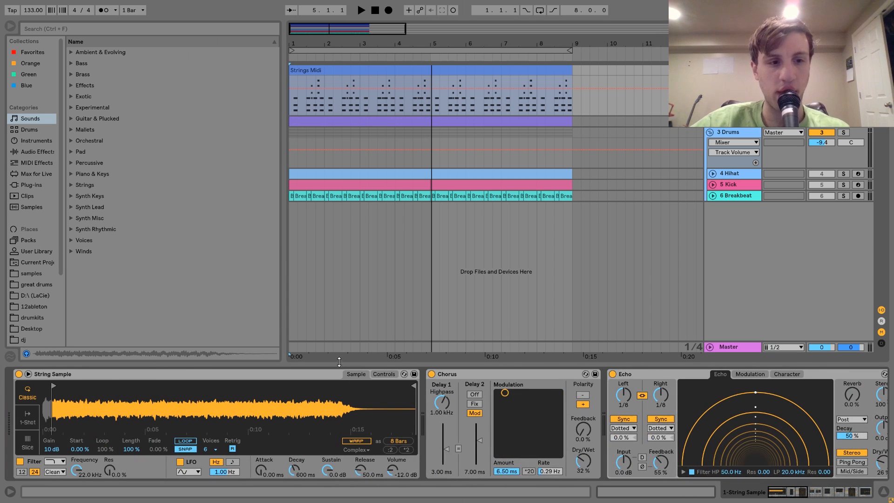
right_click(88, 398)
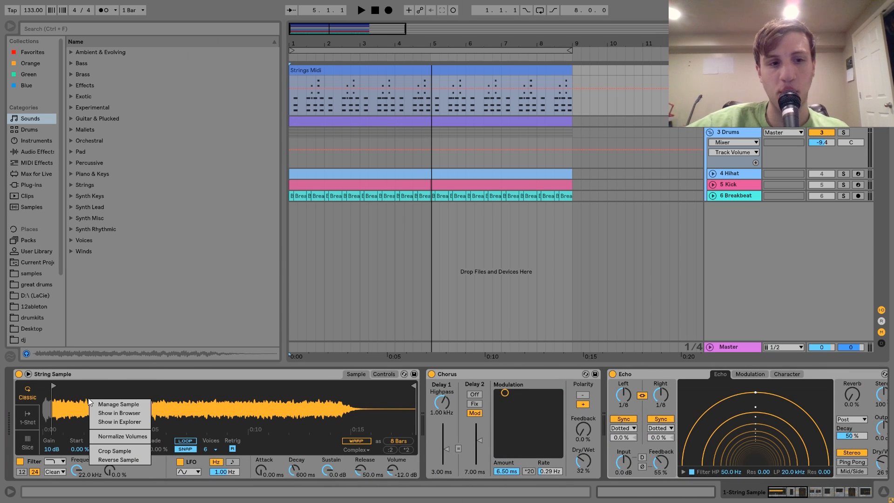
click(109, 413)
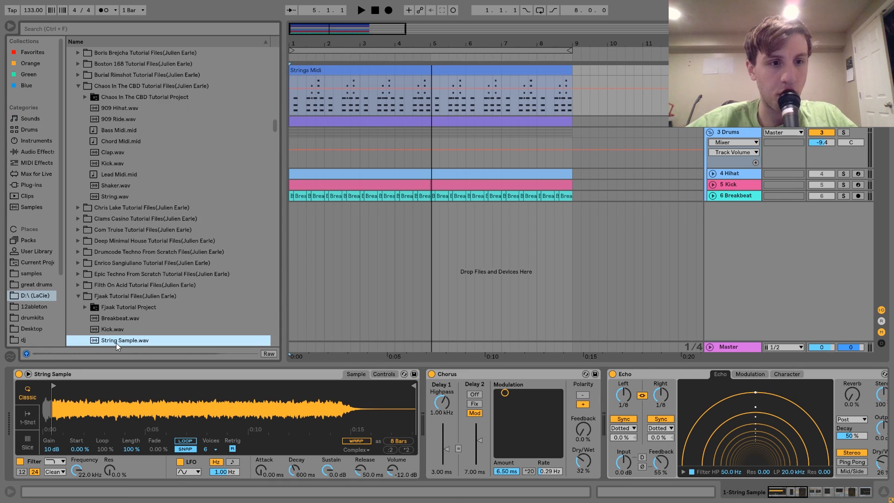
scroll(116, 341, down, 5)
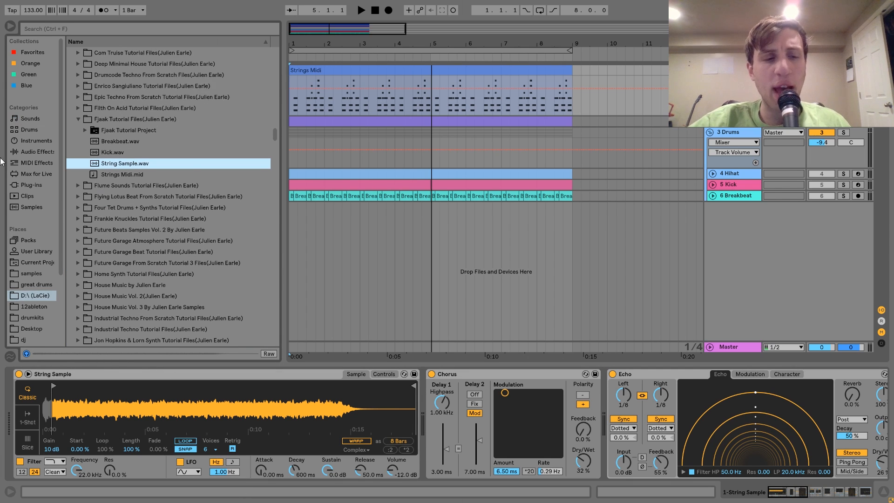
click(30, 119)
Step: Open the Strings Midi clip, enlarge its notes and examine the chord stabs in bar 1 while it plays
double_click(334, 87)
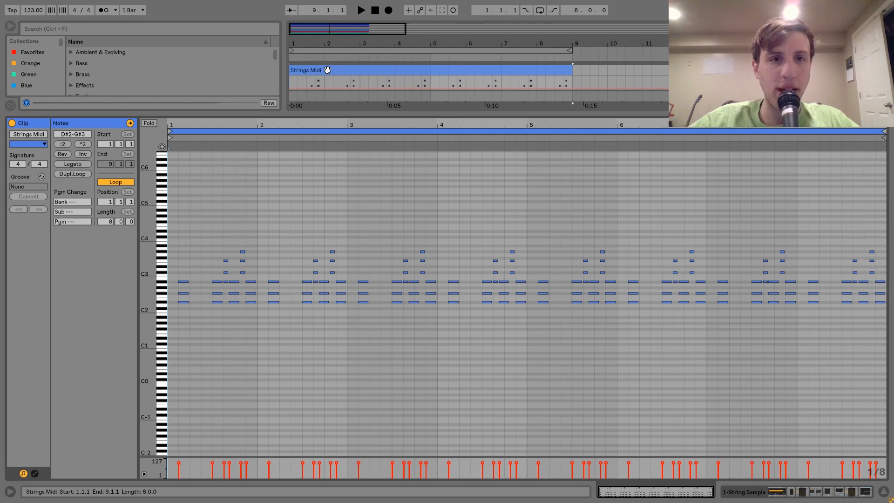
mouse_move(149, 291)
mouse_down()
mouse_move(173, 291)
mouse_move(161, 291)
mouse_up()
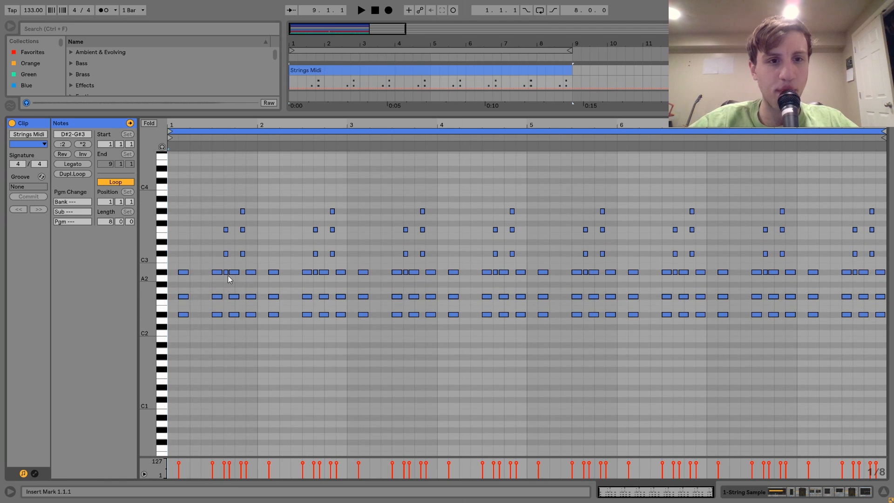
click(209, 137)
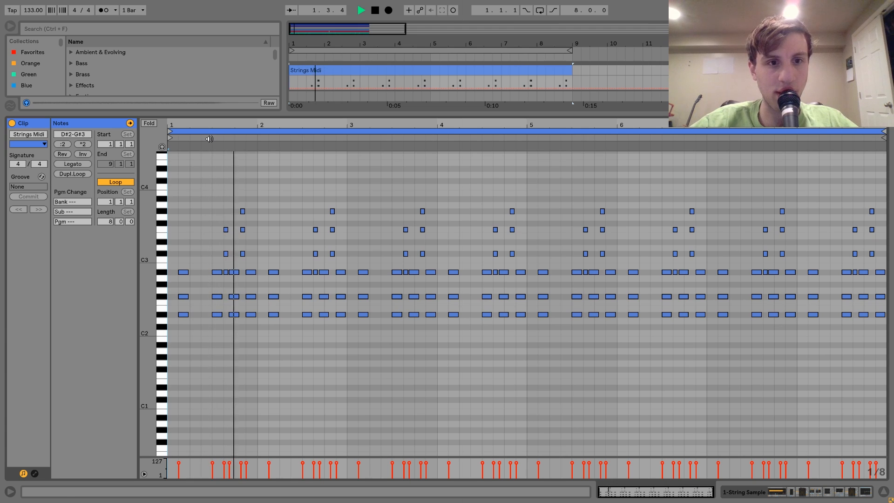
drag(225, 278, 228, 215)
drag(242, 261, 245, 197)
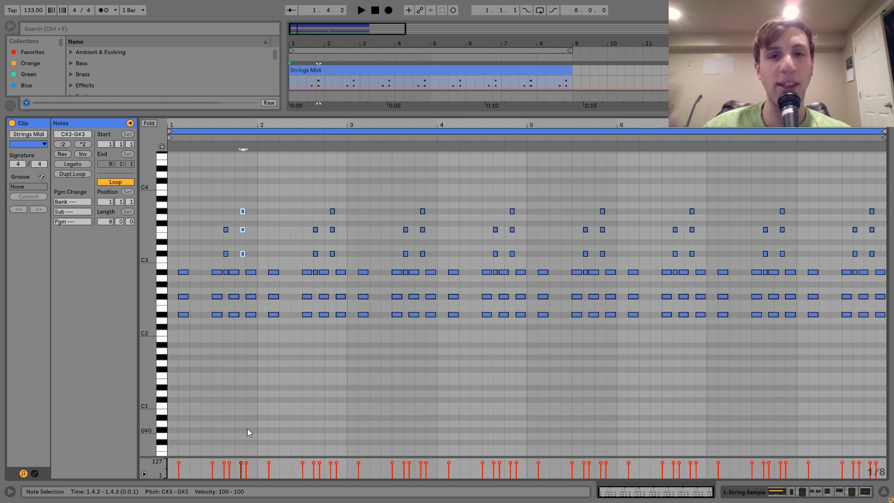
Step: Audition the rave generator stabs in the samples folder, from 1 landlord stab.wav through 11 spirittt.wav
key(shift+Tab)
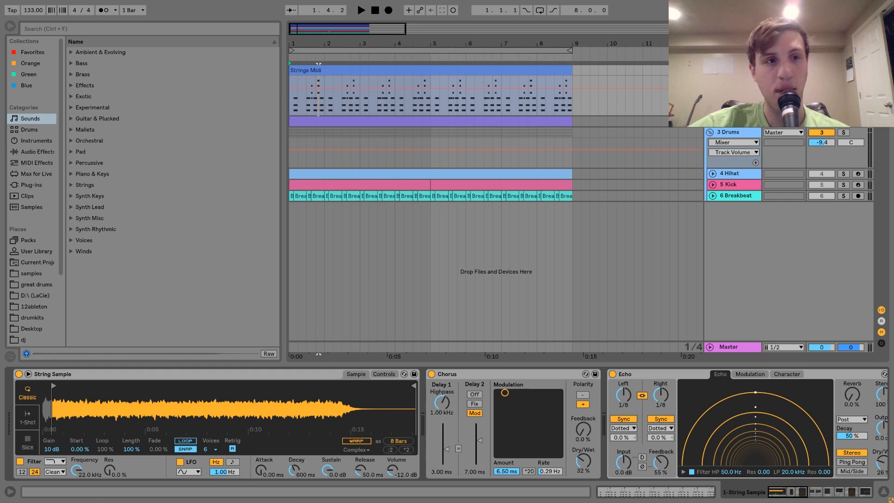
click(31, 274)
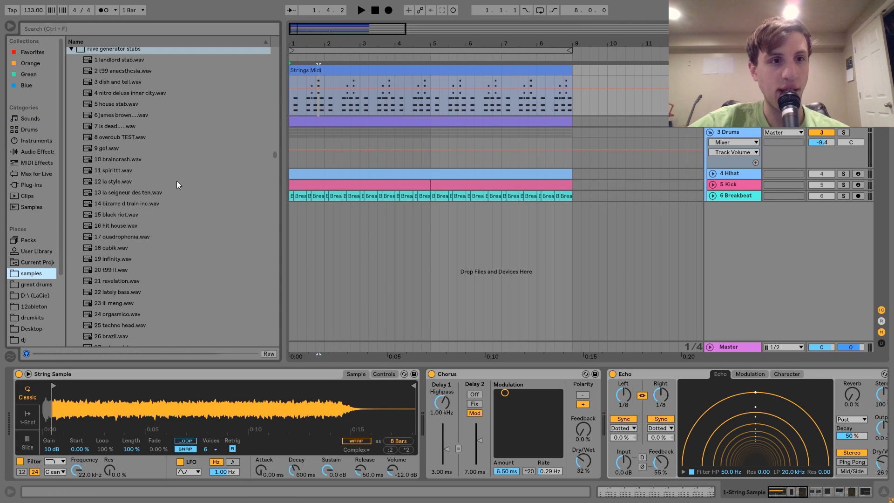
click(110, 60)
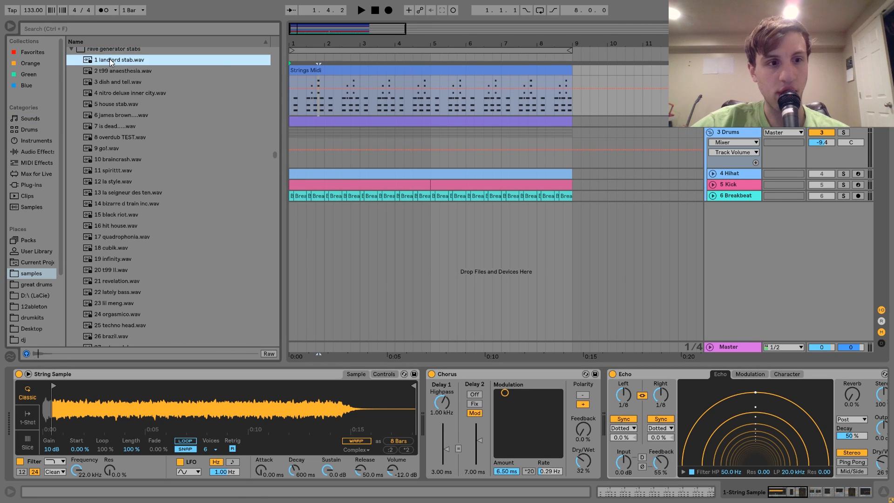
key(Down)
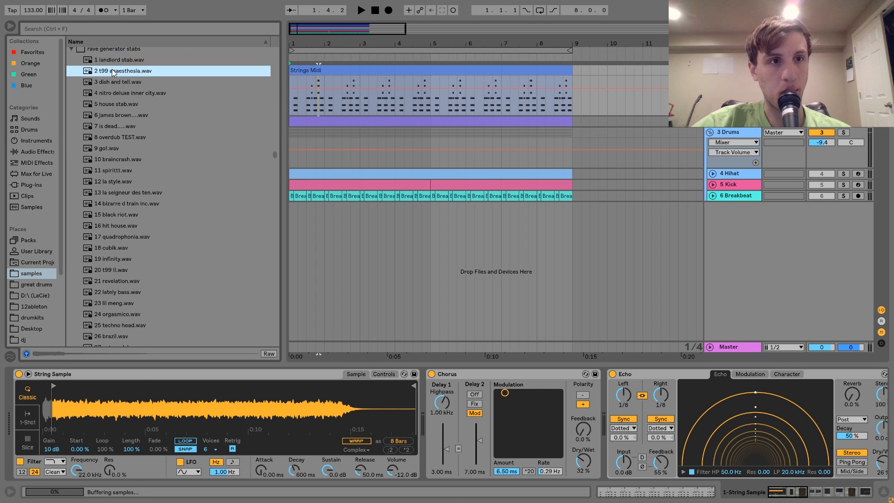
key(Down)
key(Up)
key(Down)
key(Down)
key(Down)
key(Down)
key(Down)
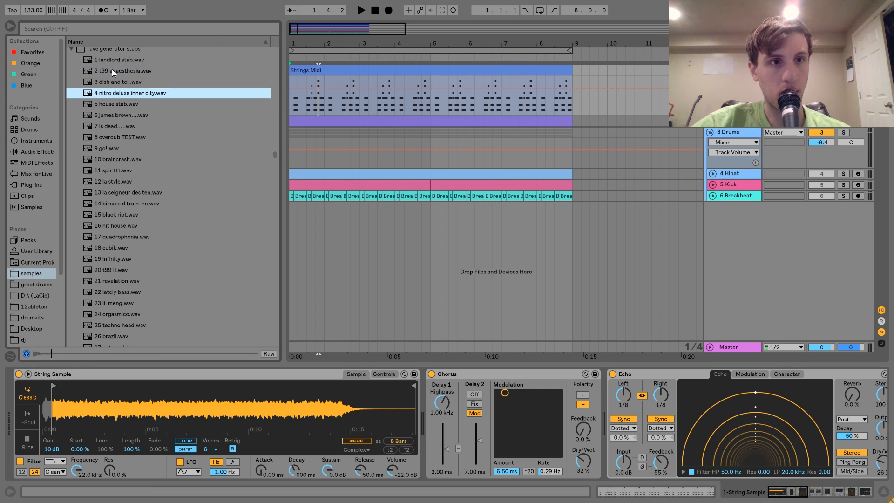
key(Down)
key(Down)
key(Down)
key(Down)
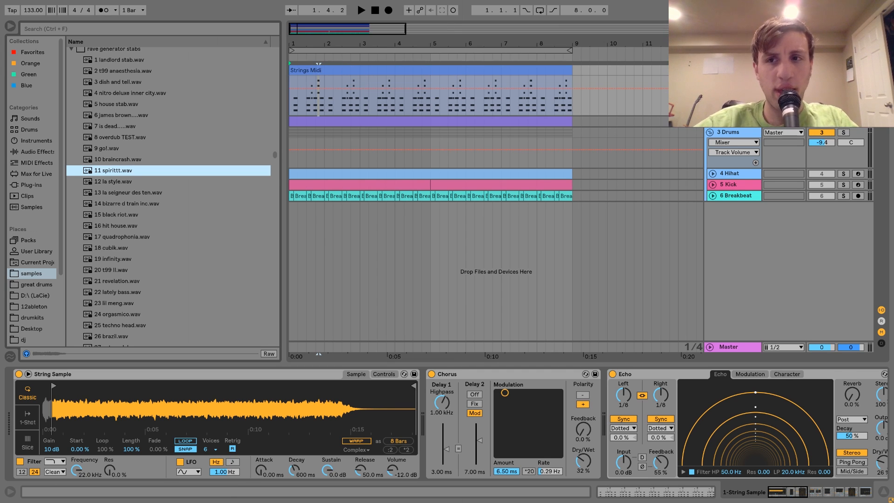
Step: Try out 1 landlord stab.wav as an instrument on a new MIDI track and delete that track
key(ctrl+shift+t)
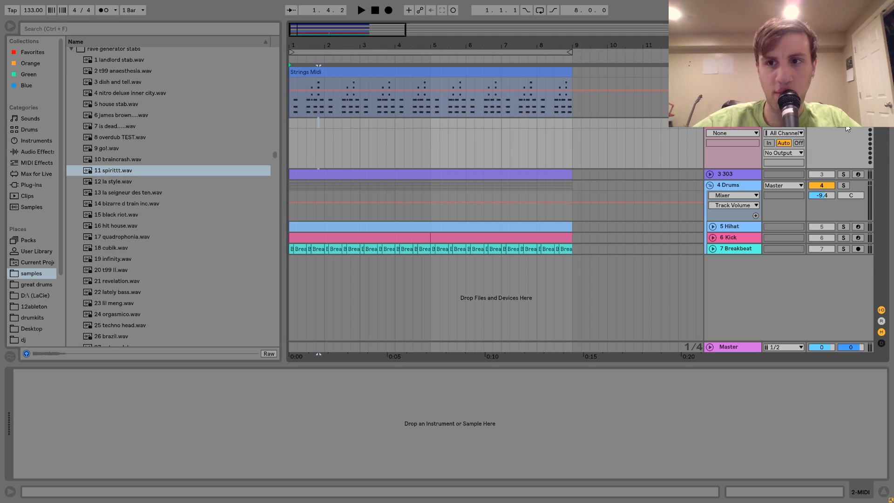
double_click(110, 59)
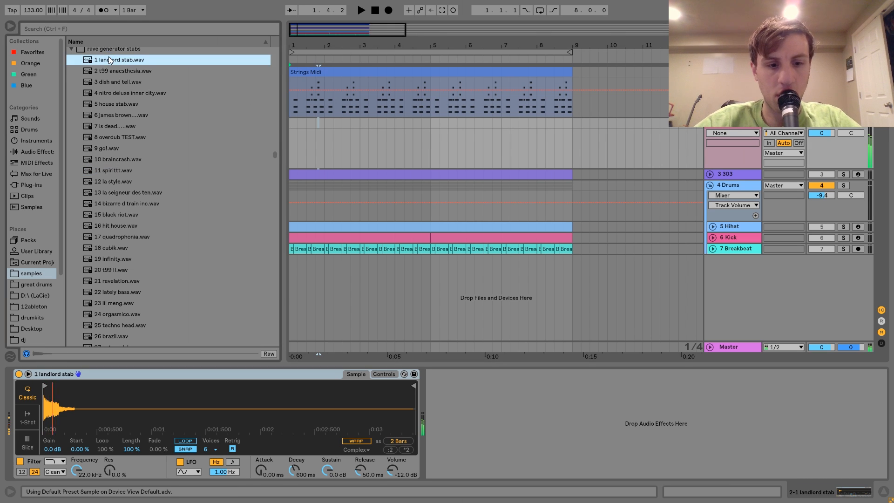
key(a)
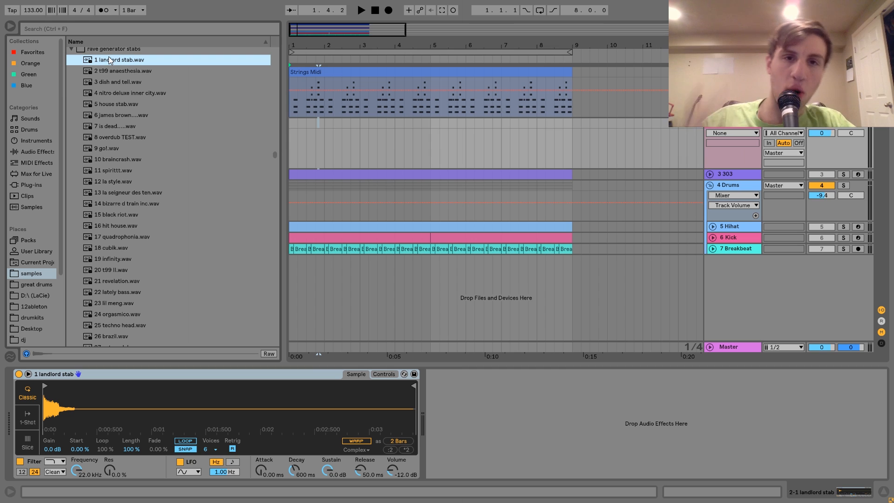
key(a)
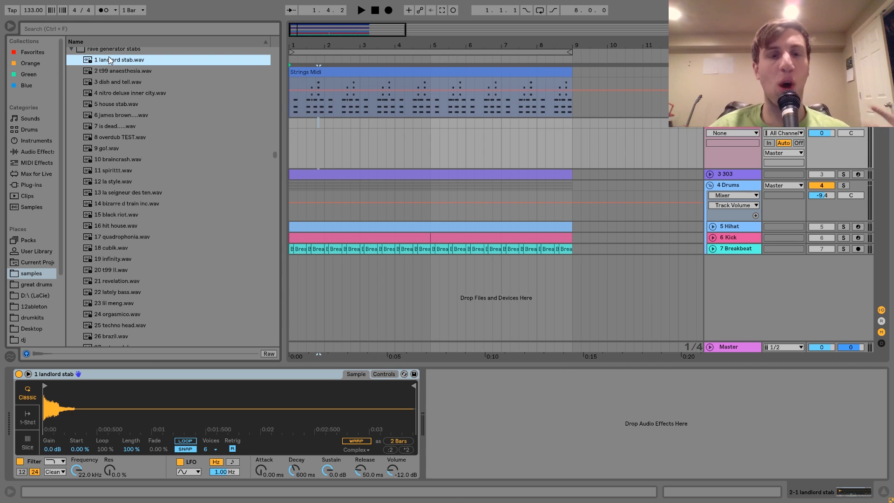
click(750, 127)
key(Delete)
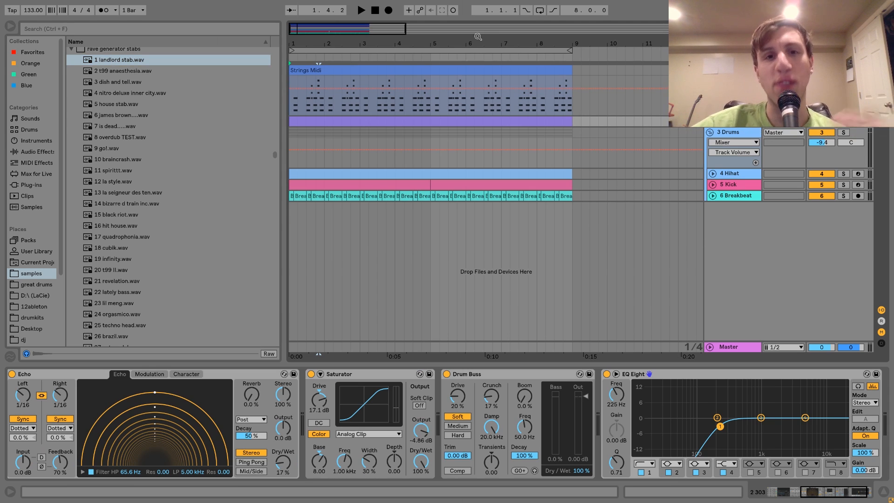
Step: Play bar 1 of the Strings Midi clip from its note editor and review the String Sample device and its effects
click(476, 70)
double_click(476, 70)
click(242, 231)
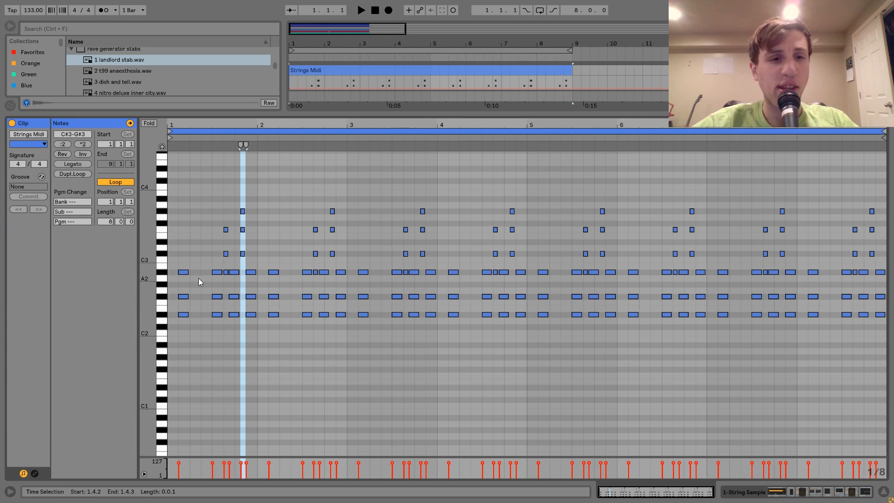
key(space)
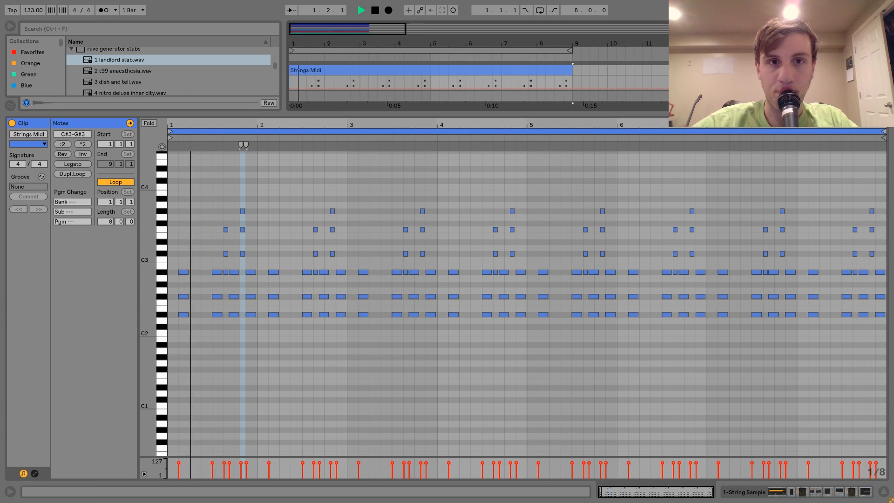
key(shift+Tab)
key(space)
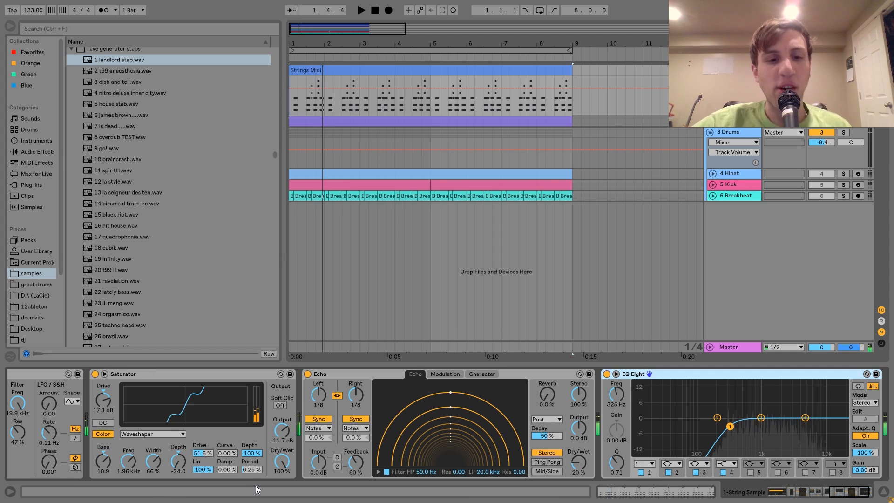
scroll(235, 460, left, 5)
scroll(236, 461, left, 5)
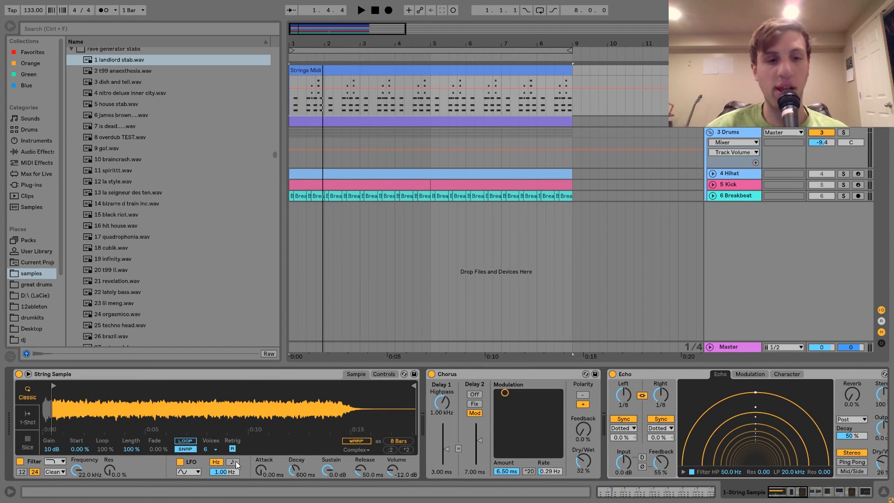
Step: Review the Strings Midi notes once more and loop the arrangement over the clip's eight bars
double_click(327, 69)
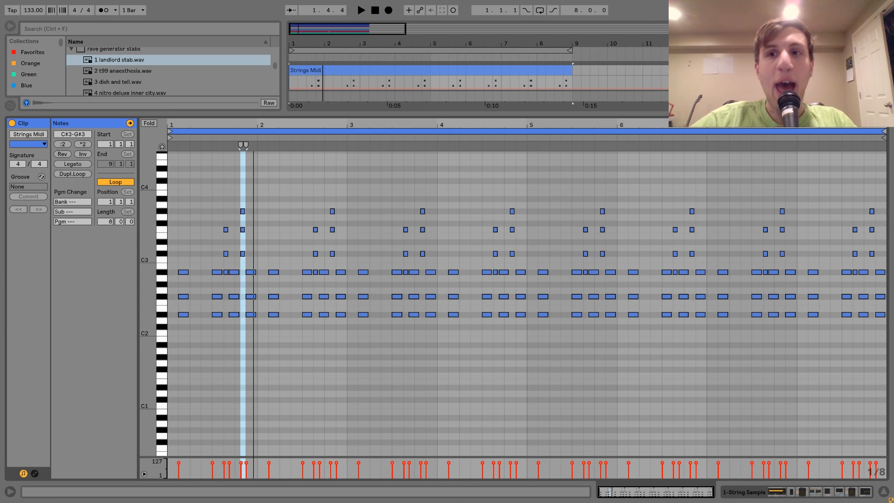
key(shift+Tab)
click(524, 69)
key(ctrl+l)
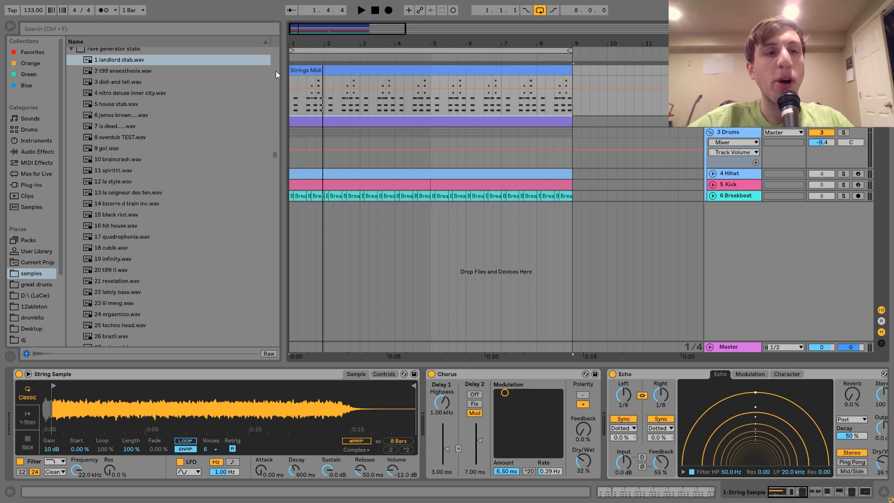
Step: Add a MIDI track and load 1 landlord stab.wav from the rave generator stabs folder onto it
key(ctrl+shift+t)
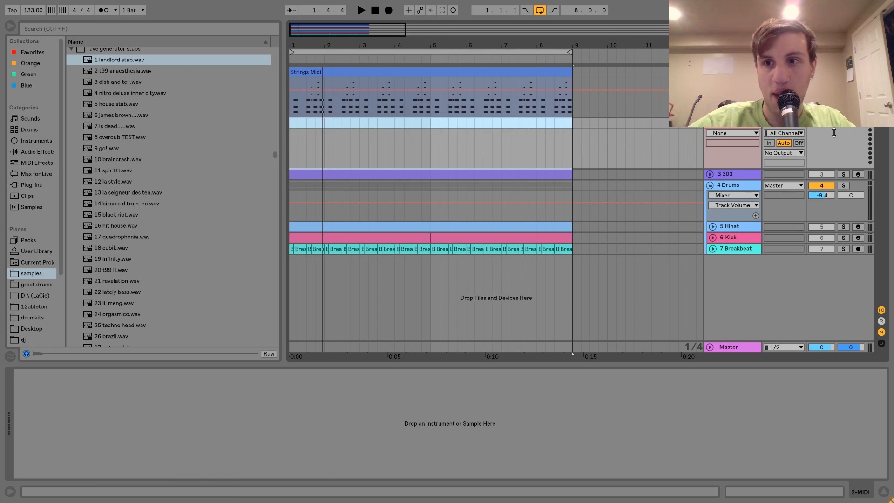
click(122, 54)
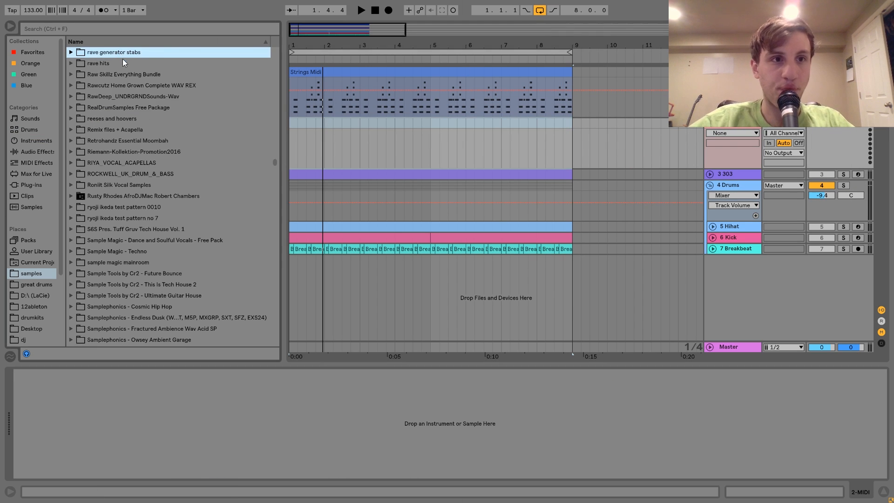
click(121, 54)
double_click(118, 63)
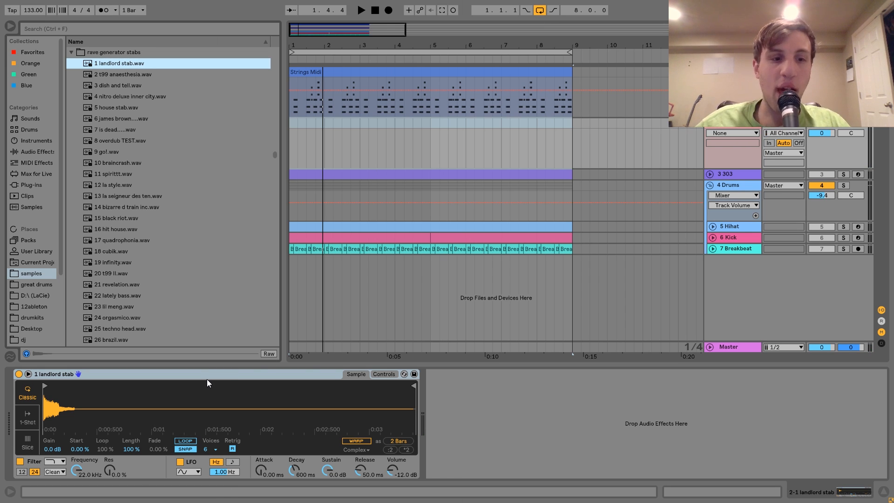
Step: Play the landlord stab in low and high octaves, including C1 and C5, and delete its MIDI track
key(z)
key(a)
key(z)
key(a)
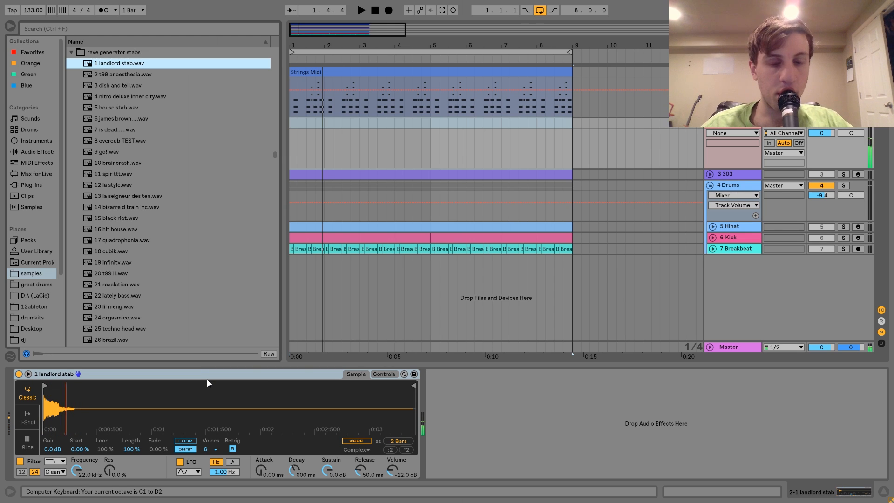
key(x)
key(a)
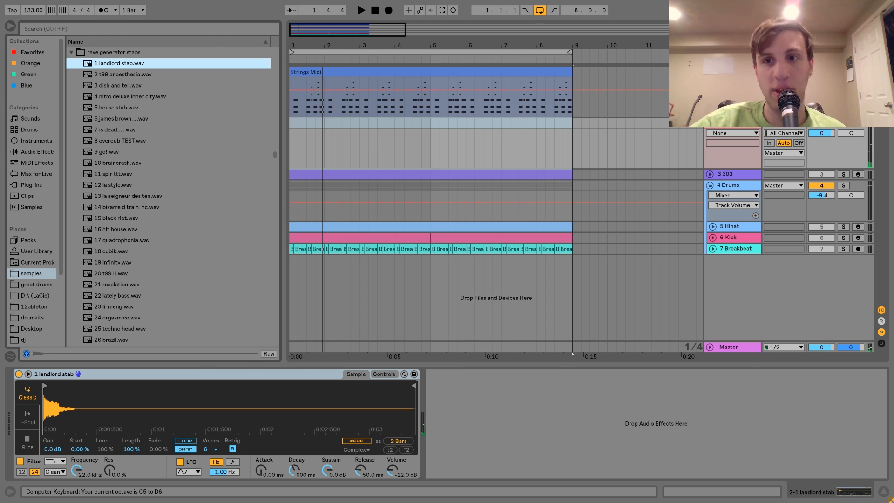
click(729, 125)
key(Delete)
Step: Solo the String Sample track and play the start of bar 1 with its Simpler in view
click(463, 70)
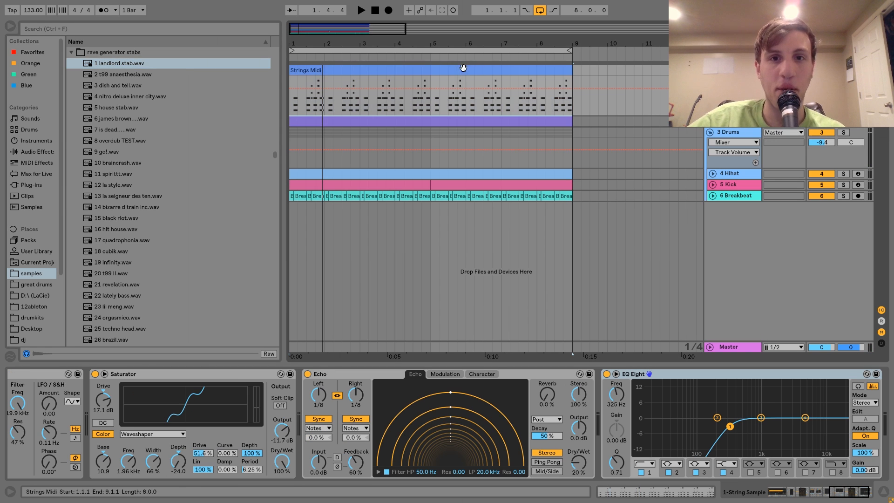
click(843, 70)
scroll(436, 423, up, 10)
key(space)
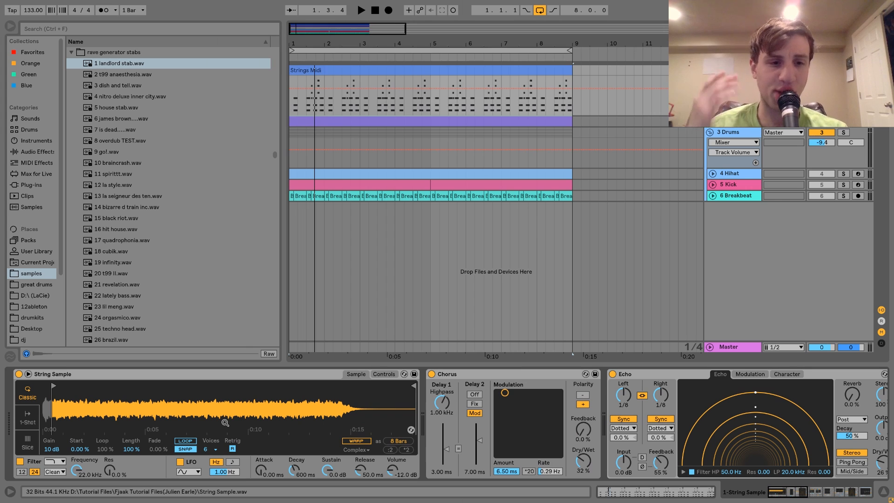
Step: Play the strings with all effects active, and bypass the first Chorus, the first Echo and the Reverb
key(space)
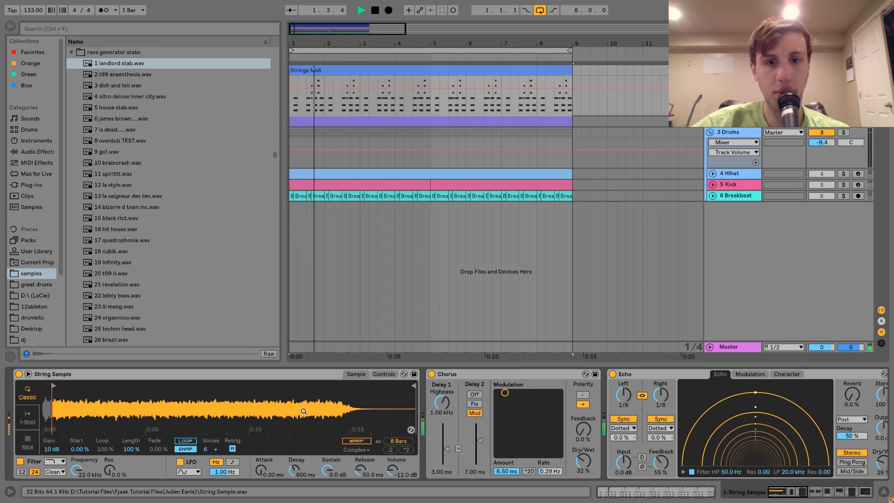
key(space)
scroll(304, 412, right, 2)
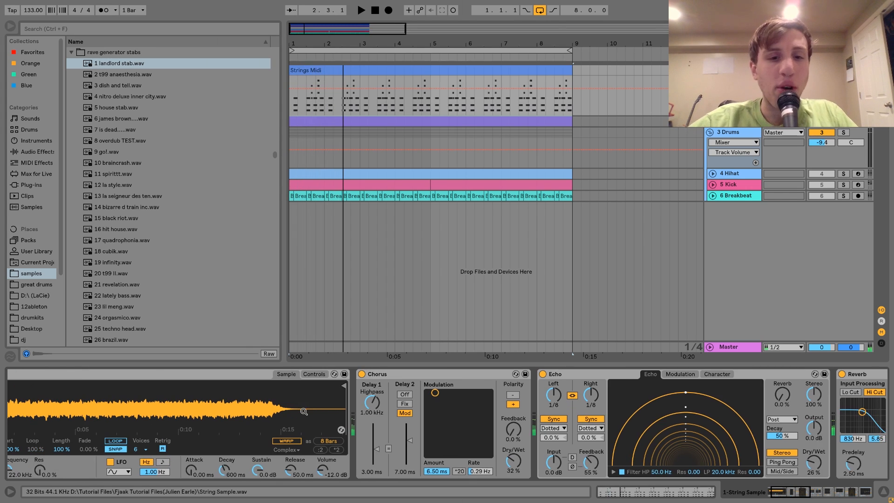
scroll(303, 412, right, 5)
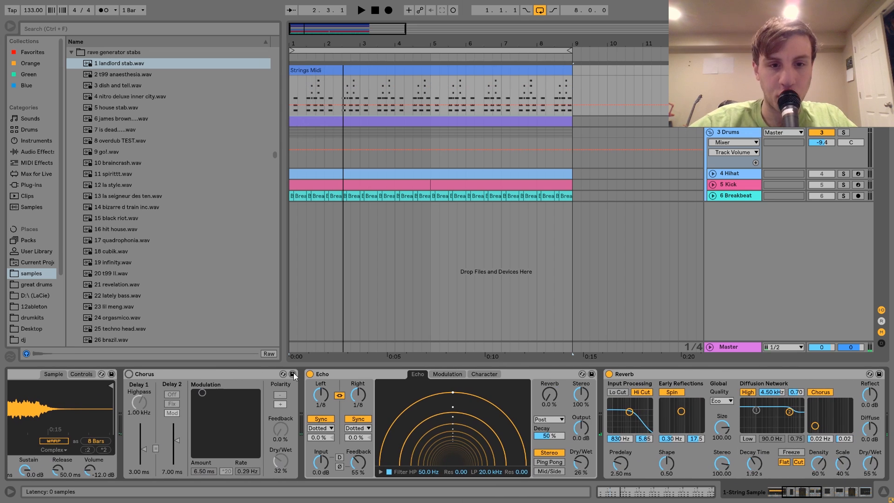
scroll(309, 377, right, 10)
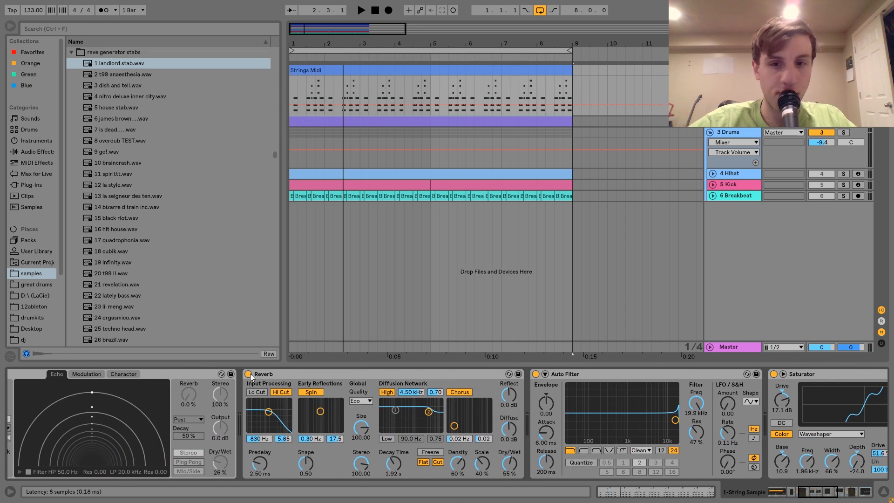
scroll(250, 373, right, 5)
scroll(250, 373, right, 2)
Step: Delete the Auto Filter and bypass the Saturator, the second Echo and the EQ Eight
click(352, 377)
key(Delete)
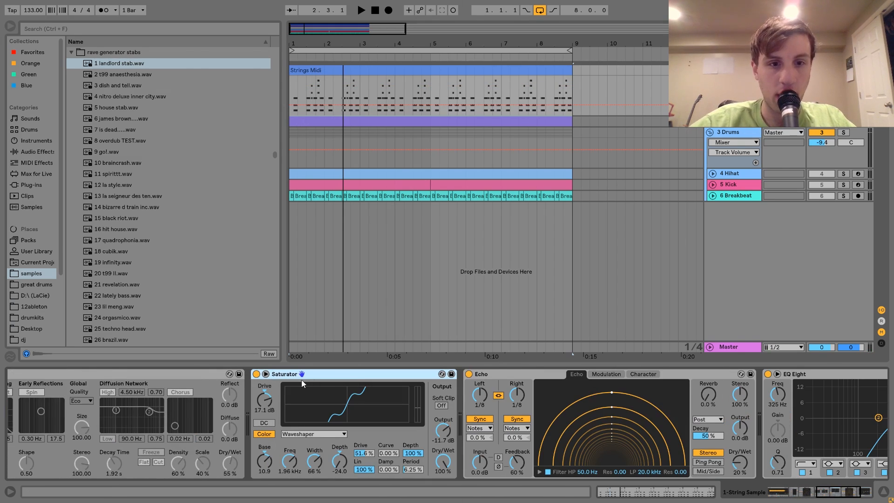
click(256, 374)
scroll(255, 375, right, 6)
click(249, 374)
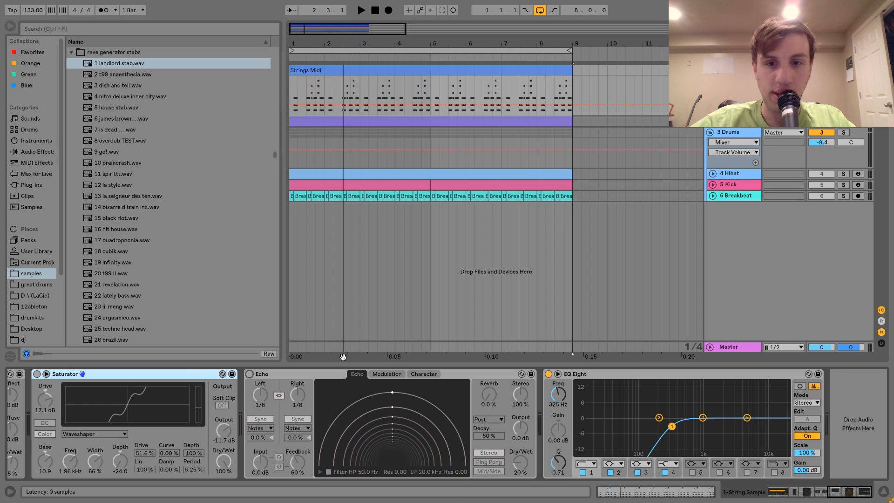
click(547, 374)
Step: Play the dry String Sample with its Simpler in view and all effects bypassed
scroll(546, 376, left, 20)
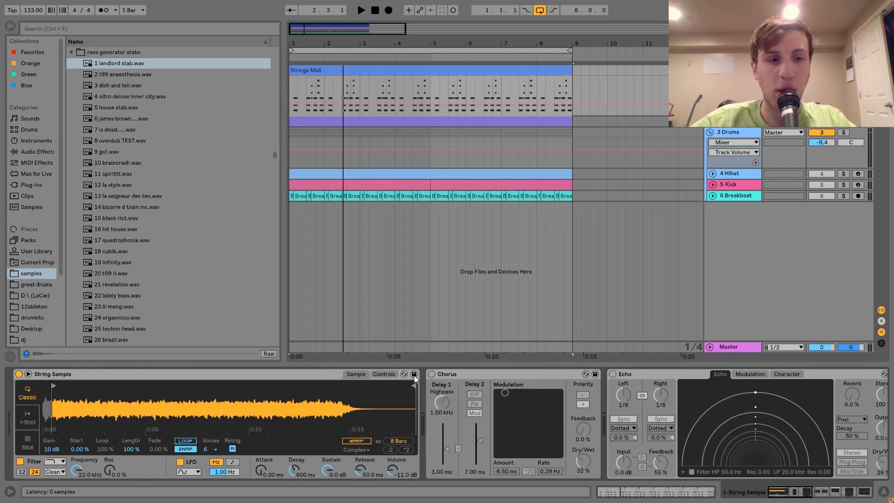
key(space)
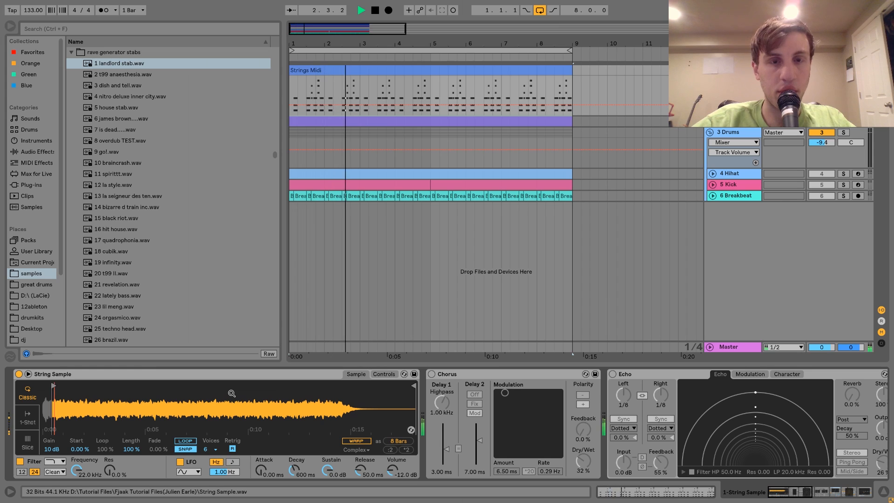
key(space)
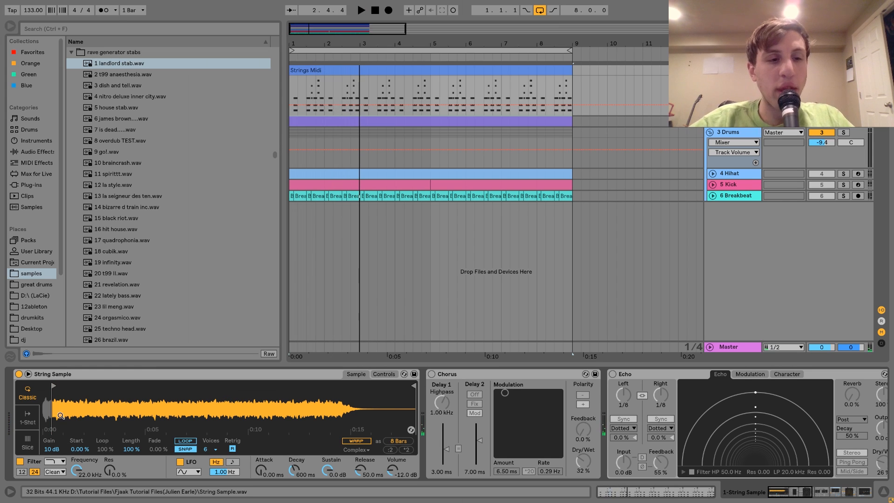
Step: Try the String Sample's start marker at the very beginning of the waveform during playback, and undo the move
drag(42, 404, 43, 443)
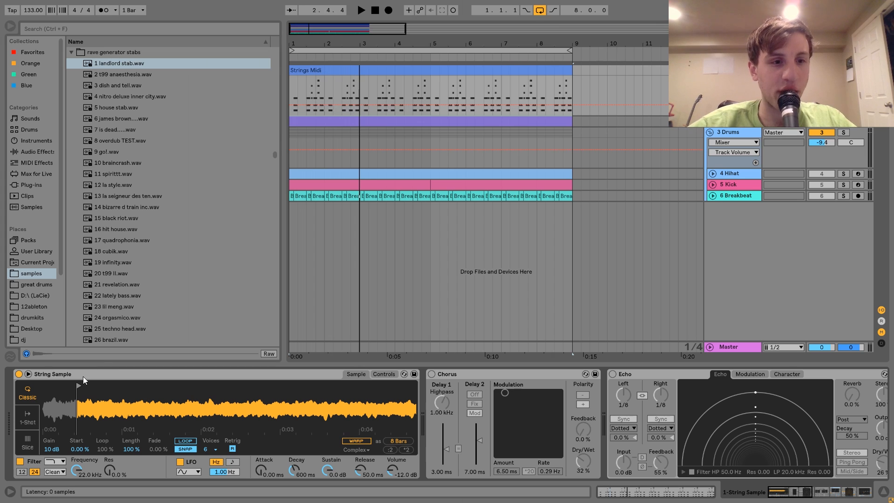
drag(78, 384, 7, 388)
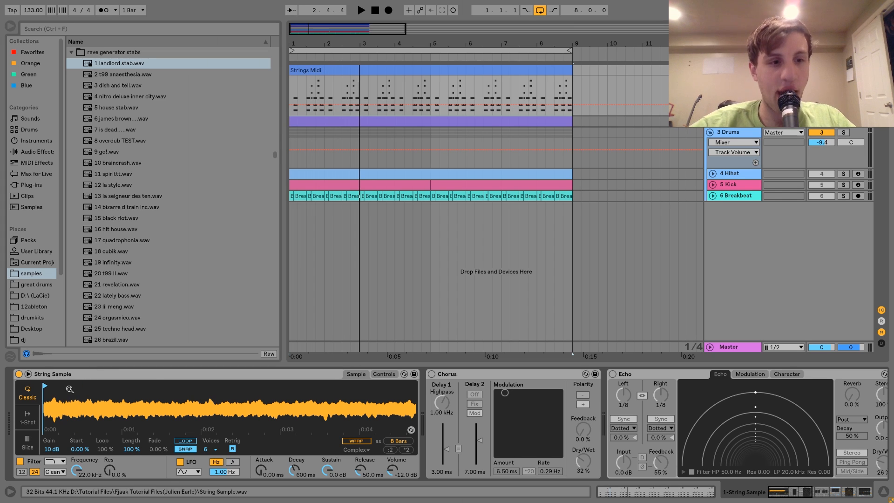
key(space)
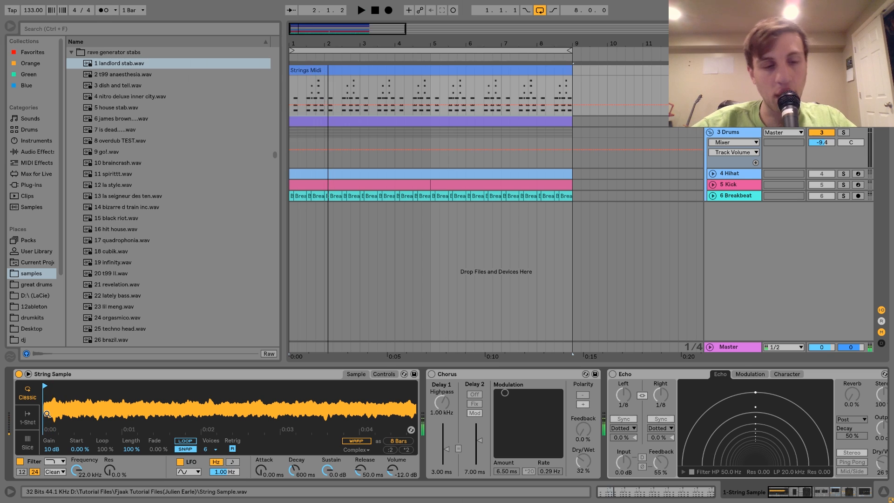
key(ctrl+z)
key(space)
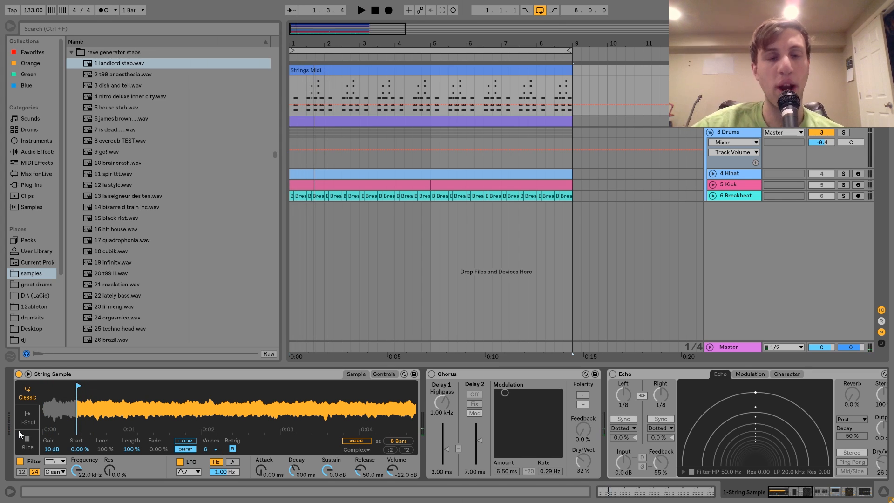
drag(194, 404, 195, 363)
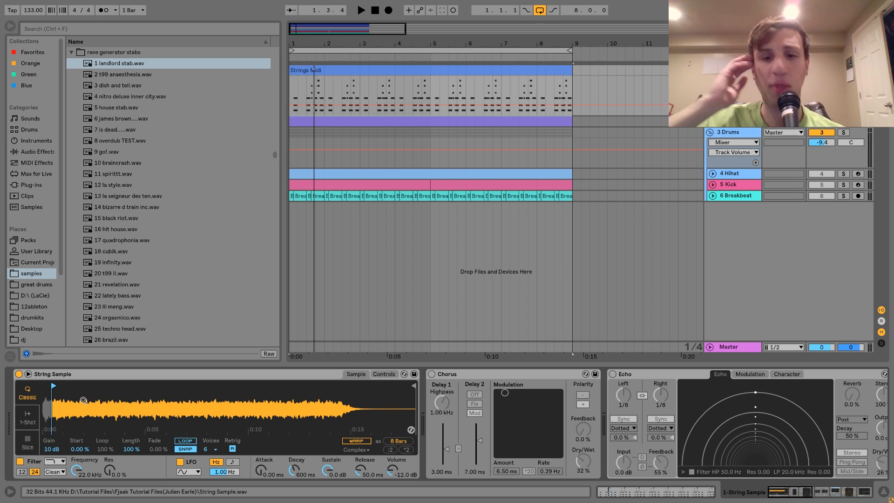
Step: Enable the Chorus and compare the strings with and without it during playback, leaving it on
scroll(135, 381, right, 10)
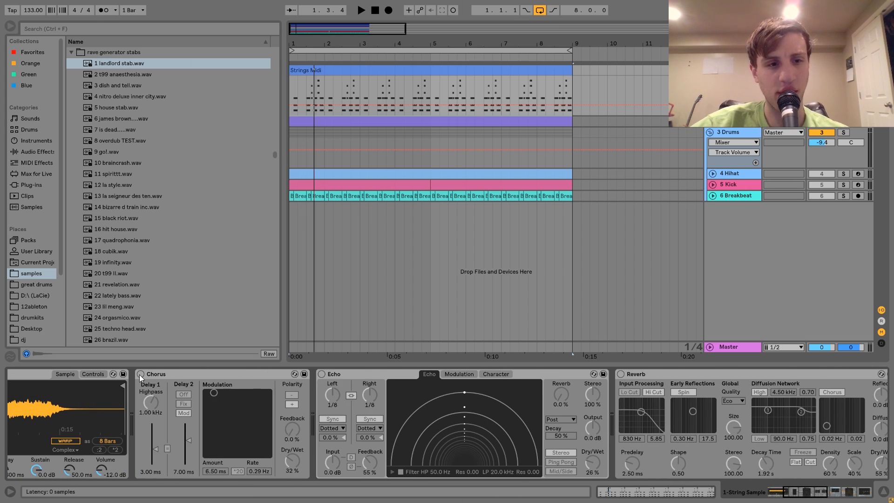
click(140, 374)
key(space)
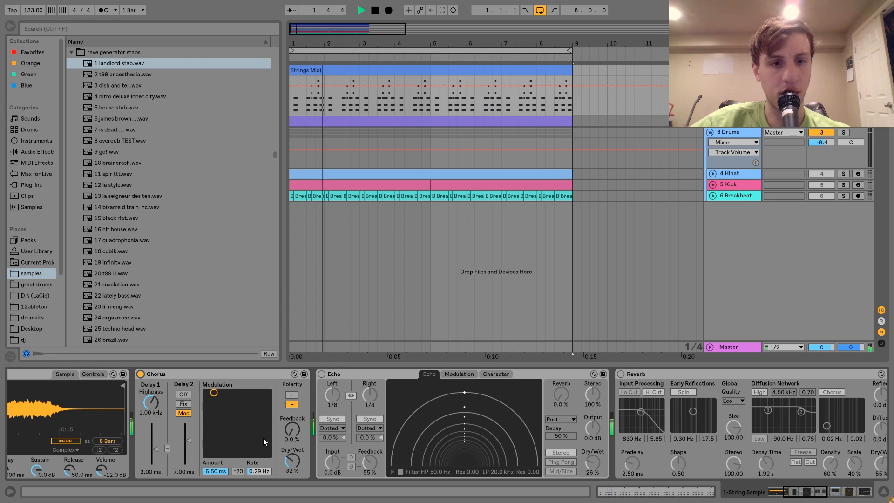
click(139, 374)
click(140, 374)
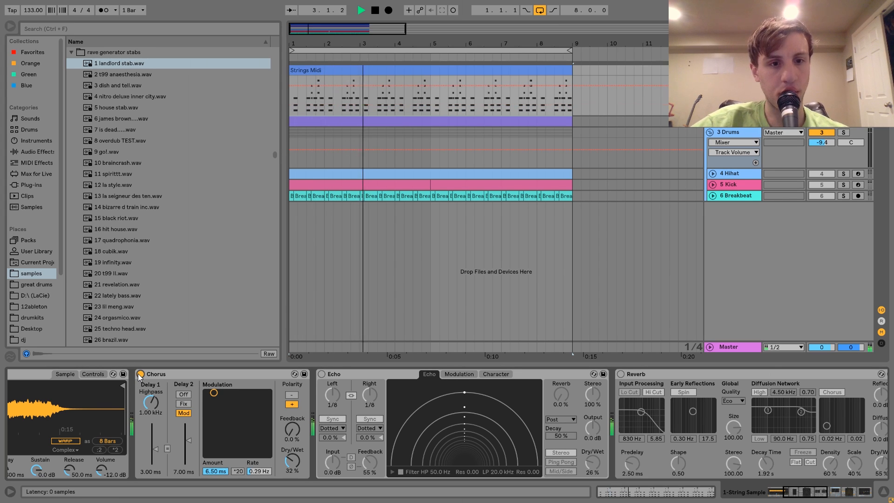
key(space)
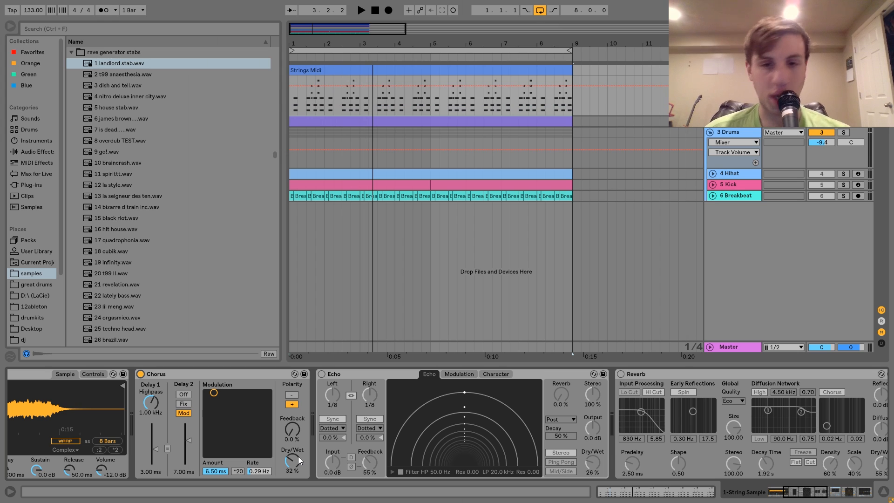
Step: Enable the dotted 1/8 Echo after the Chorus and play the strings through it twice
scroll(150, 469, left, 5)
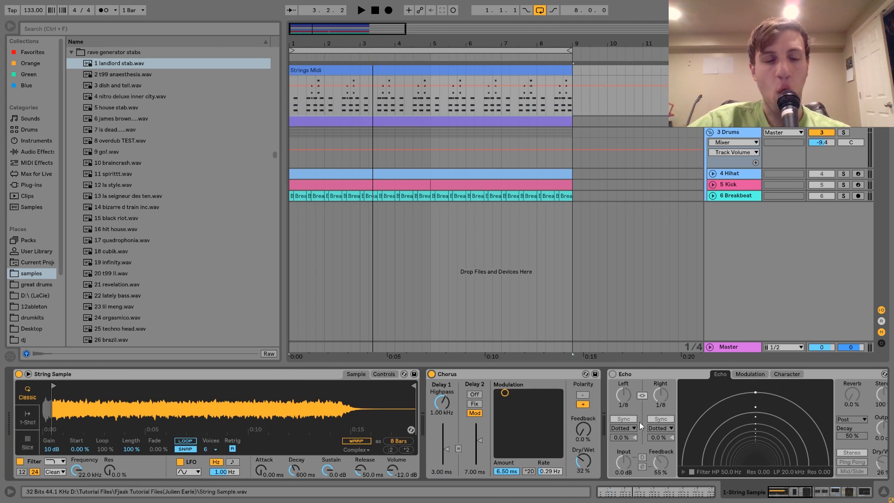
scroll(731, 445, right, 5)
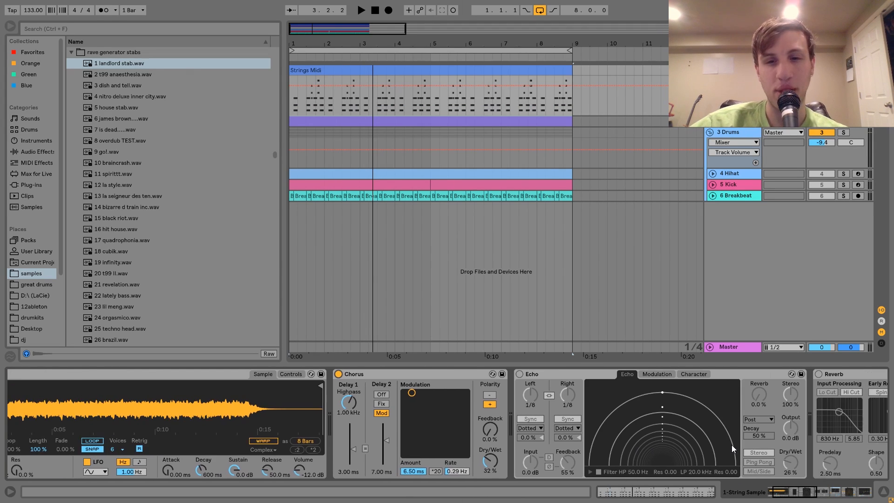
scroll(329, 417, right, 4)
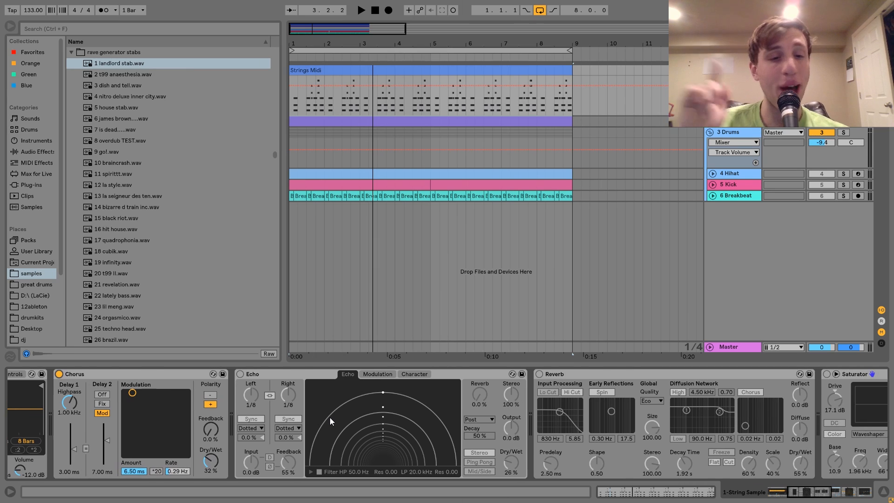
click(239, 374)
key(space)
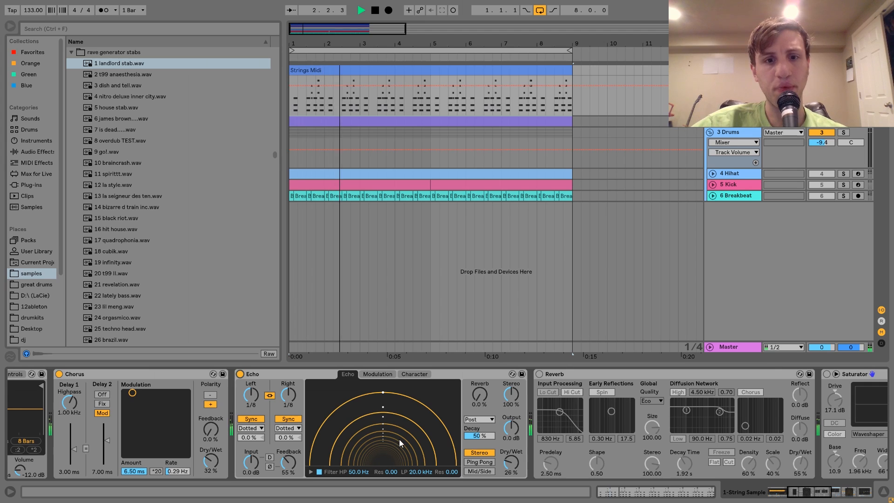
key(space)
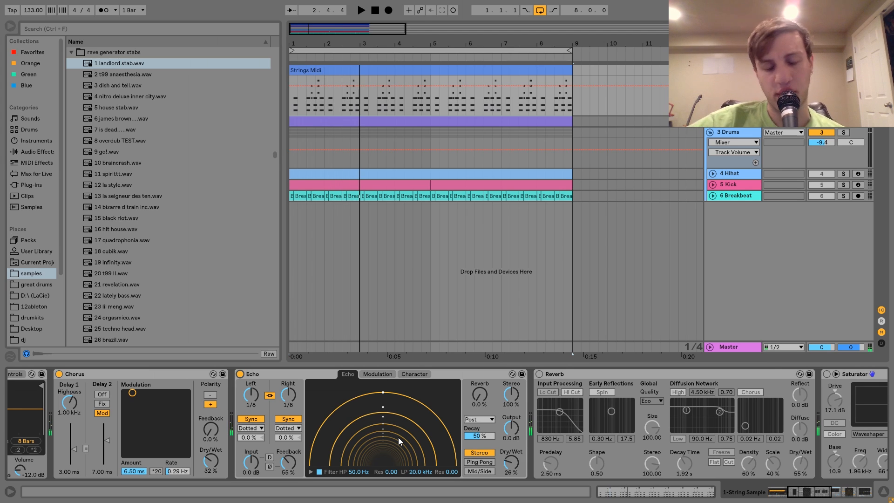
key(space)
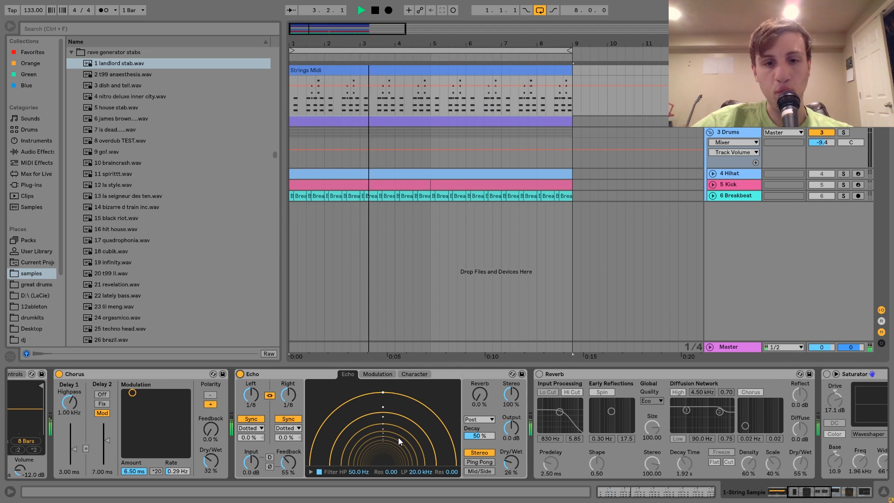
key(space)
Step: Enable the Reverb and play the strings from bar 1 through it
scroll(398, 437, right, 5)
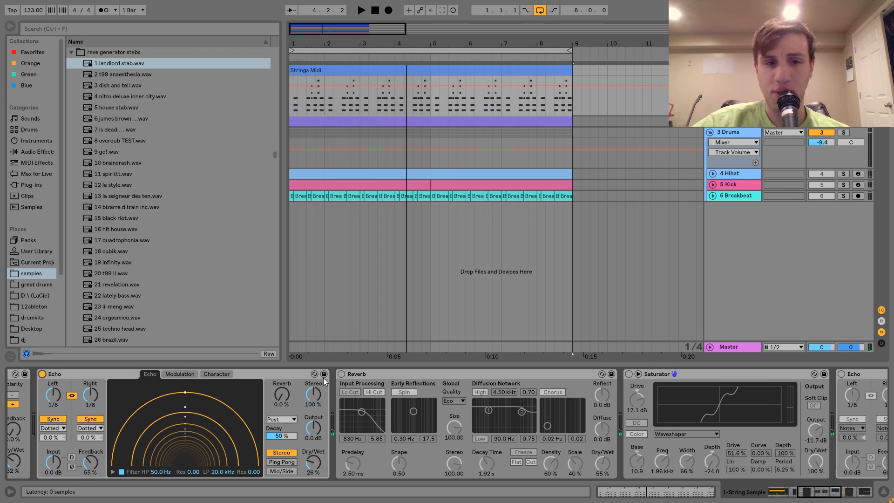
click(343, 372)
key(space)
scroll(342, 372, right, 2)
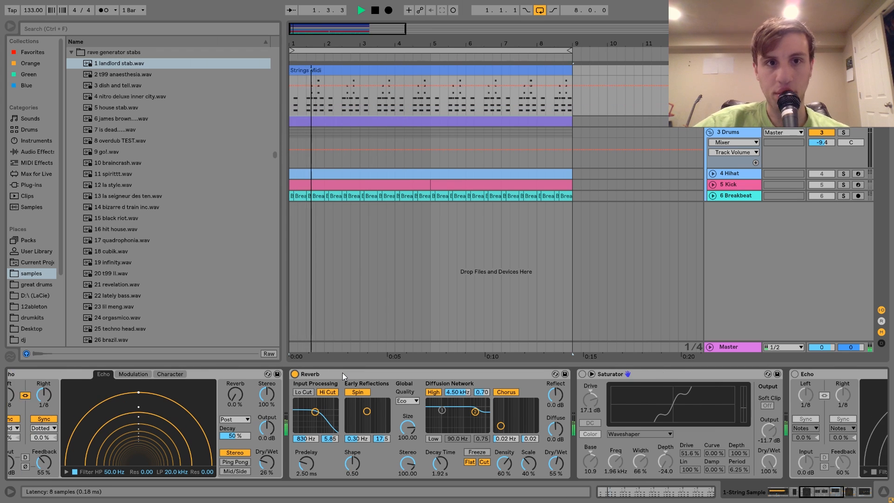
scroll(342, 372, right, 2)
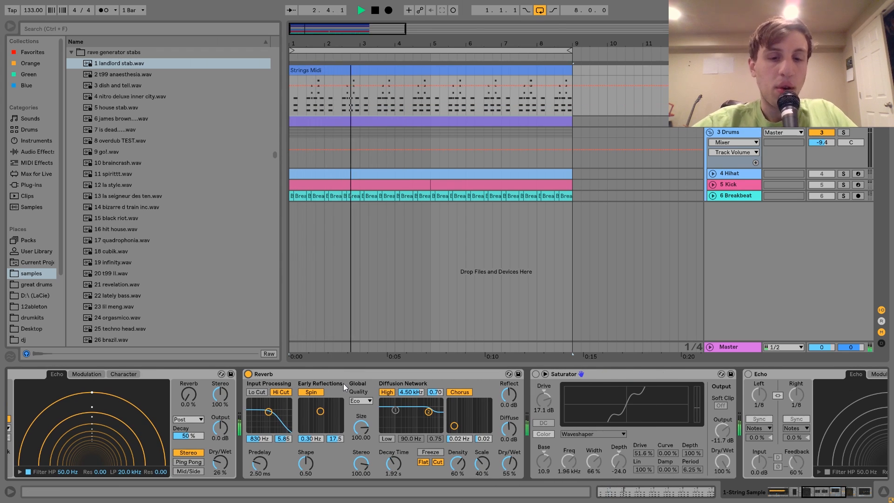
key(space)
Step: Enable the Saturator after the Reverb and play the strings through it
scroll(389, 445, right, 6)
scroll(389, 445, right, 20)
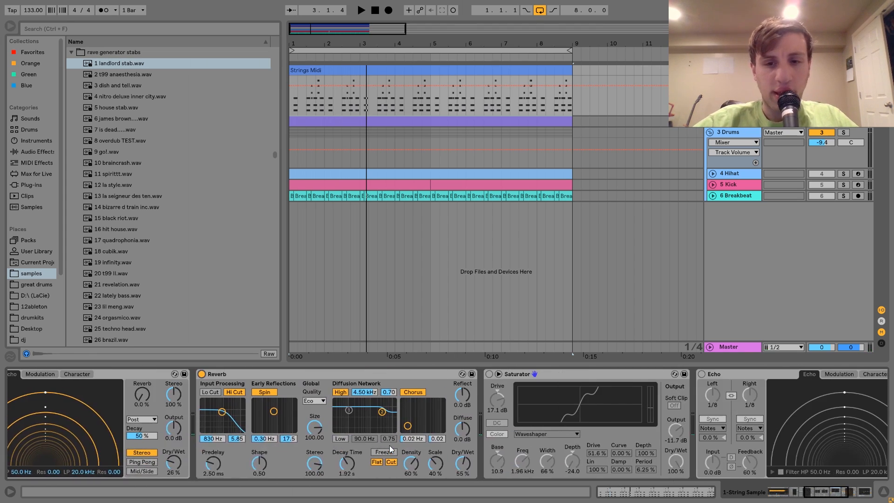
scroll(389, 445, right, 10)
click(269, 374)
key(space)
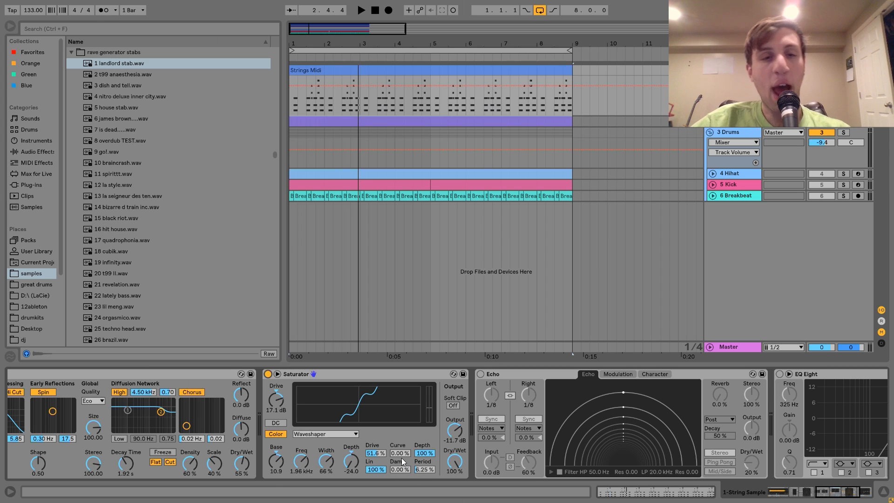
Step: Play the strings from bar 1 while reviewing the device chain from the Simpler to the Saturator
scroll(306, 437, left, 5)
scroll(198, 423, left, 10)
key(space)
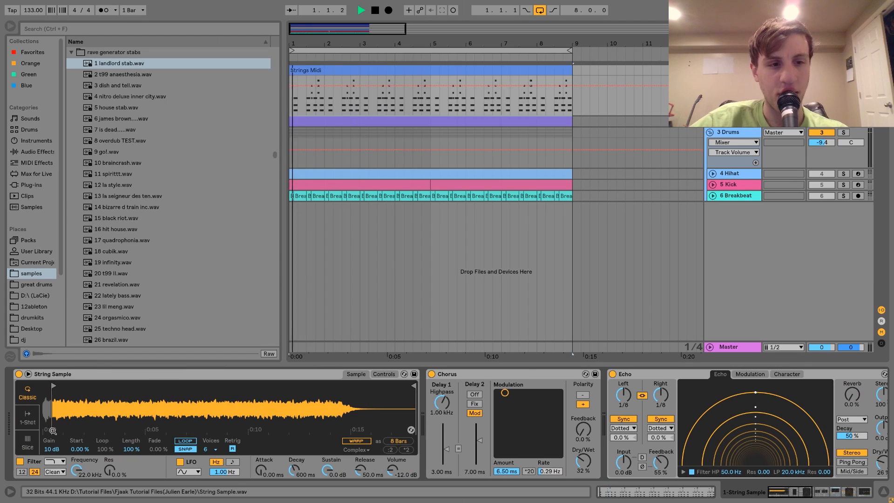
scroll(53, 431, right, 10)
scroll(53, 429, right, 10)
scroll(121, 439, left, 5)
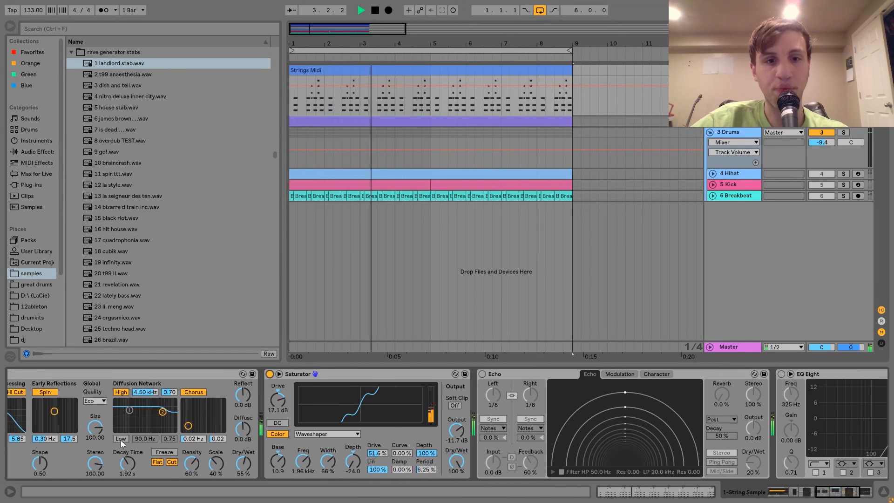
scroll(121, 439, left, 3)
key(space)
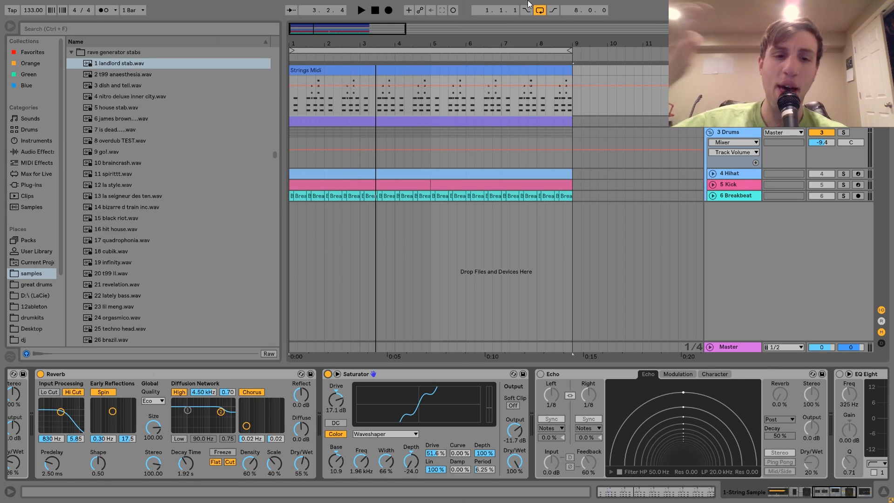
Step: Play the saturated strings once more and select the Saturator with the second Echo beside it in view
key(space)
key(space)
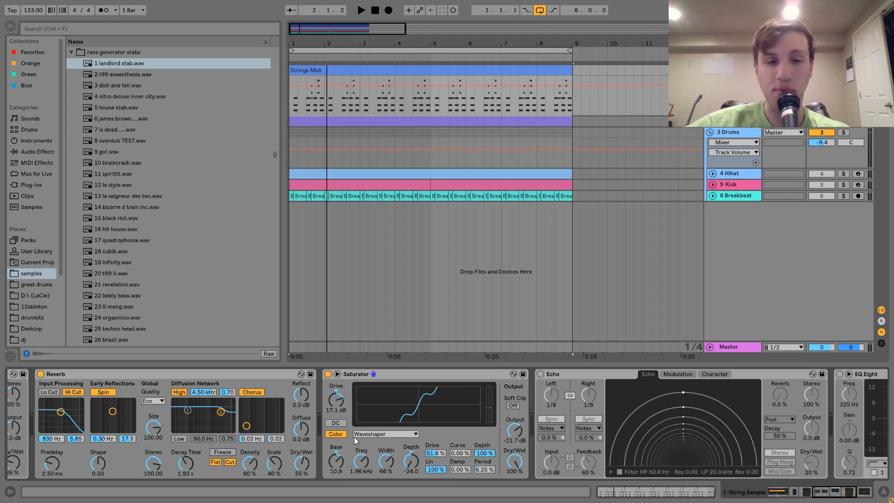
click(355, 375)
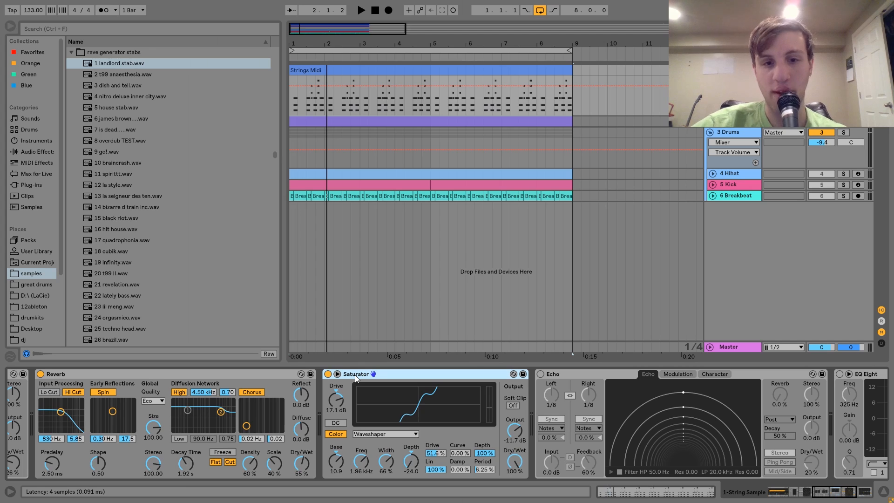
scroll(334, 383, right, 6)
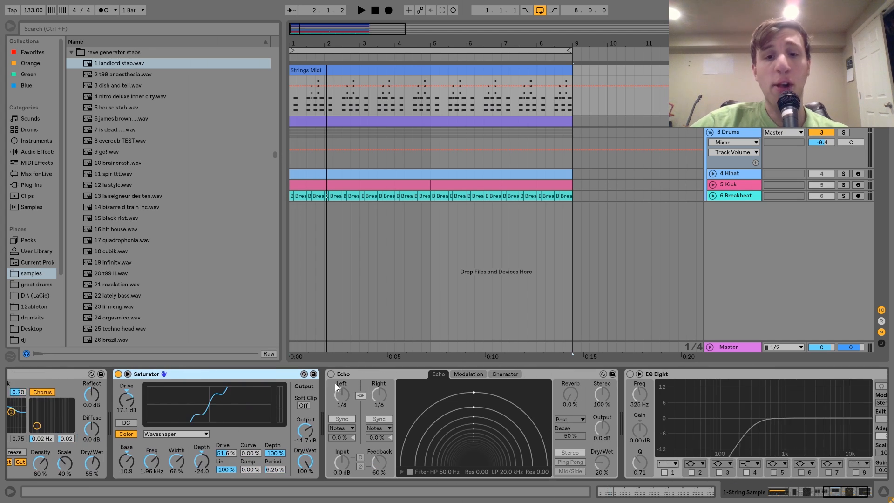
Step: Enable the second Echo after the Saturator and play the strings, toggling the Echo off and on to compare
click(250, 374)
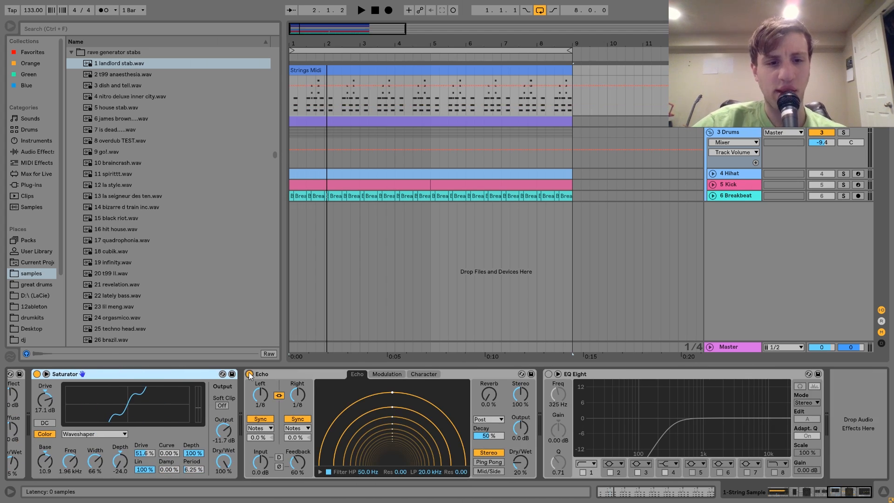
key(space)
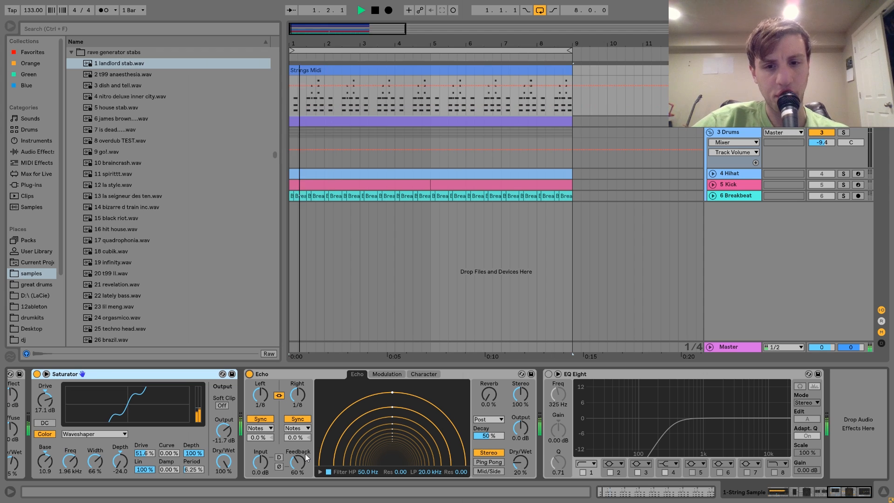
click(250, 374)
click(249, 375)
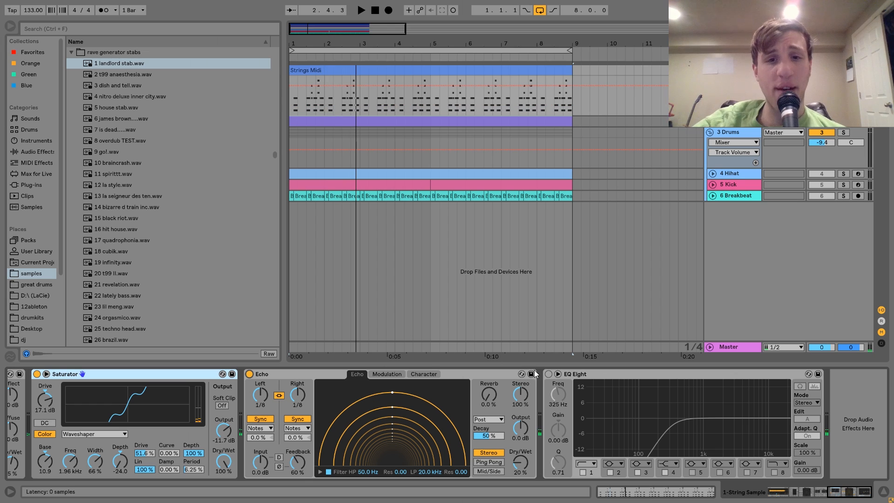
Step: Enable the EQ Eight at the end of the strings chain and play the strings through it
click(548, 374)
key(space)
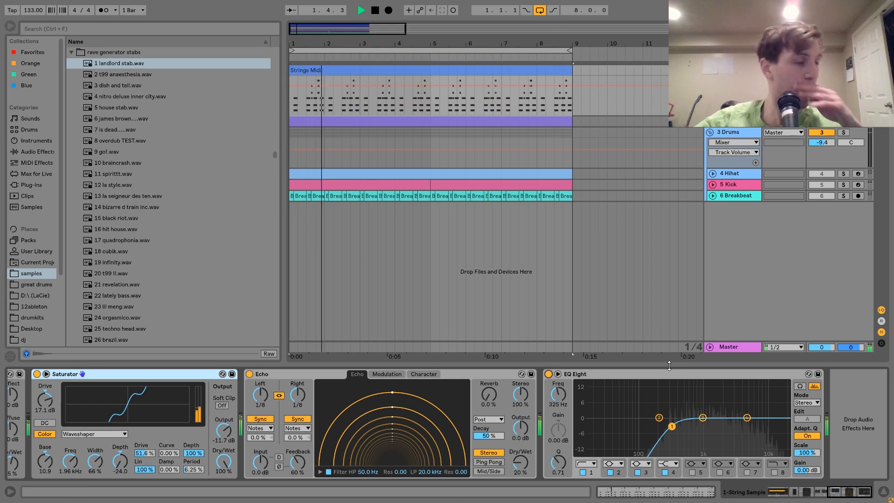
key(space)
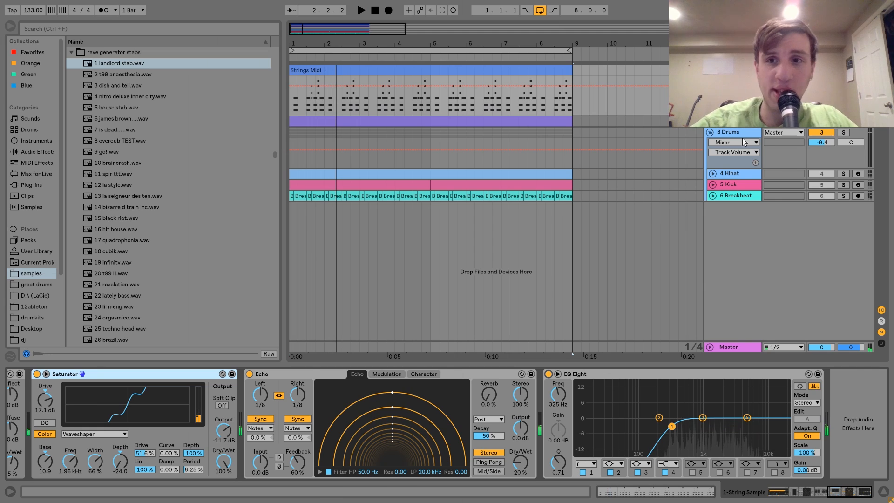
Step: Select the 303 track and play it on its own from 2.3.1
click(721, 127)
click(707, 121)
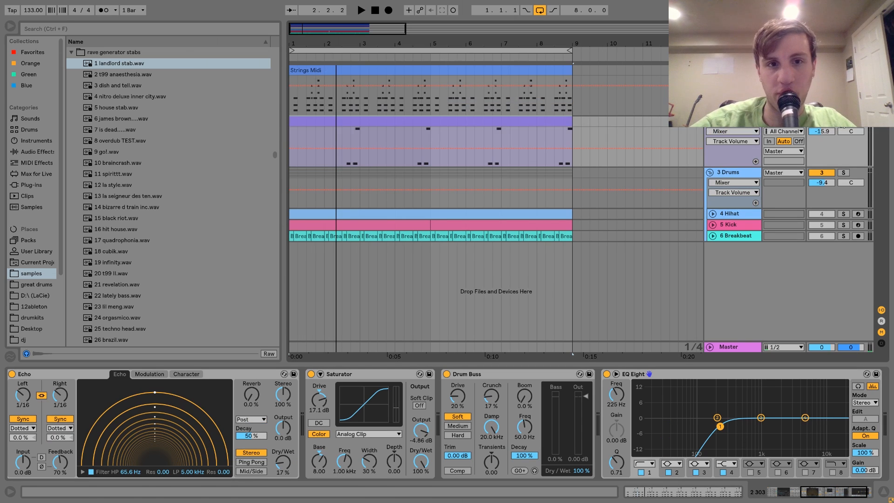
click(345, 162)
key(space)
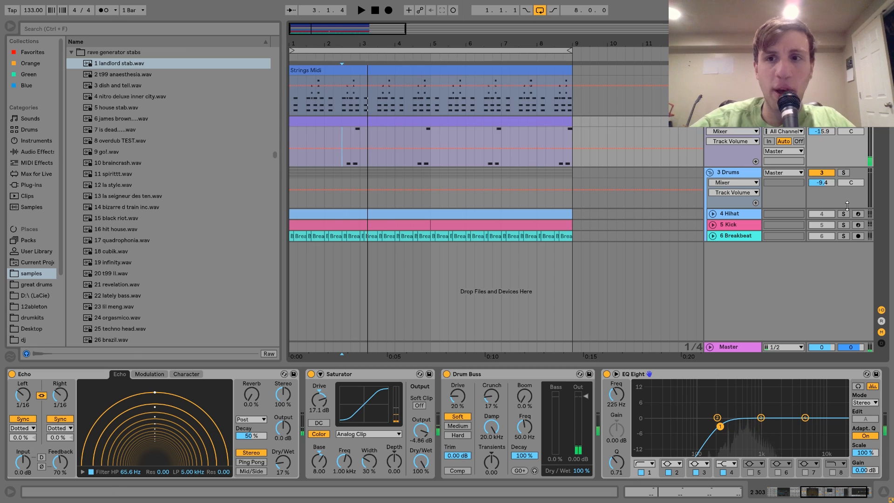
Step: Unsolo the 303 track and play its clip from bar 1 together with the other tracks
click(845, 121)
key(space)
click(522, 120)
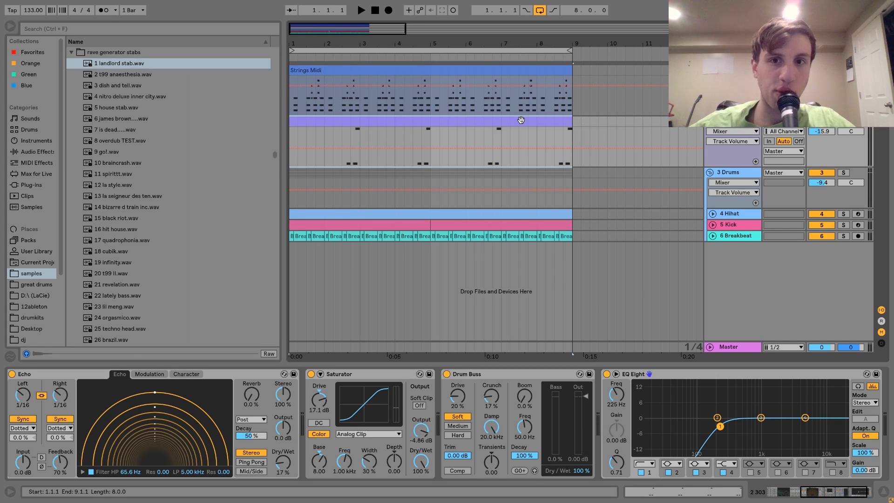
key(space)
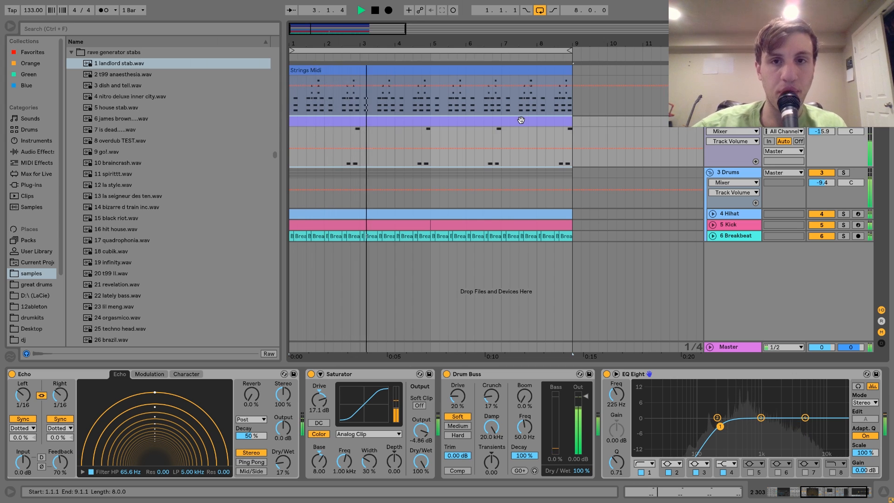
key(space)
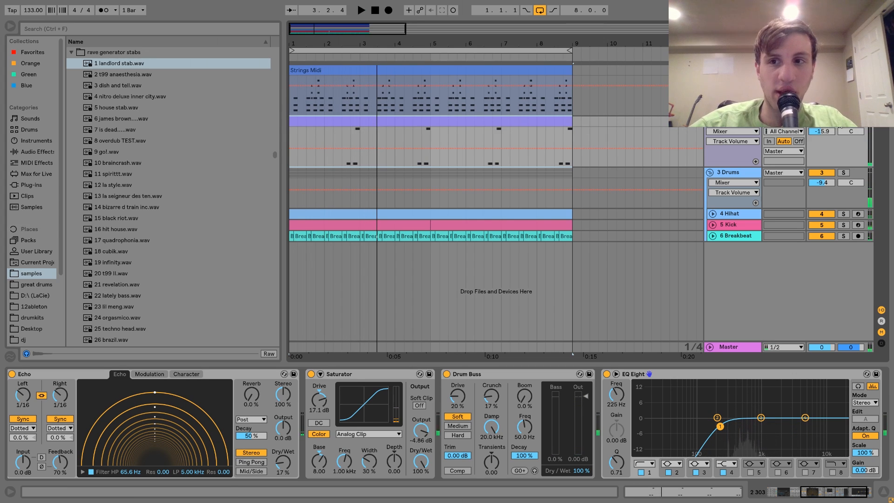
Step: Open the 303 track's MIDI clip and examine the paired D#2 notes and the D#3 note above them
double_click(496, 120)
click(318, 219)
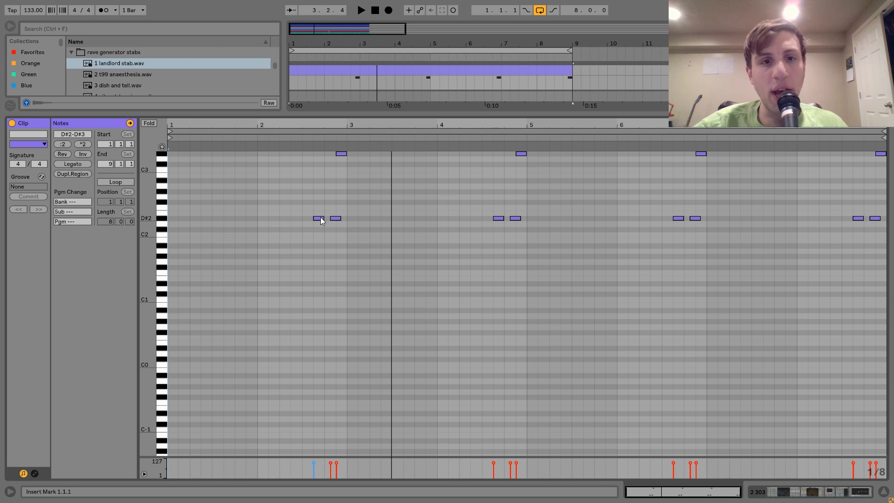
click(333, 220)
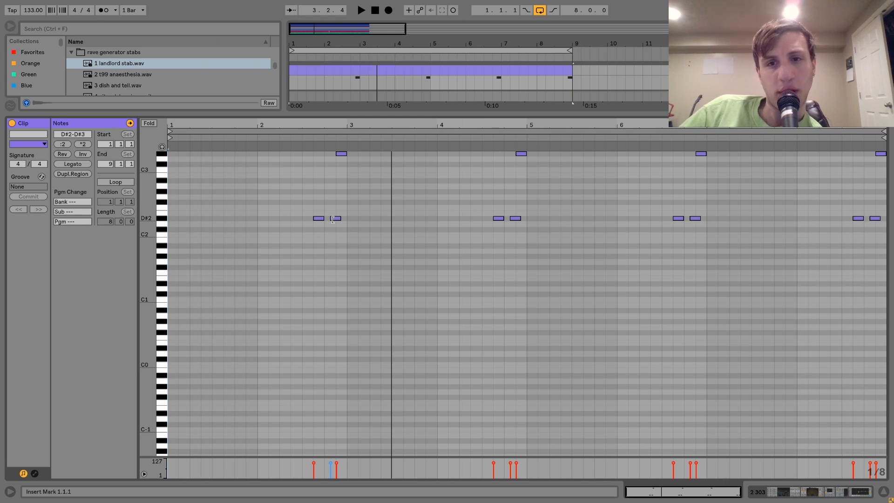
click(344, 160)
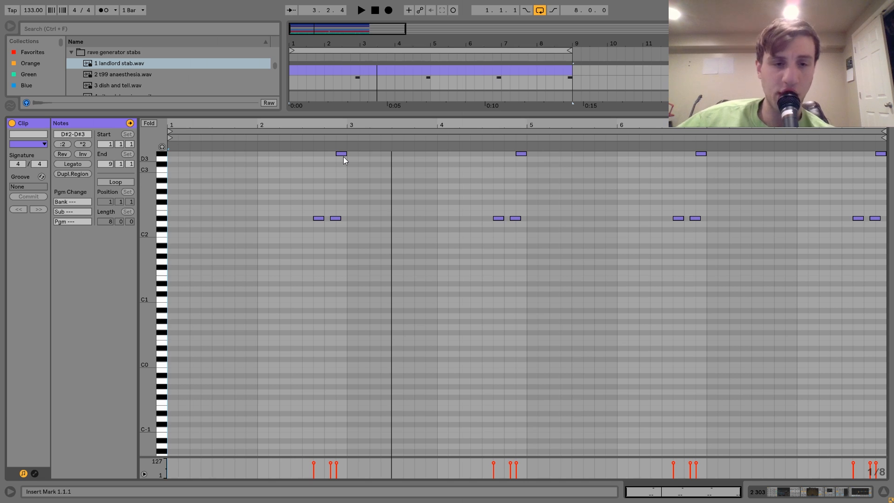
Step: Return to the 303 device chain and inspect Operator's oscillator A, filter settings and filter frequency automation
click(818, 488)
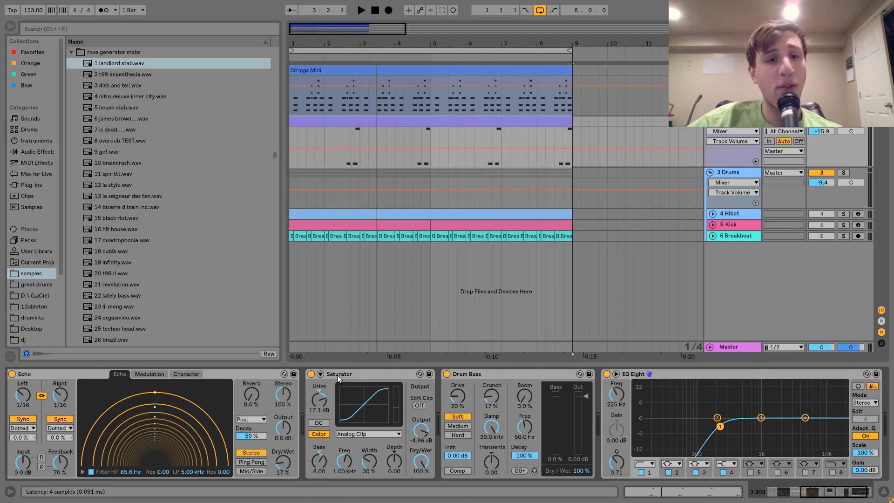
scroll(337, 375, left, 5)
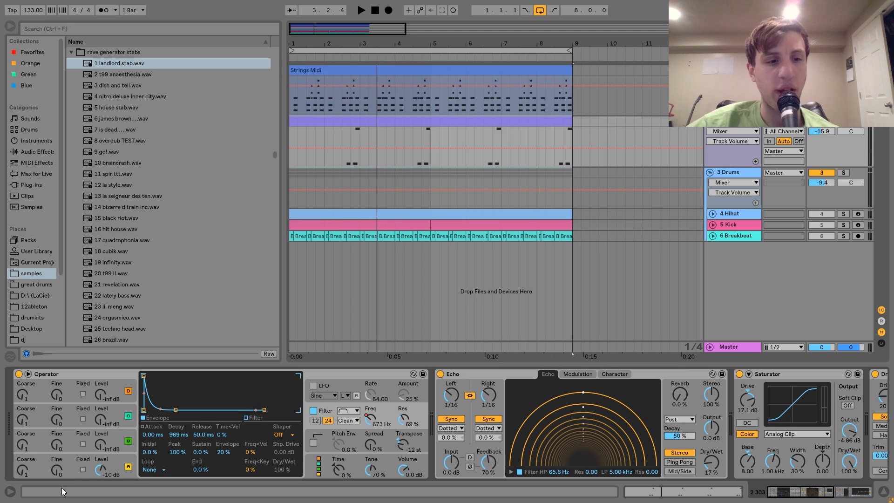
click(71, 459)
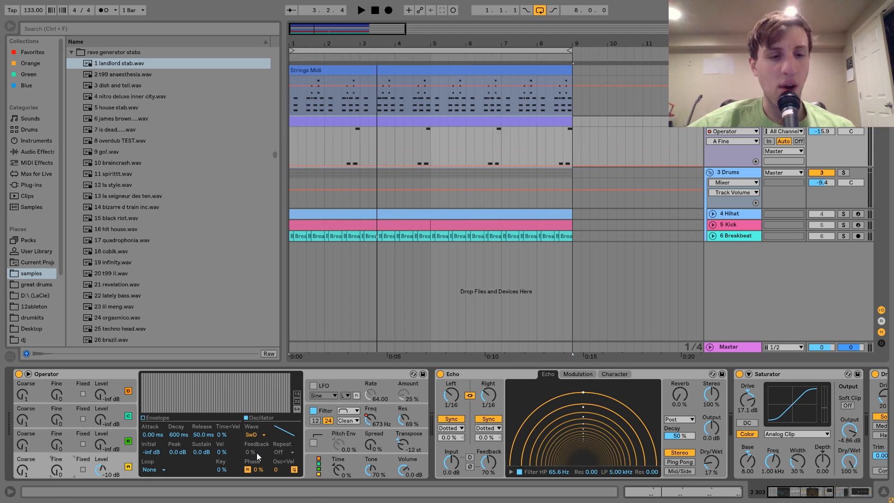
click(325, 411)
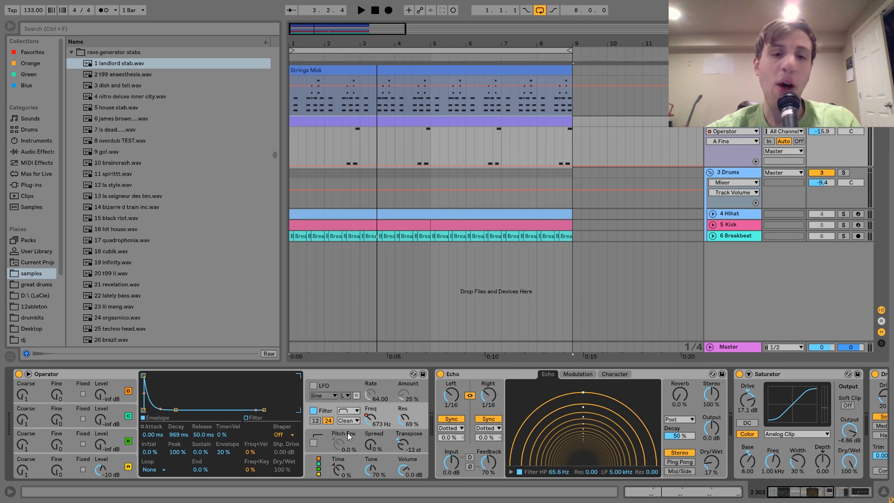
click(371, 423)
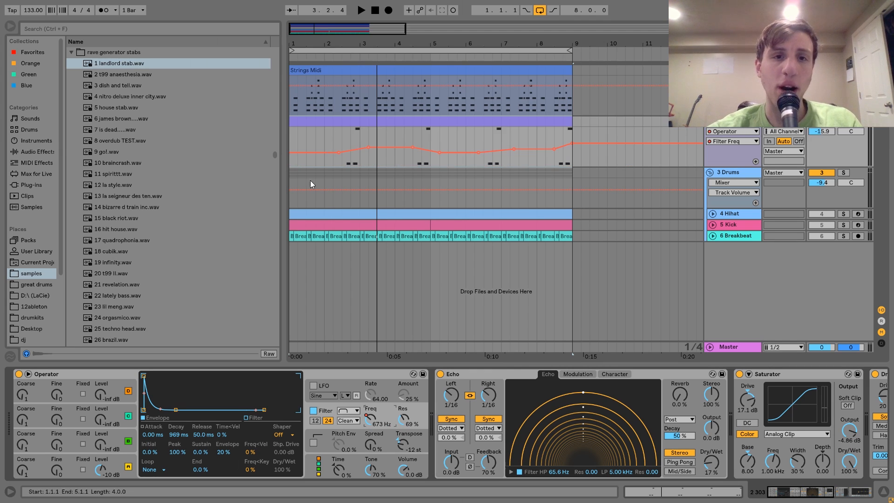
Step: Play the 303 line from 2.3.1 to hear its filter frequency automation
click(339, 138)
click(339, 138)
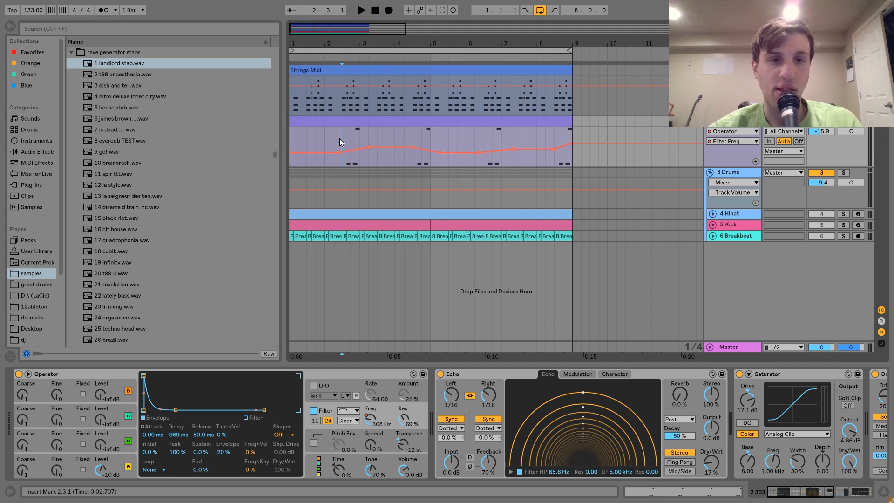
key(space)
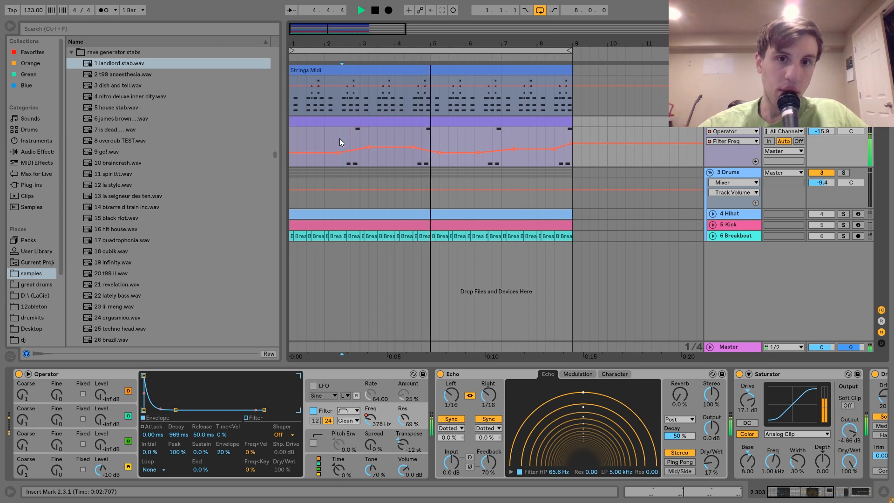
key(space)
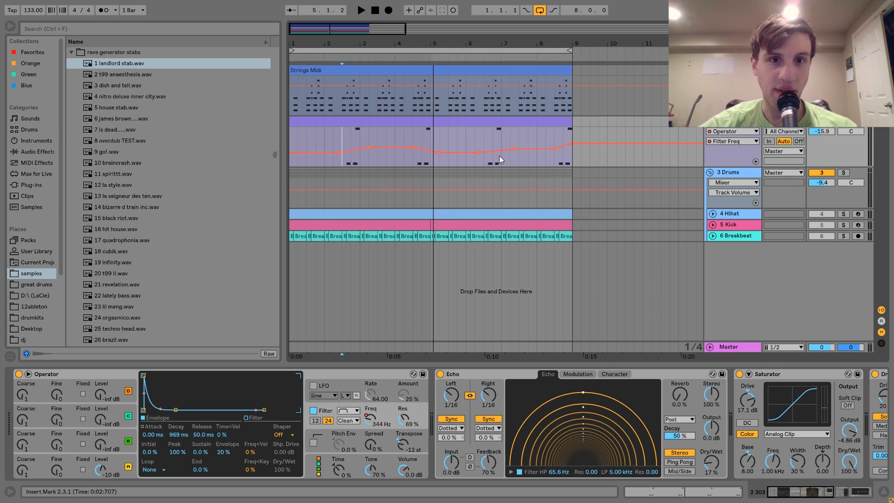
Step: Play the 303 line while reviewing its Echo's delay time, feedback and surrounding devices
scroll(475, 413, right, 5)
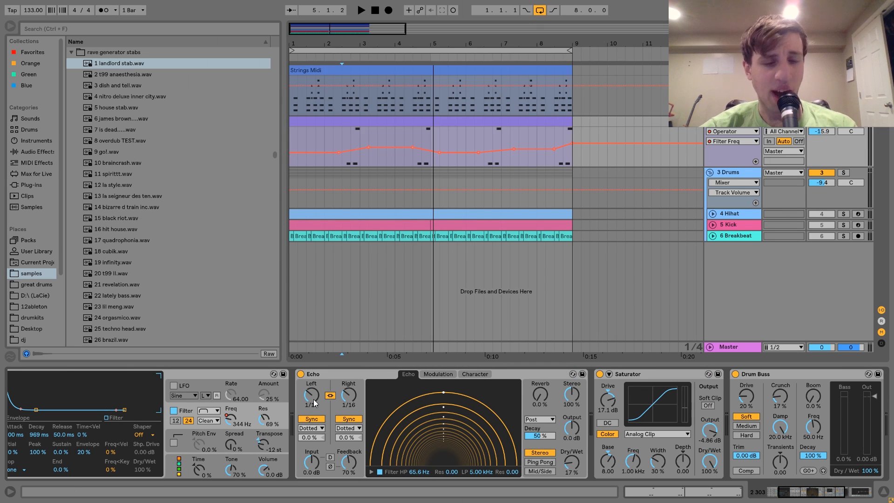
key(space)
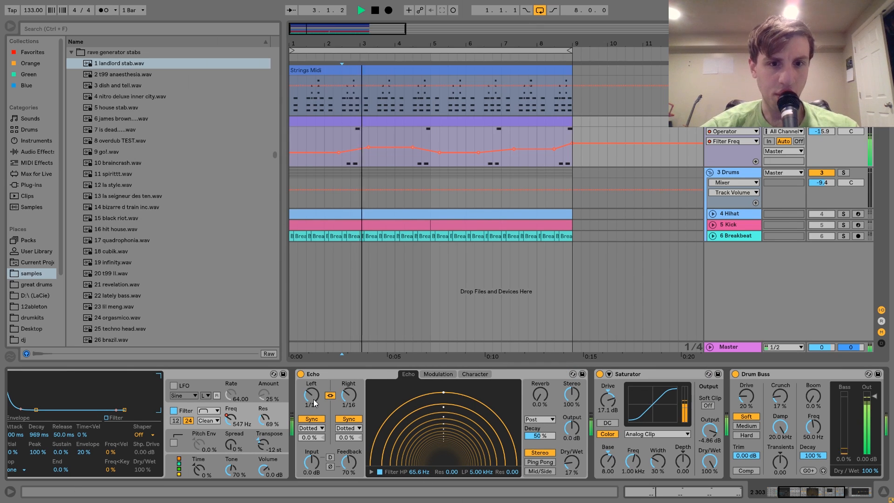
key(space)
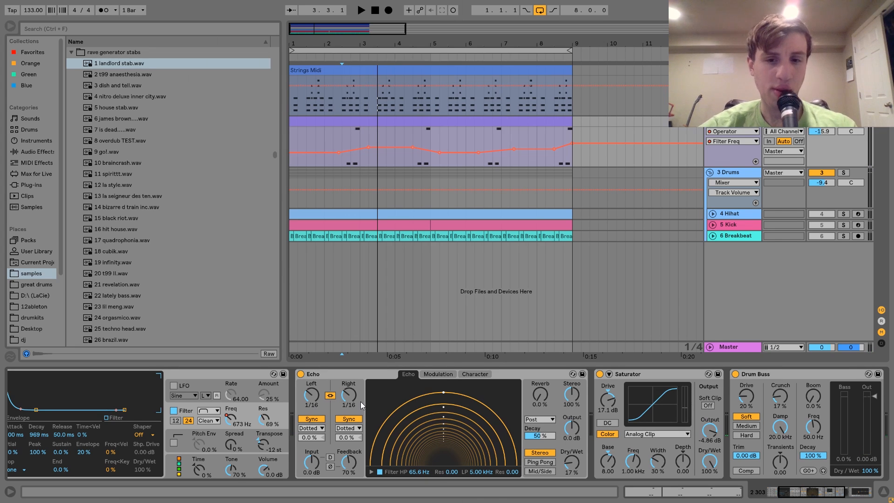
scroll(360, 401, right, 10)
scroll(246, 424, left, 5)
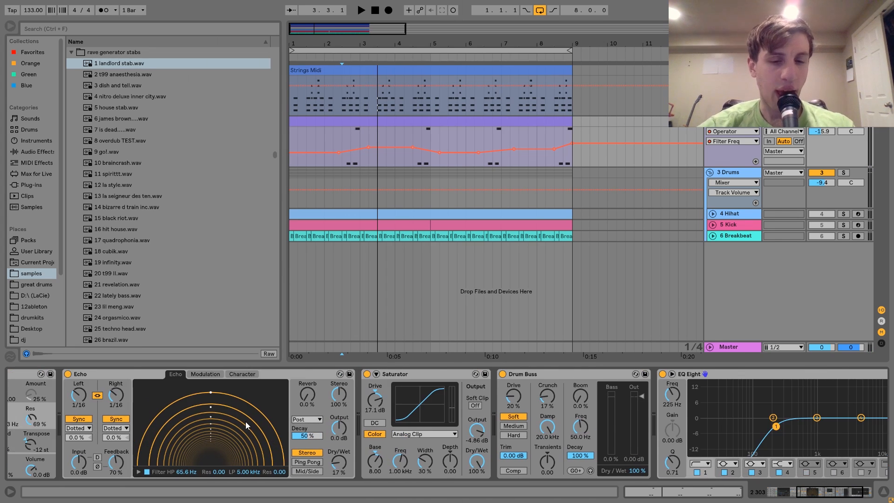
scroll(246, 423, left, 5)
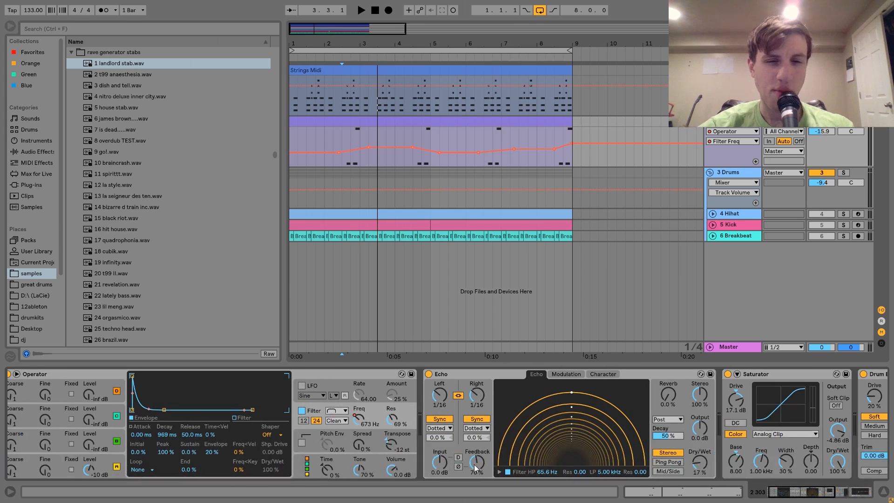
scroll(447, 434, right, 8)
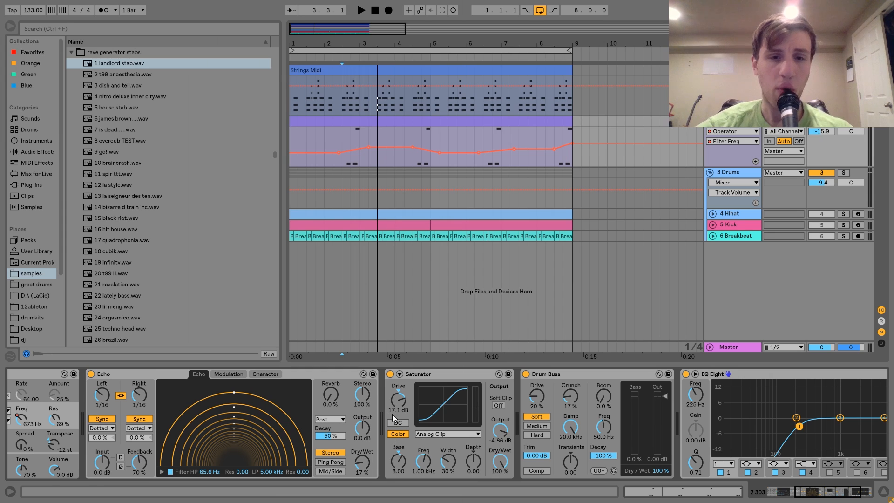
Step: Play the 303 line with its Saturator bypassed, and re-enable the Saturator to compare
click(389, 374)
key(space)
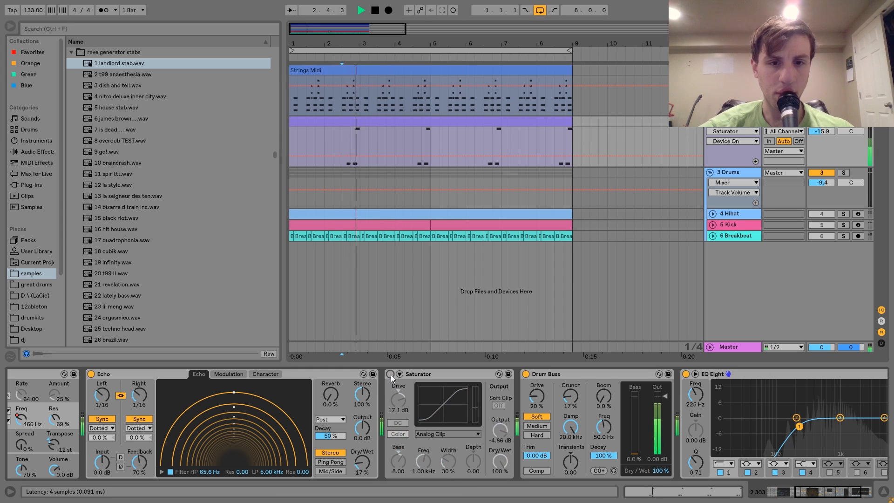
click(391, 375)
key(space)
key(space)
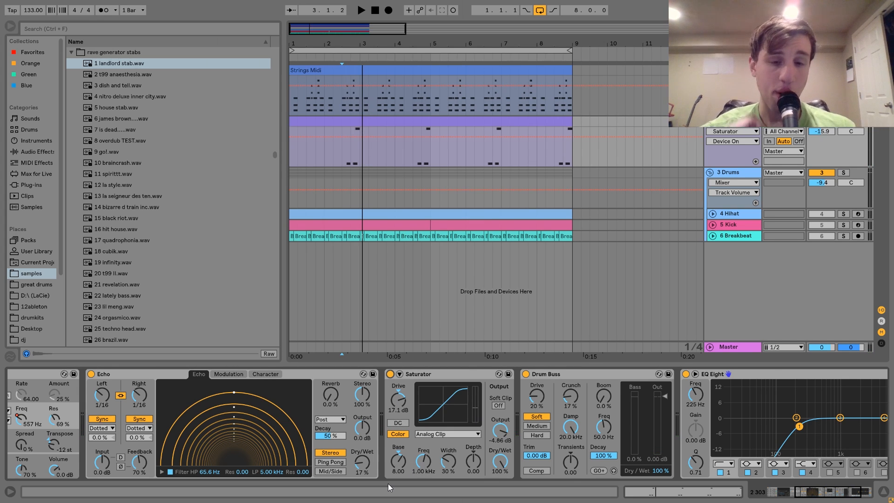
Step: Play the 303 line with its Drum Buss bypassed, and re-enable the Drum Buss to compare
scroll(510, 429, right, 4)
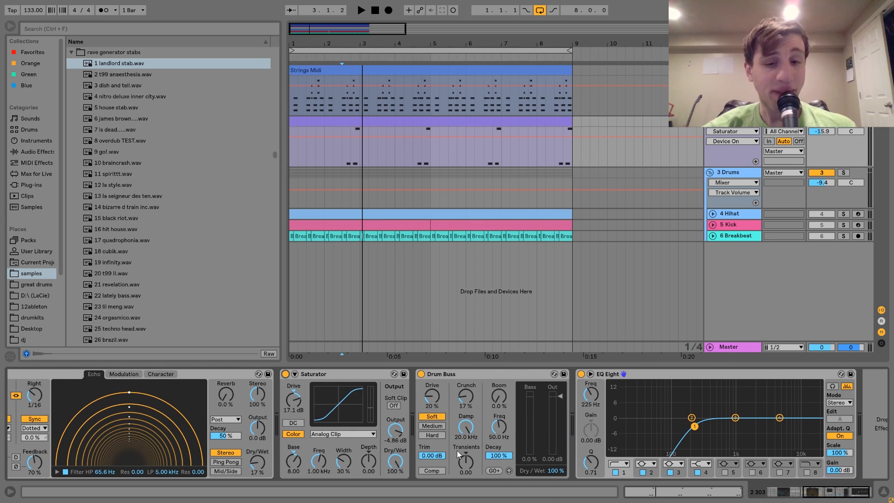
click(421, 373)
key(space)
click(420, 373)
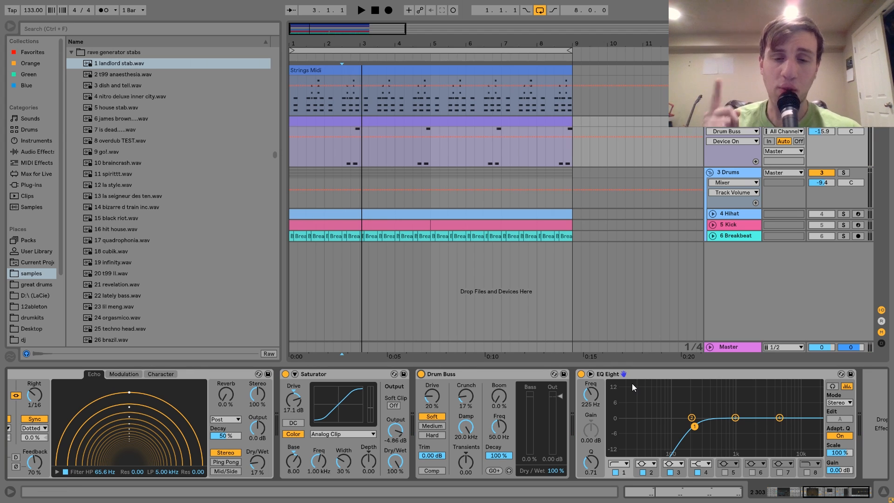
Step: Unfold and solo the Hihat track, and play its clip from bar 1
click(730, 213)
click(712, 213)
click(843, 214)
click(553, 214)
key(space)
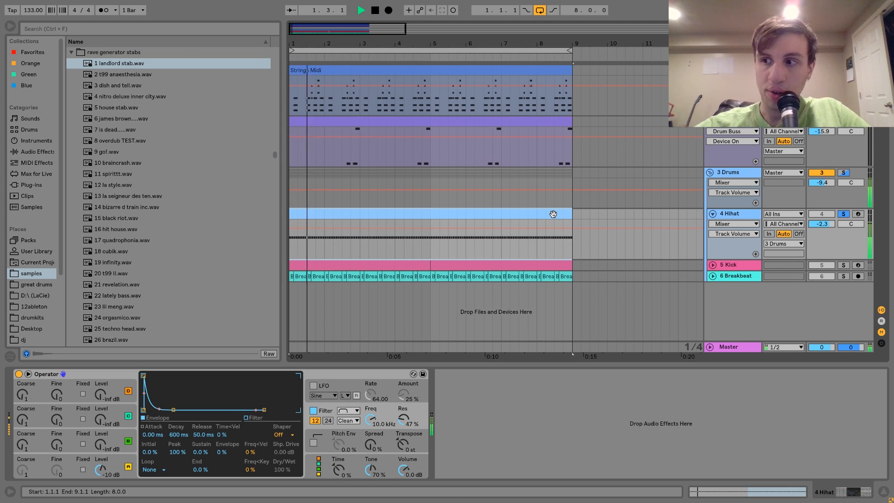
key(space)
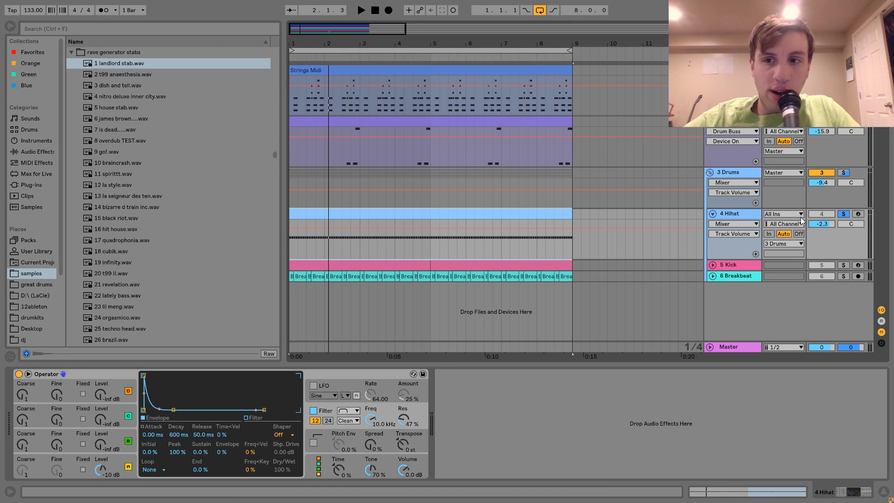
Step: Solo the Kick track and the Breakbeat track in turn and play both parts
click(843, 265)
key(space)
key(space)
ctrl+click(843, 276)
key(space)
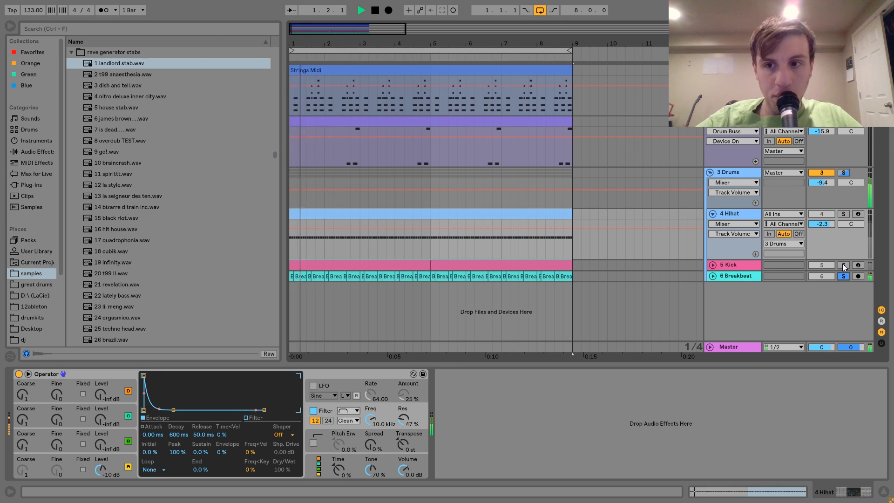
key(space)
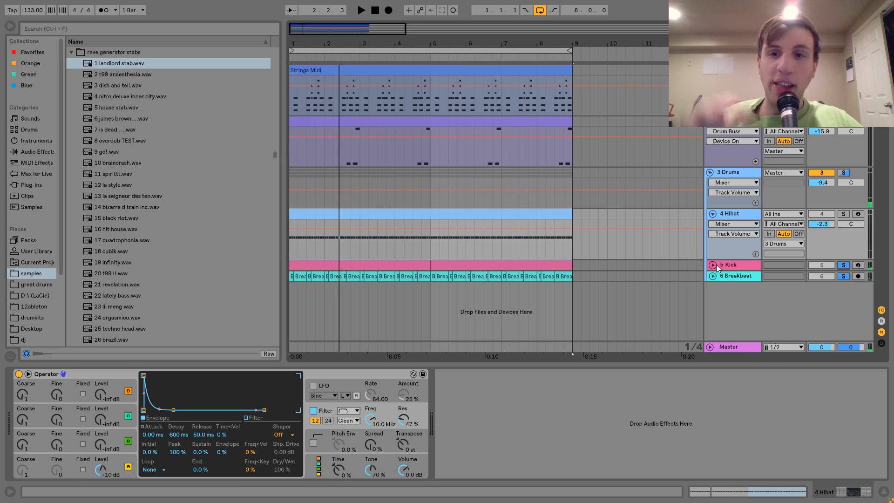
Step: Add the Hihat track to the soloed Kick and Breakbeat tracks and play the three drum parts together
ctrl+click(843, 214)
key(space)
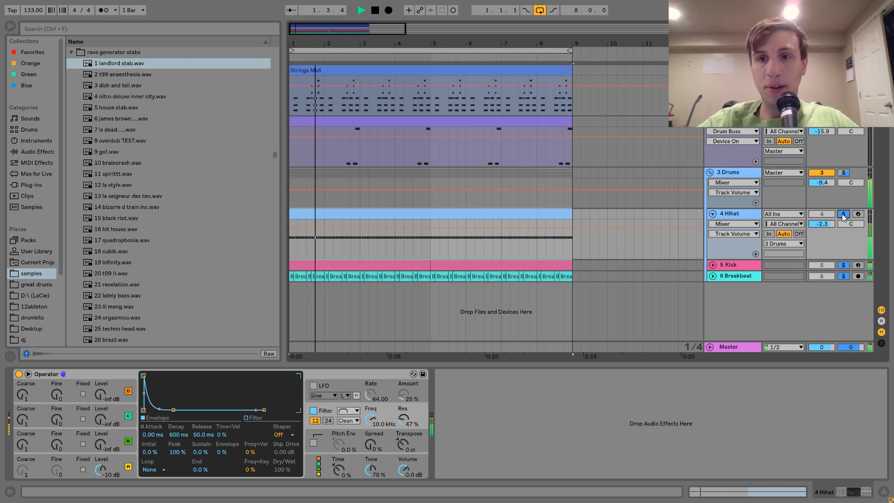
key(space)
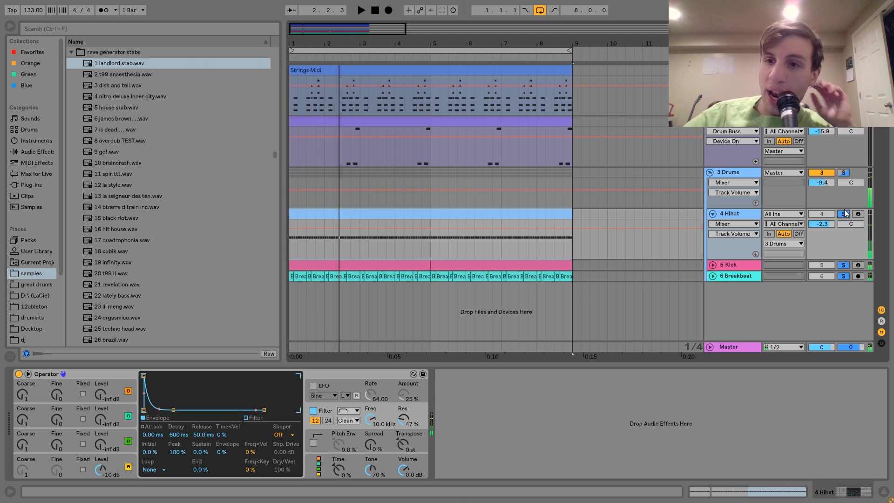
Step: Unsolo the drum tracks, play the full mix while muting and unmuting the Hihat track, and solo the Hihat again
click(845, 215)
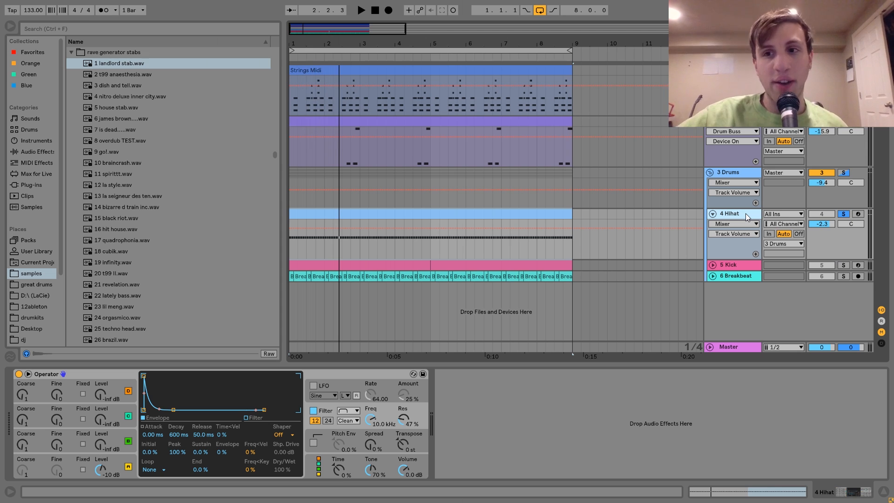
click(843, 214)
key(space)
click(821, 214)
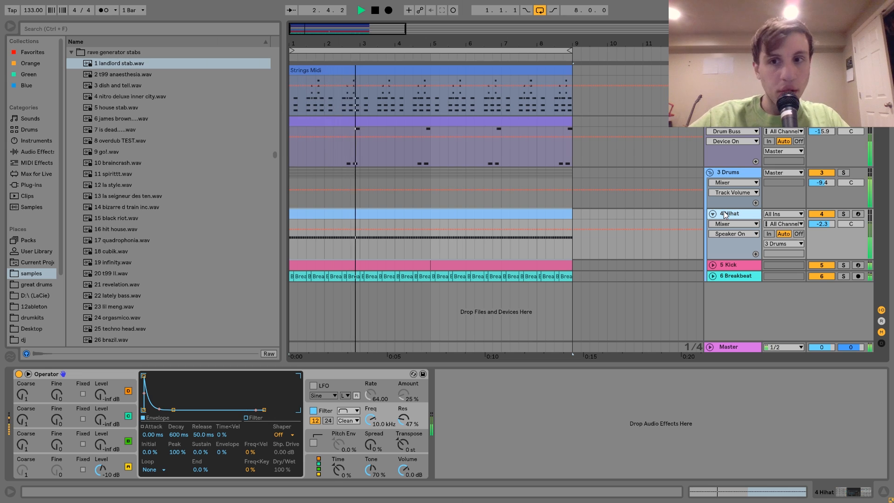
click(843, 214)
key(space)
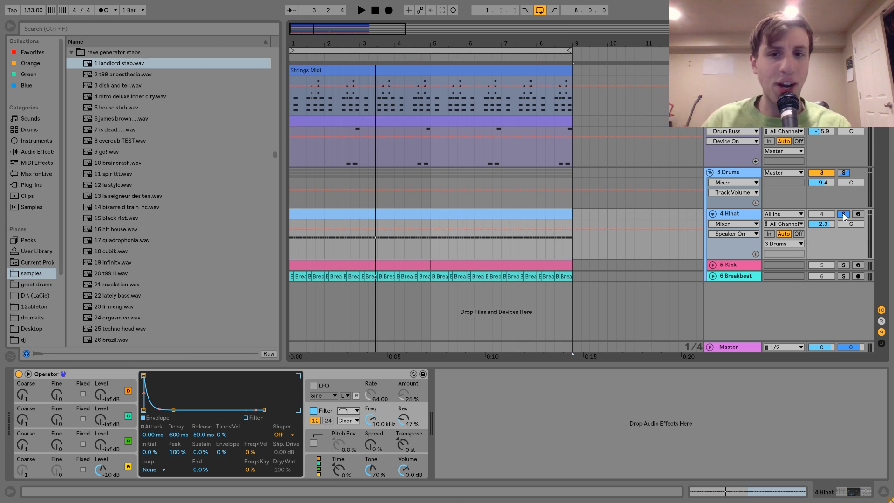
Step: Examine the Hihat's Operator settings, including oscillator A's noise wave and the filter envelope
double_click(529, 214)
click(847, 492)
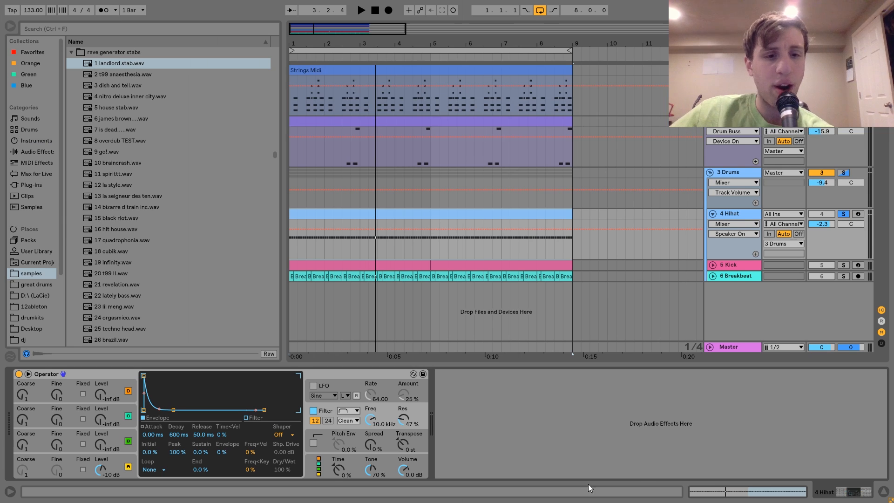
click(119, 460)
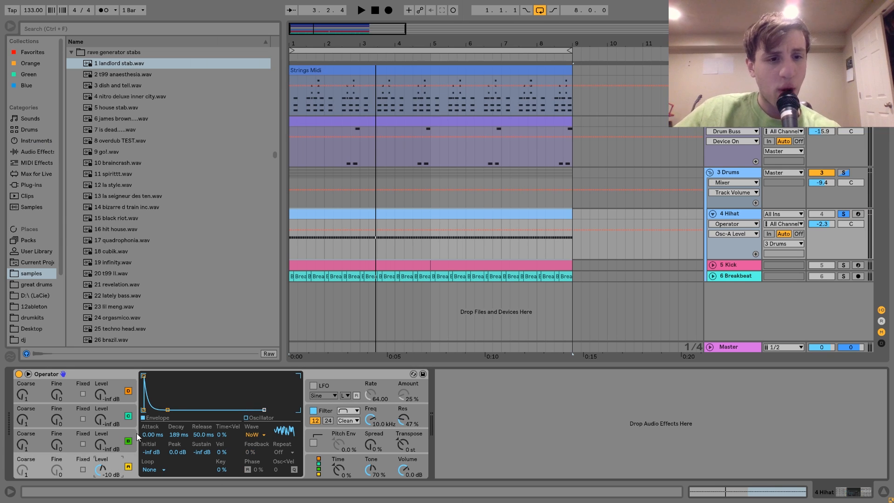
click(320, 411)
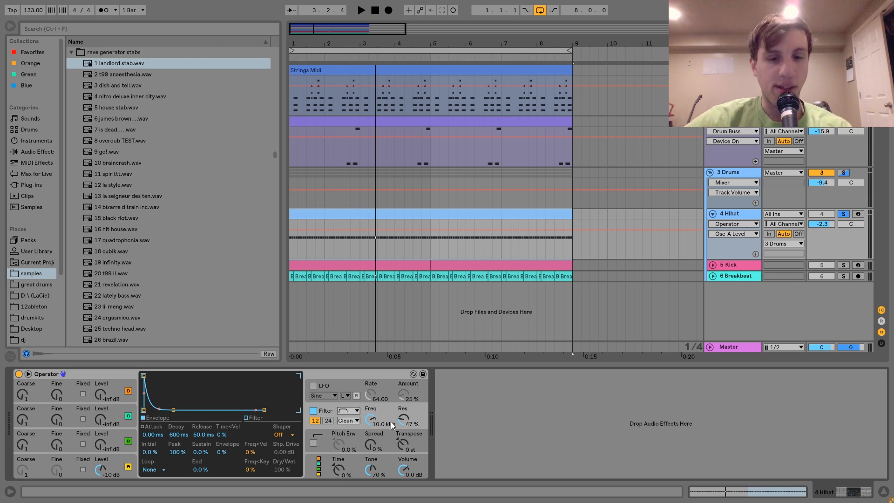
Step: Play the hihat with Operator's filter resonance lowered to 2.9 %, and restore it to 47 % to compare
key(space)
drag(396, 421, 396, 414)
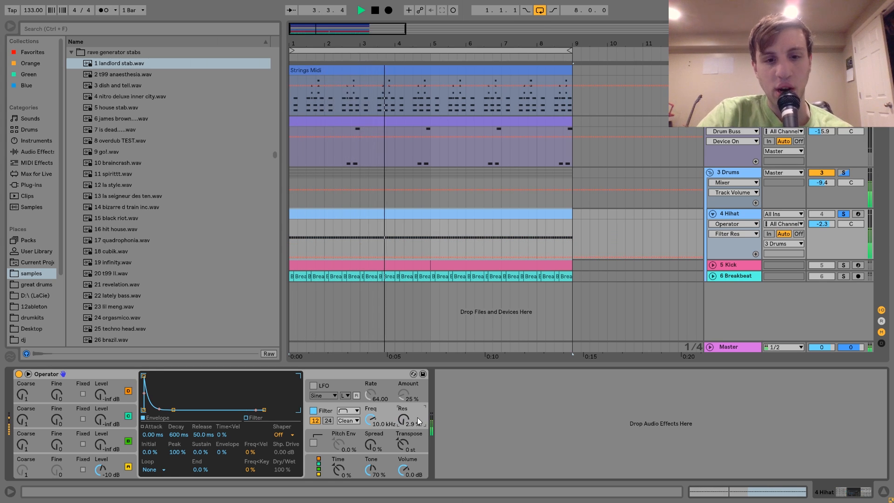
key(space)
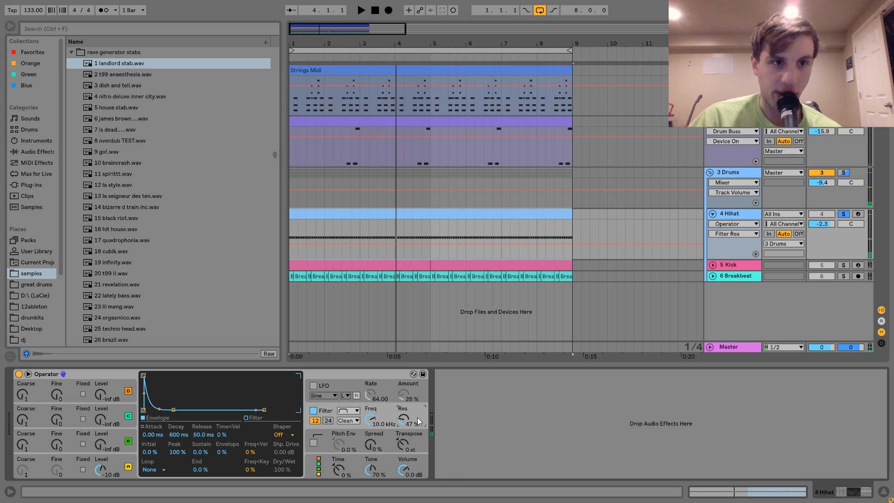
key(space)
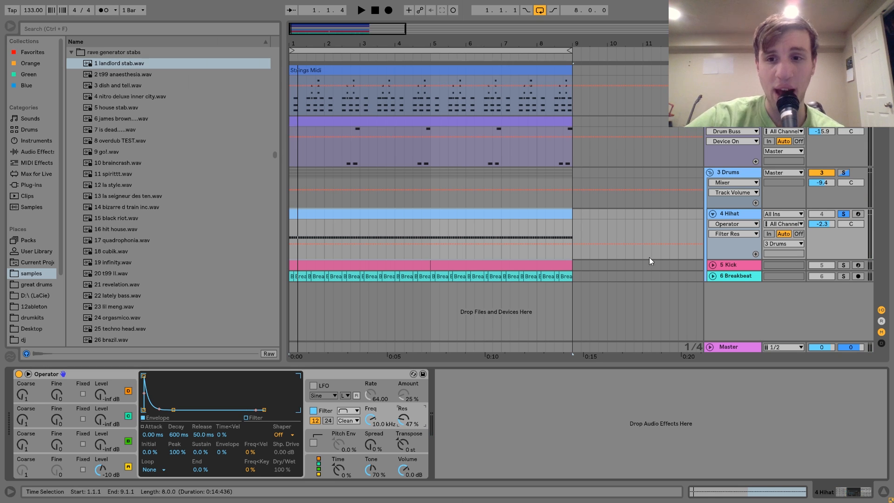
Step: Unfold and solo the Kick track, and play its part
click(724, 264)
click(712, 264)
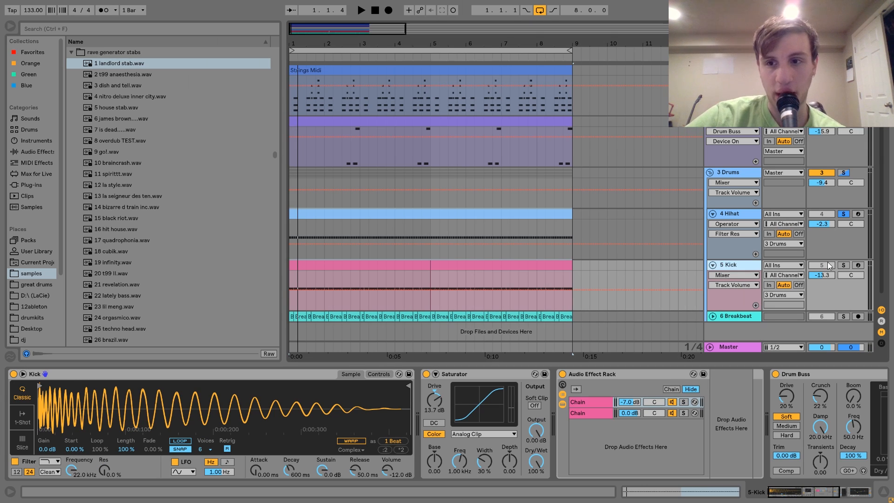
click(843, 264)
key(space)
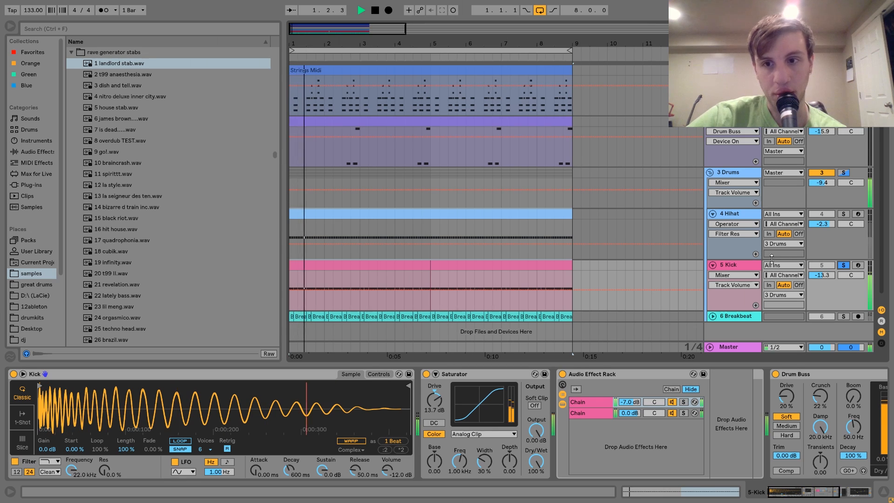
key(space)
Step: Bypass the Kick track's EQ Eight, Drum Buss, Audio Effect Rack and Saturator, and play the unprocessed kick sample
scroll(396, 430, right, 8)
scroll(395, 430, left, 8)
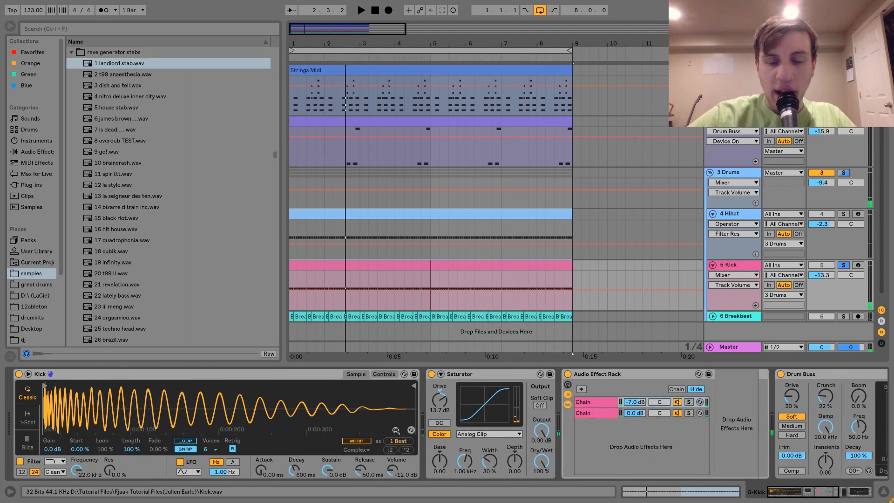
scroll(396, 429, right, 5)
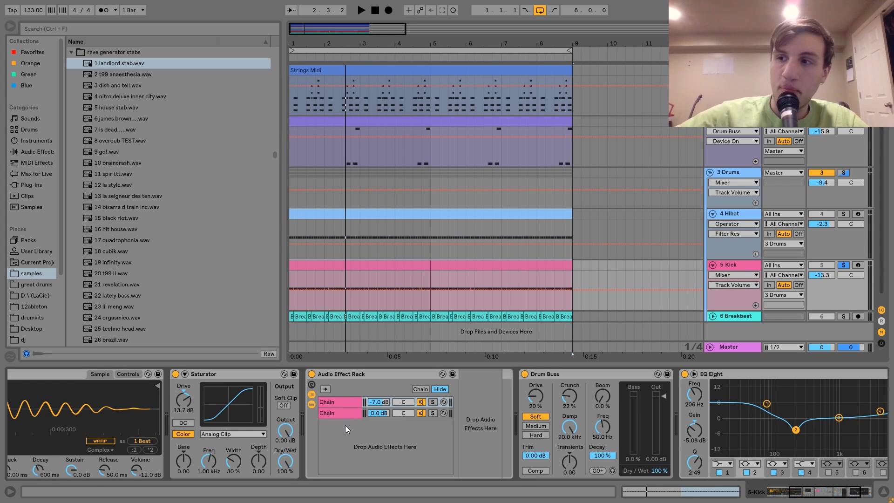
click(684, 374)
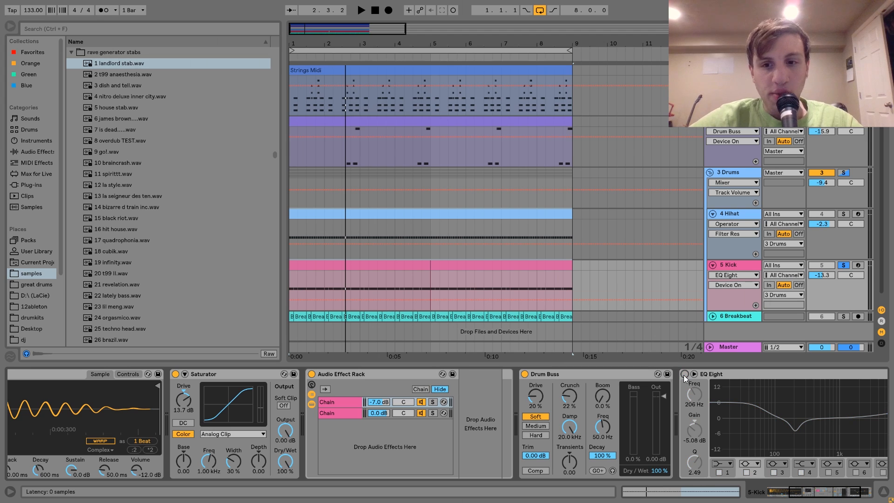
click(524, 374)
click(311, 374)
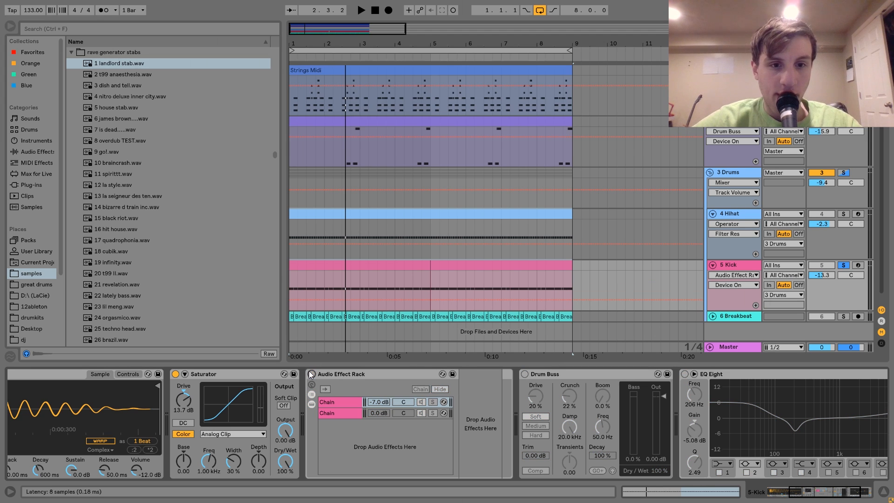
click(175, 374)
scroll(174, 372, left, 5)
key(space)
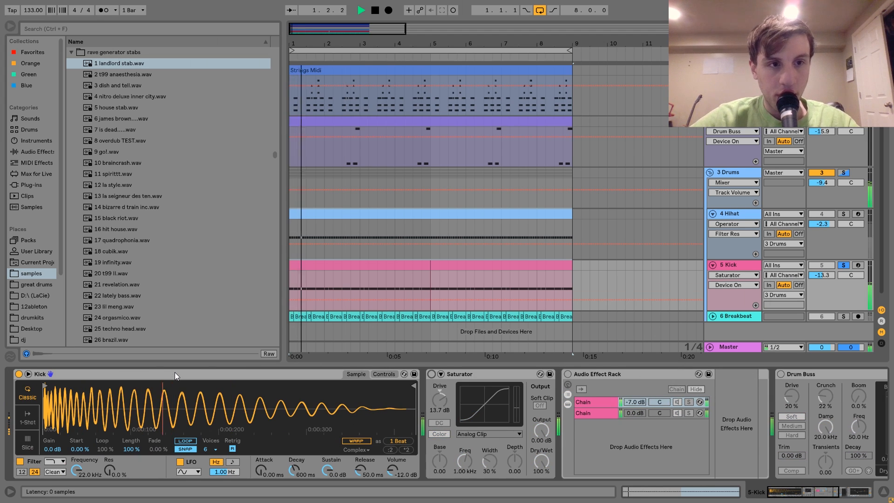
key(space)
Step: Undo the bypass of the Kick's Saturator, Audio Effect Rack and Drum Buss, and play the processed kick
key(ctrl+z)
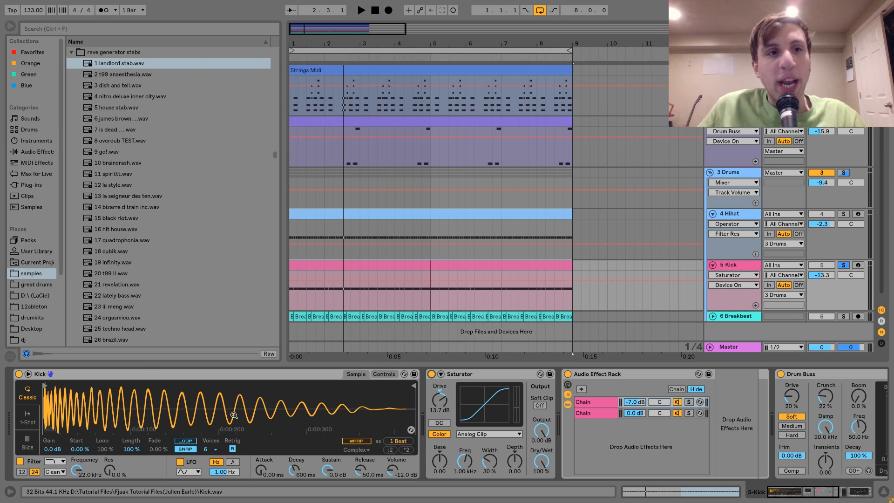
key(space)
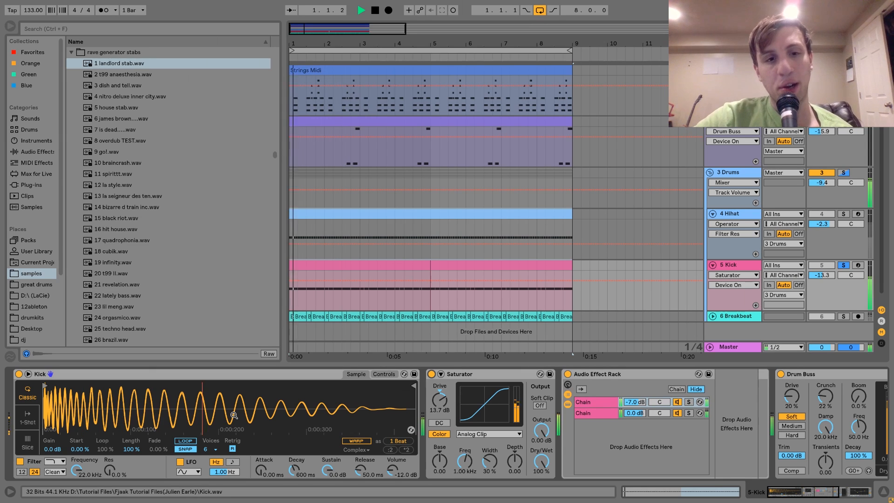
key(space)
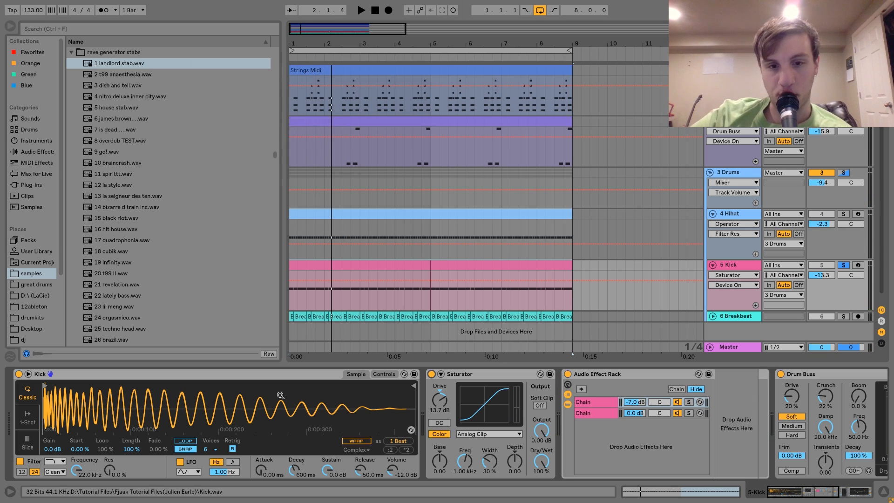
Step: Set the Drive of the Kick's Saturator to 11.3 dB and play the kick
drag(429, 409, 428, 415)
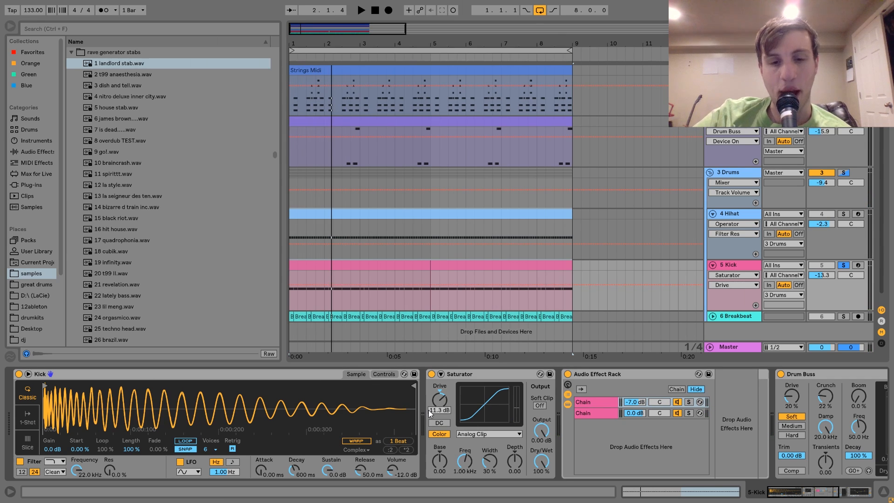
key(space)
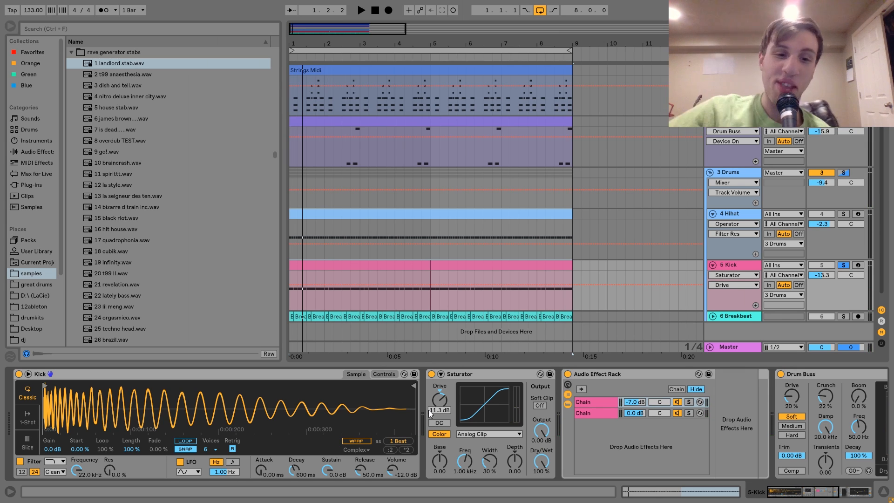
Step: Toggle the Kick's Audio Effect Rack off and on, and play the kick with its Saturator bypassed and re-enabled to compare
scroll(413, 429, right, 3)
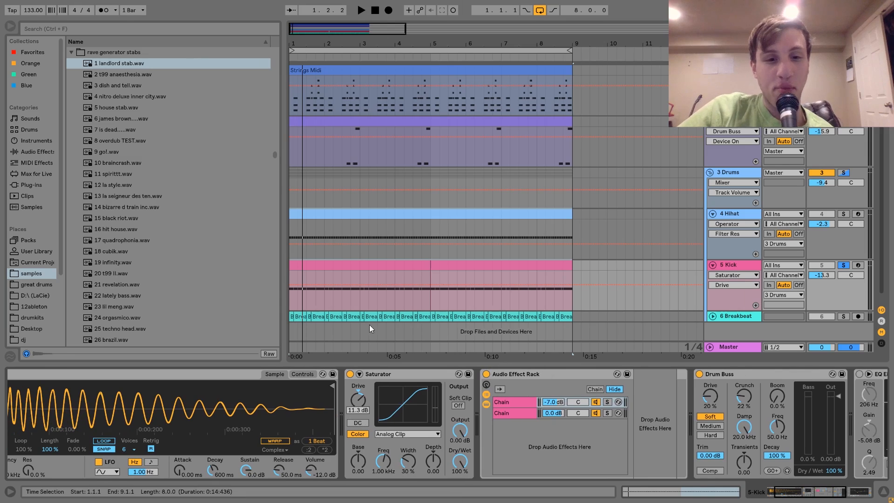
click(485, 375)
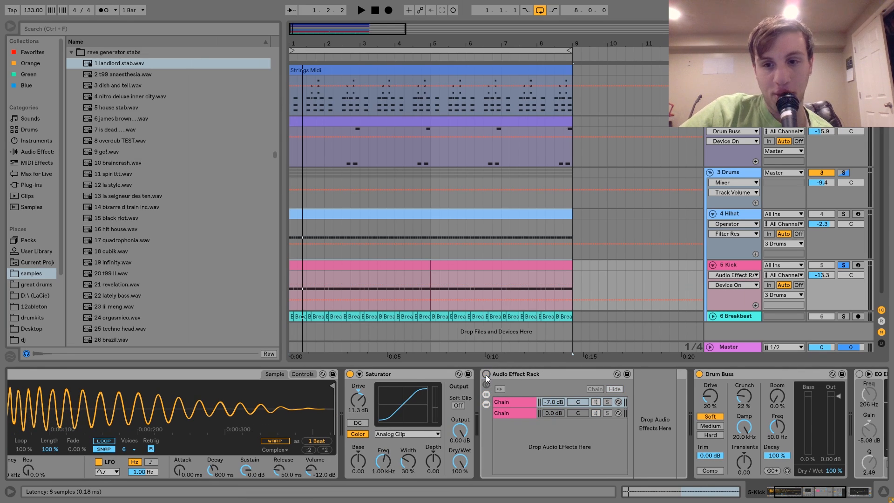
click(487, 374)
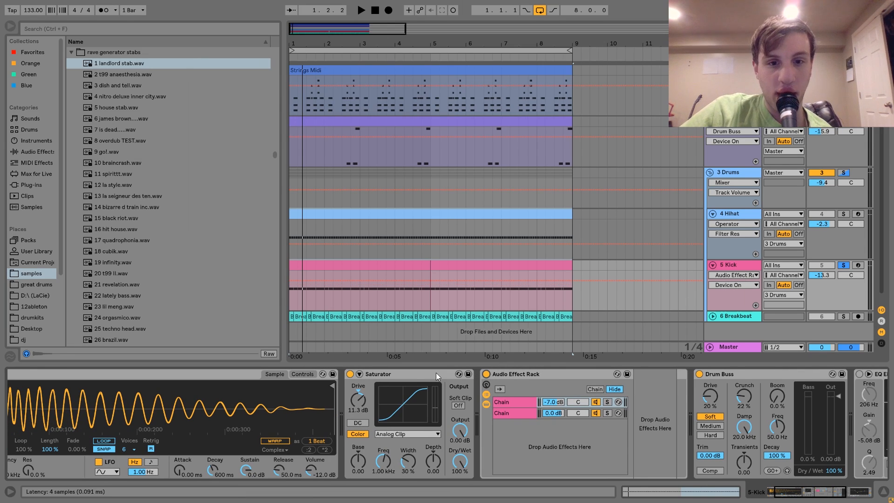
click(354, 373)
key(space)
key(space)
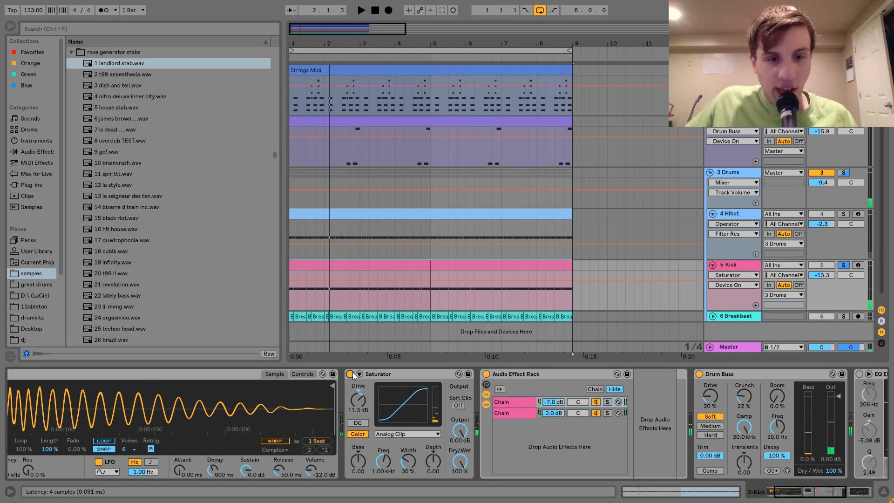
scroll(281, 405, right, 2)
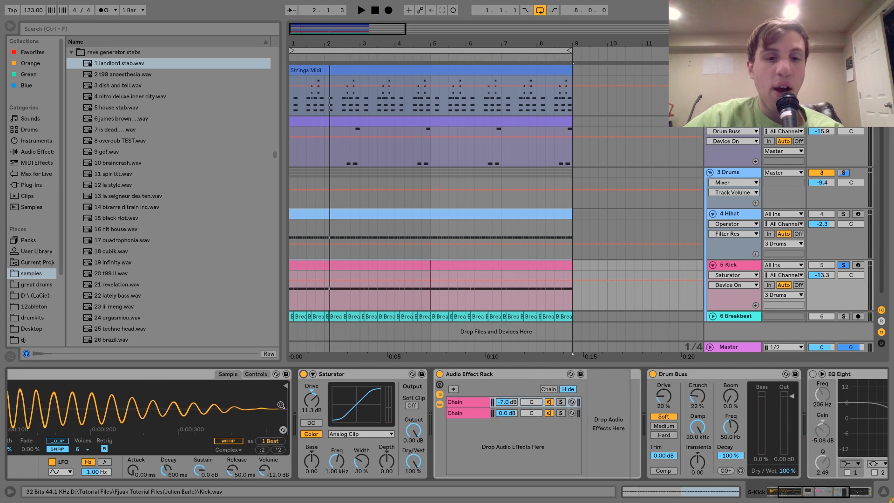
scroll(280, 405, left, 5)
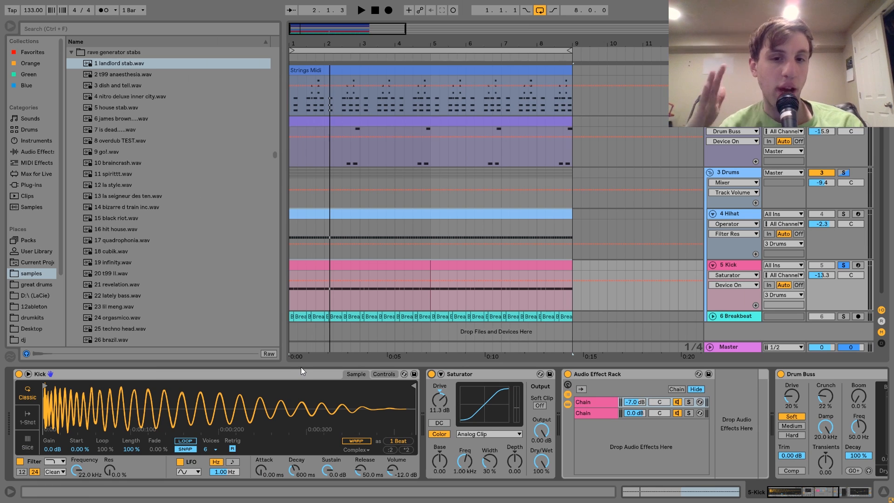
key(space)
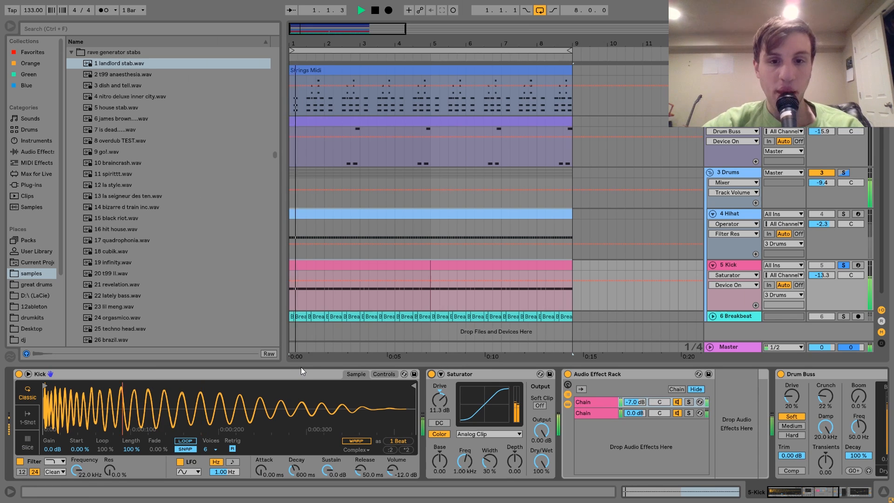
key(space)
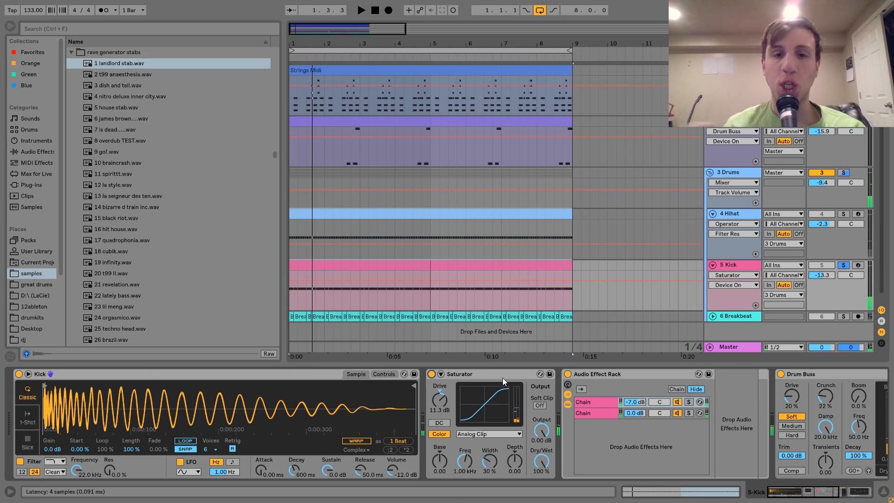
Step: Select the first chain in the Kick's Audio Effect Rack, and solo the second chain with Reverb and Amp to audition it
scroll(501, 378, right, 2)
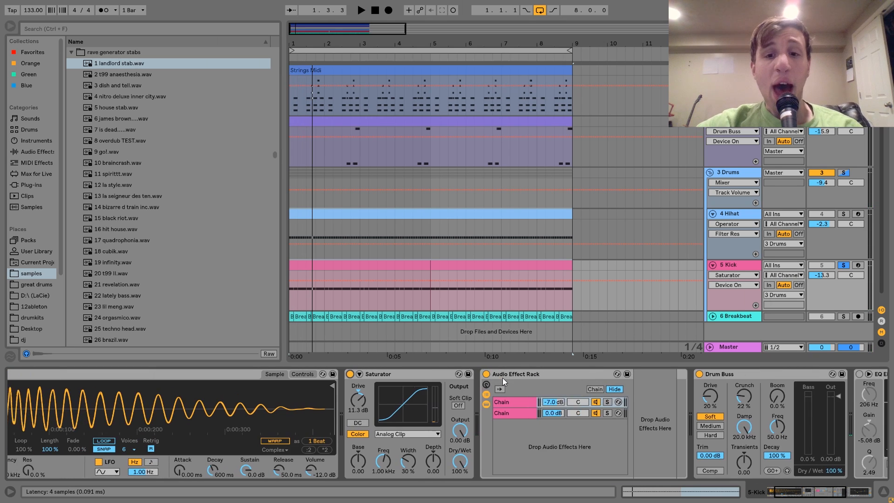
scroll(502, 378, right, 3)
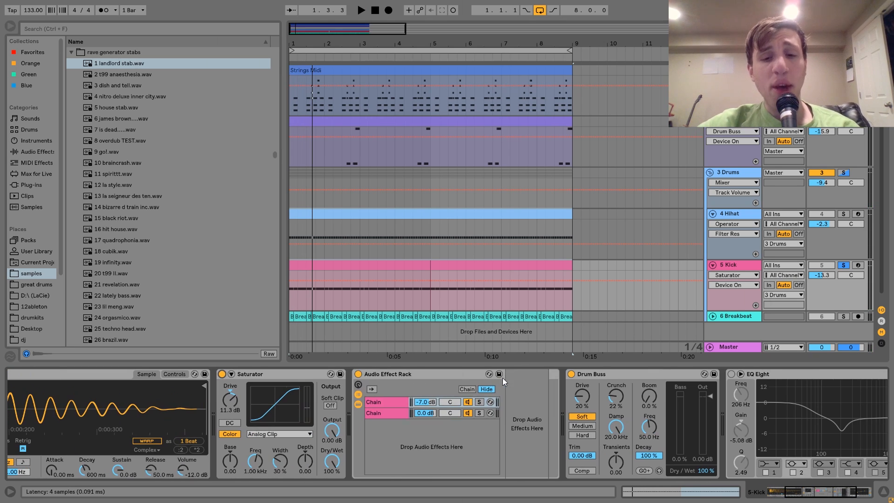
click(392, 400)
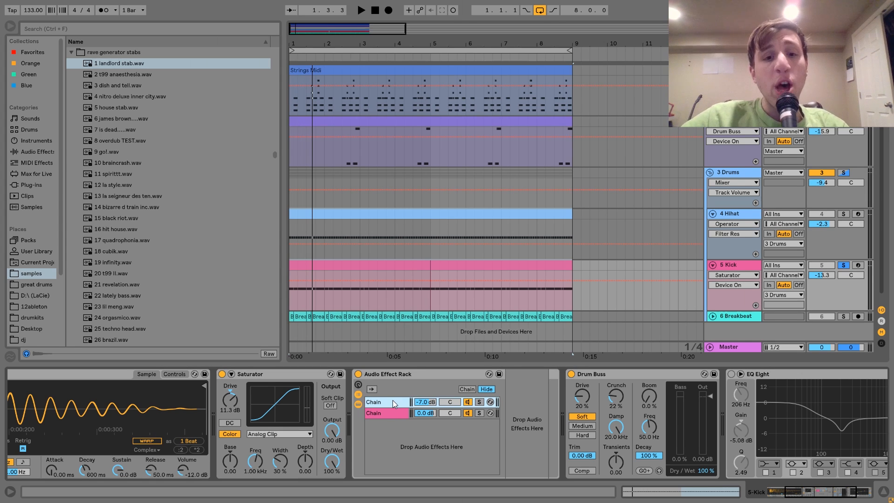
click(479, 413)
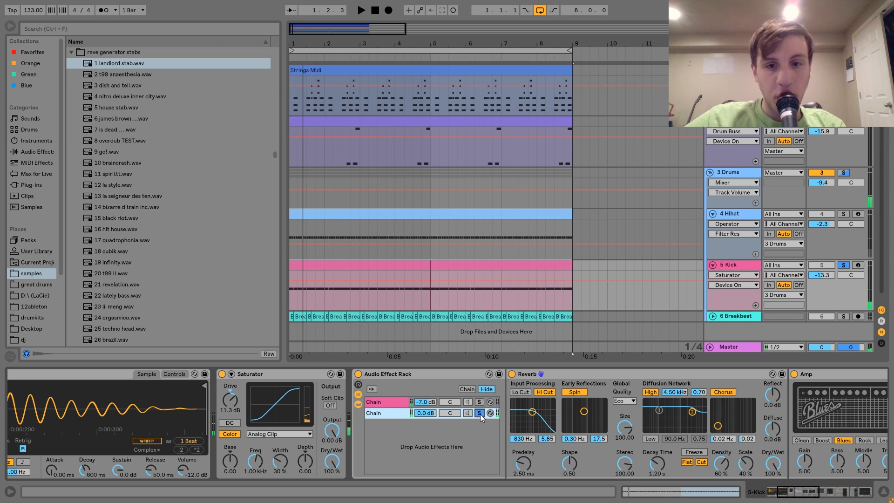
Step: Unsolo the second chain in the Kick's Audio Effect Rack, and bypass that chain's Auto Filter and Compressor
click(479, 413)
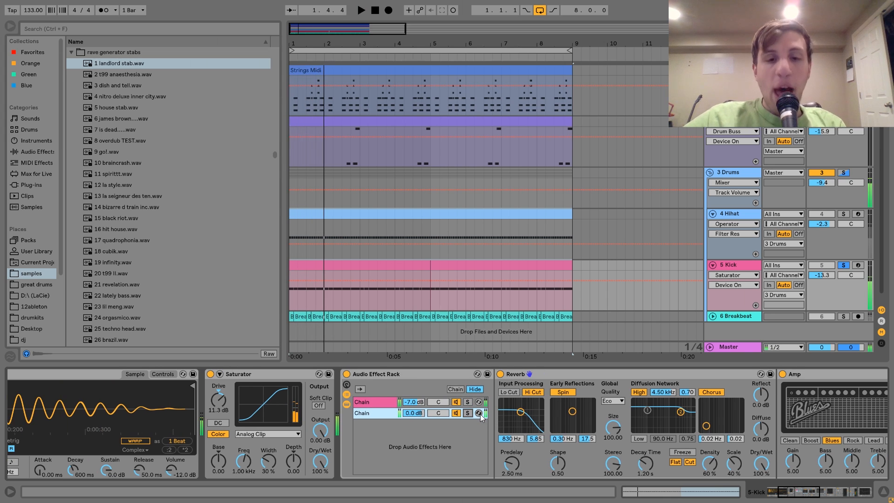
scroll(373, 434, right, 5)
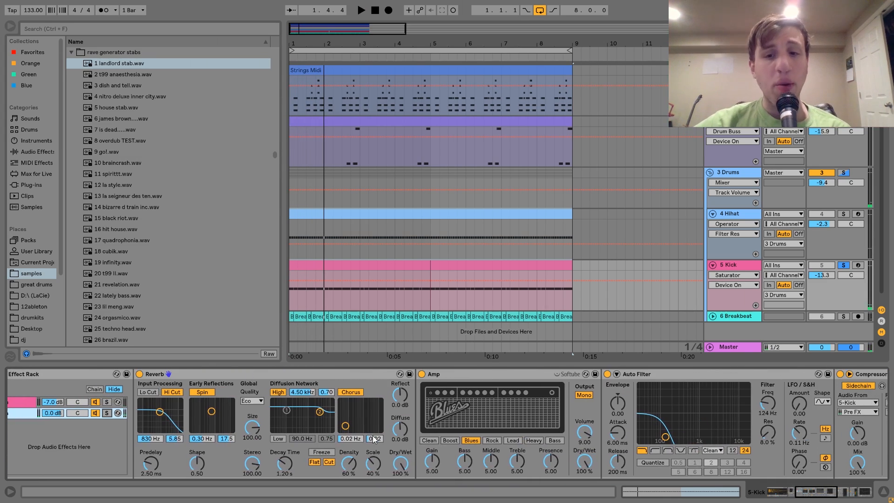
scroll(372, 435, right, 1)
click(595, 374)
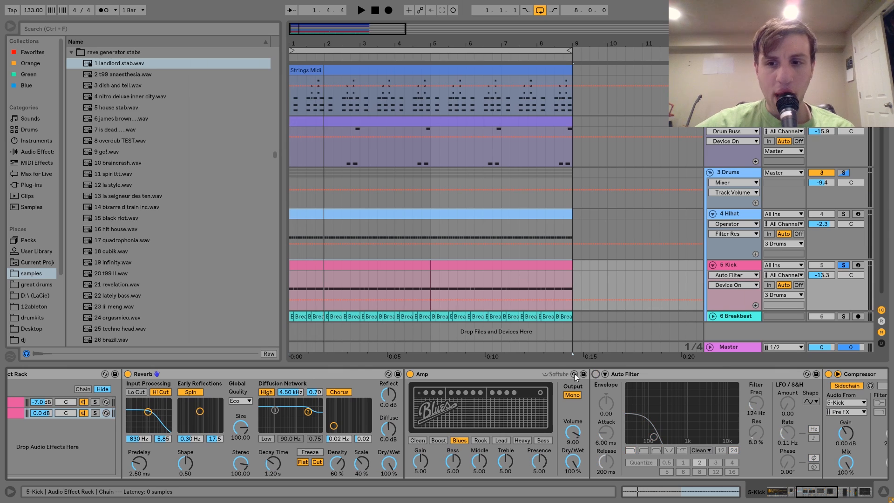
click(829, 374)
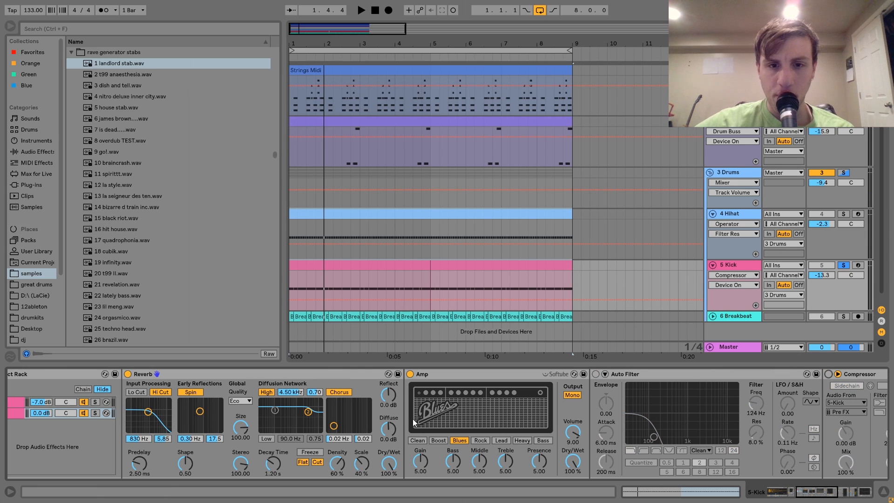
Step: Solo the second chain and play the kick with the Amp bypassed and re-enabled to compare it with the Reverb alone
click(410, 373)
key(space)
click(95, 413)
key(space)
click(410, 374)
key(space)
key(space)
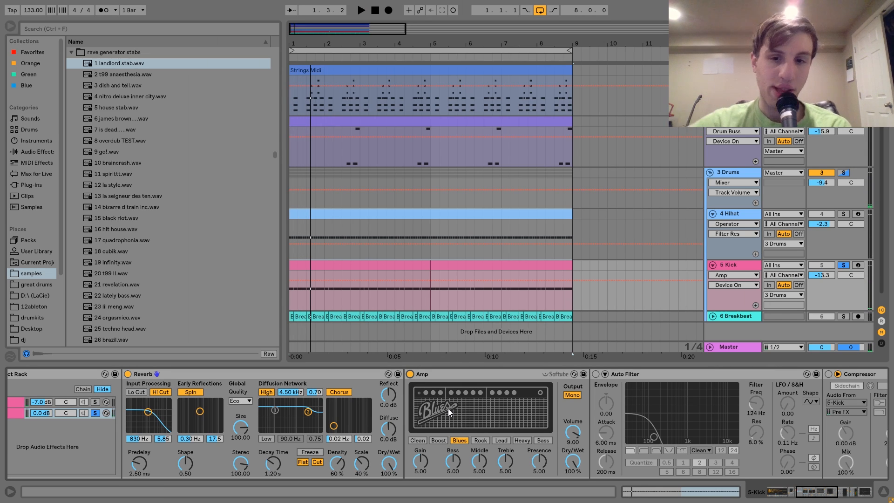
Step: Re-enable the second chain's Auto Filter and play the filtered kick reverb
scroll(448, 408, right, 5)
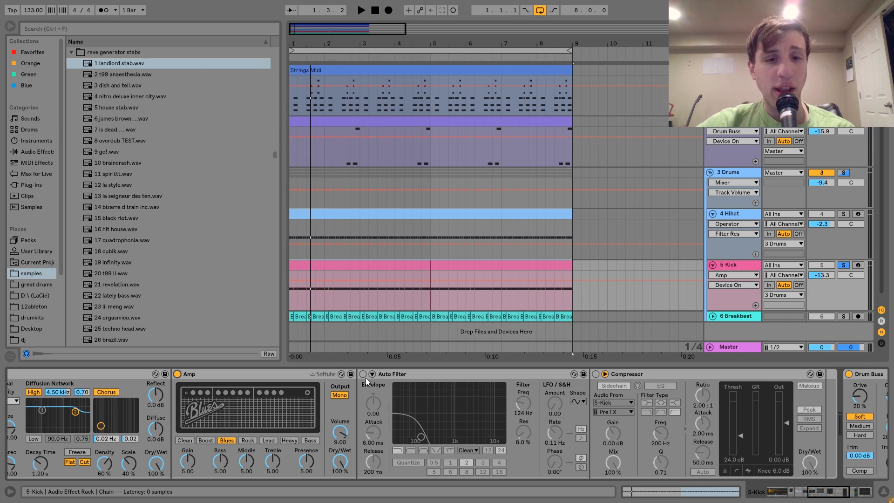
click(363, 373)
key(space)
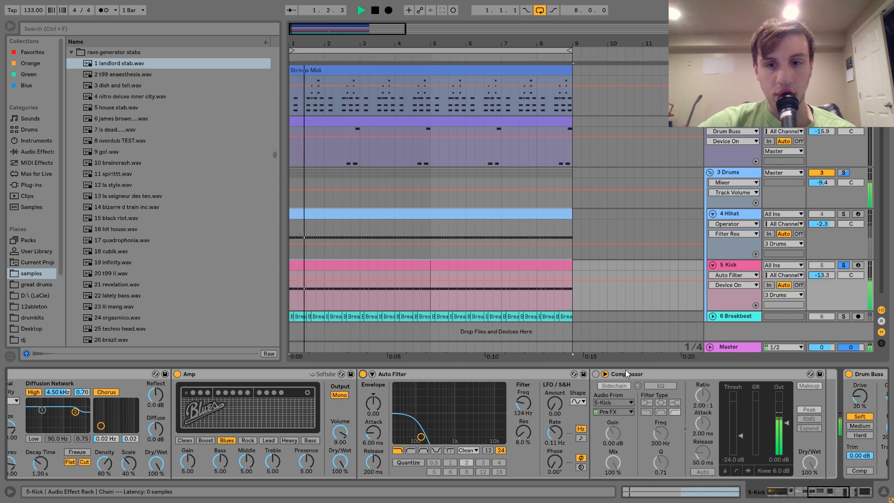
key(space)
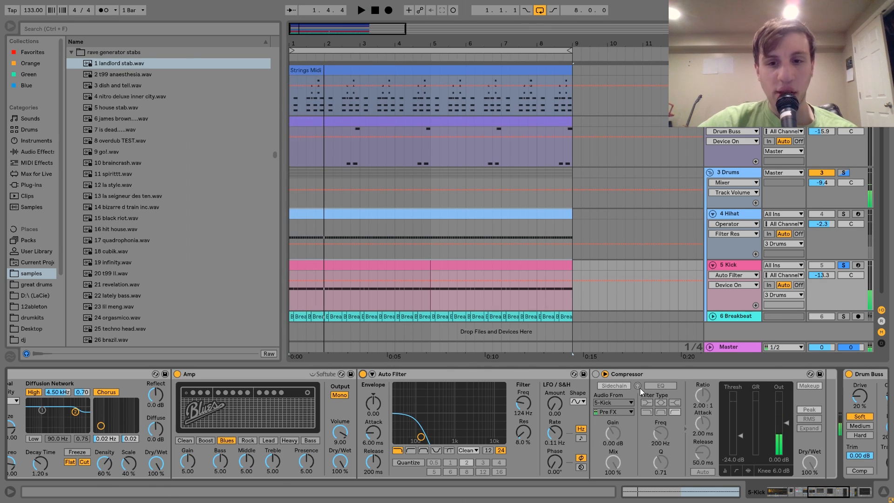
Step: Re-enable the second chain's Compressor and unsolo the chain, playing the kick with both chains together
click(595, 374)
scroll(596, 375, left, 10)
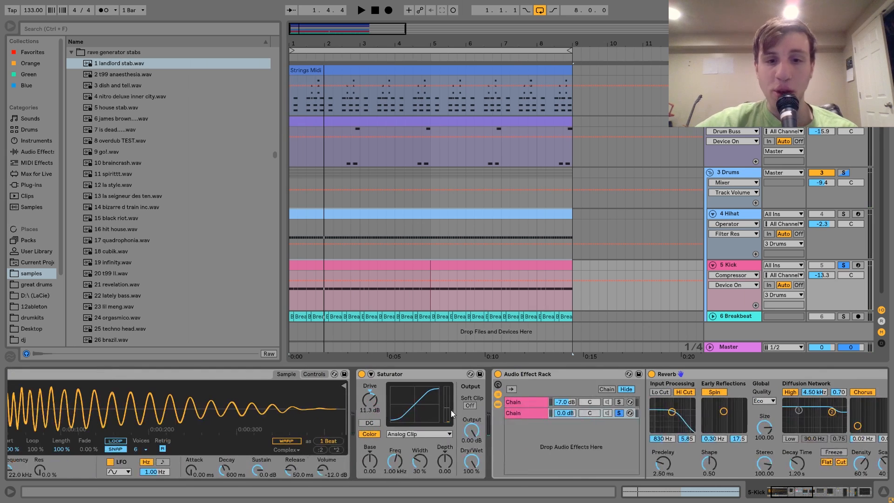
click(620, 412)
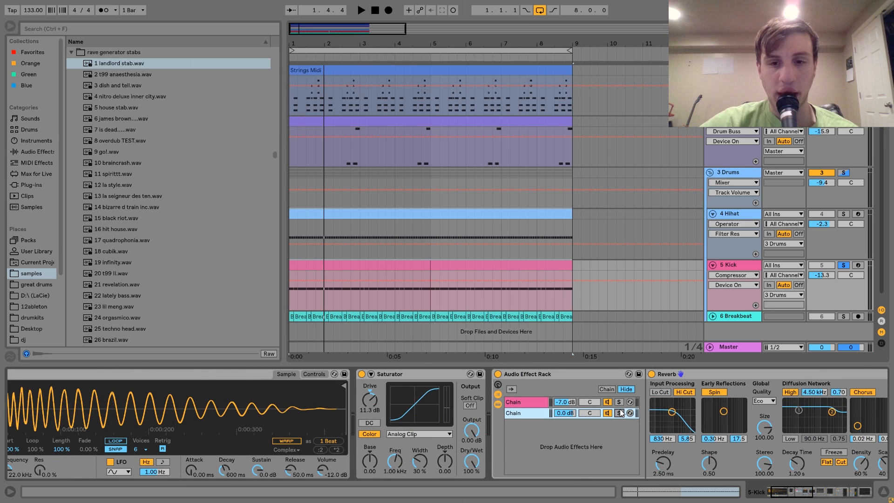
scroll(619, 408, right, 6)
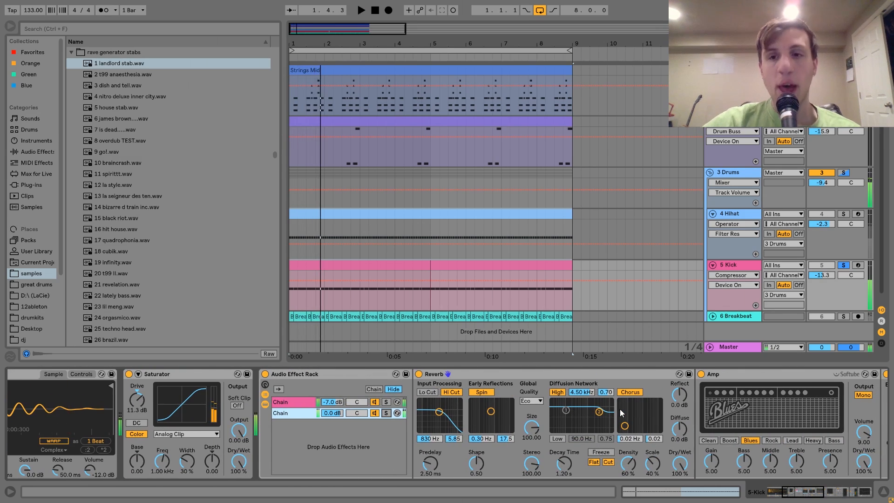
Step: Examine the Kick's Audio Effect Rack, its two chains, and the second chain's Reverb, Amp, Auto Filter and Compressor
scroll(619, 408, right, 5)
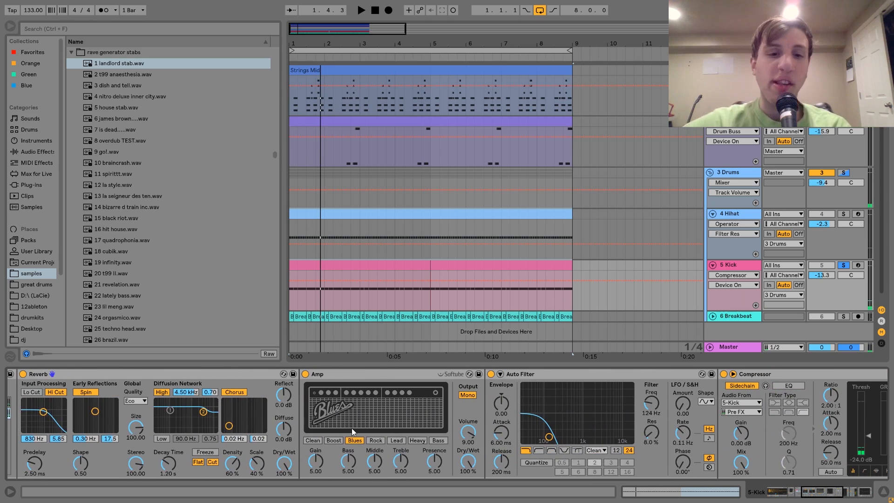
scroll(345, 401, left, 8)
scroll(345, 400, left, 4)
scroll(345, 400, right, 6)
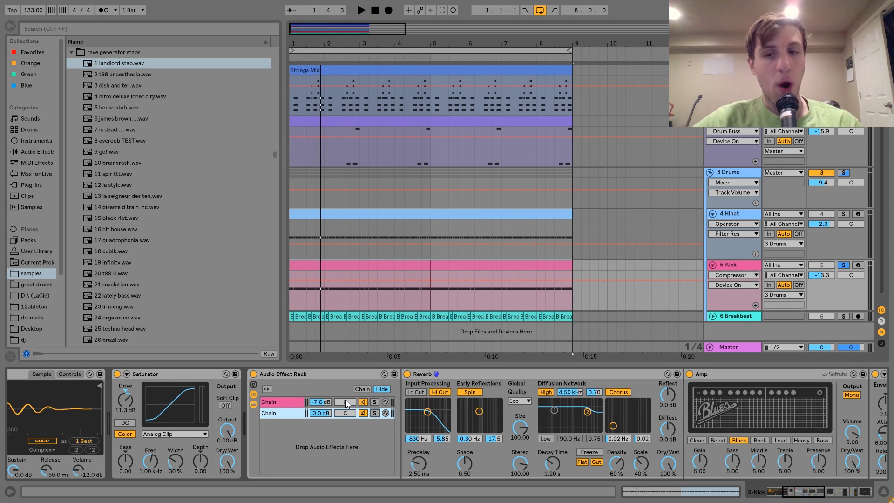
scroll(347, 404, right, 5)
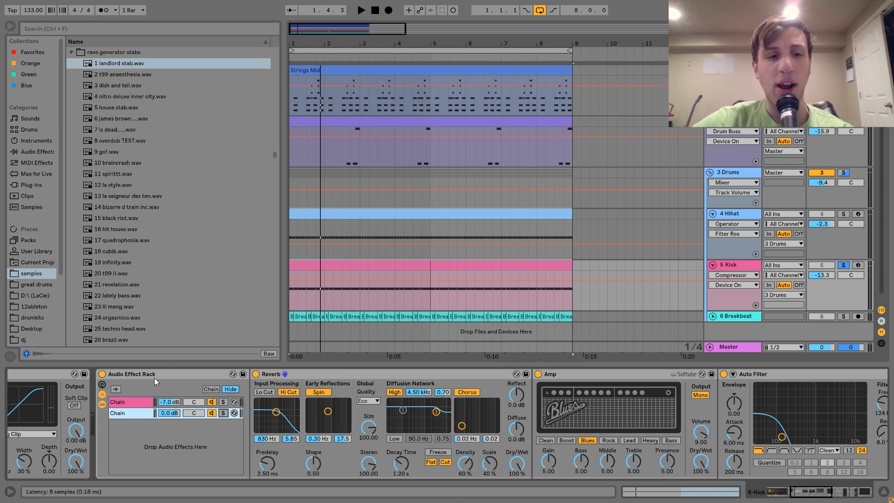
click(155, 375)
scroll(97, 401, left, 1)
scroll(98, 399, left, 2)
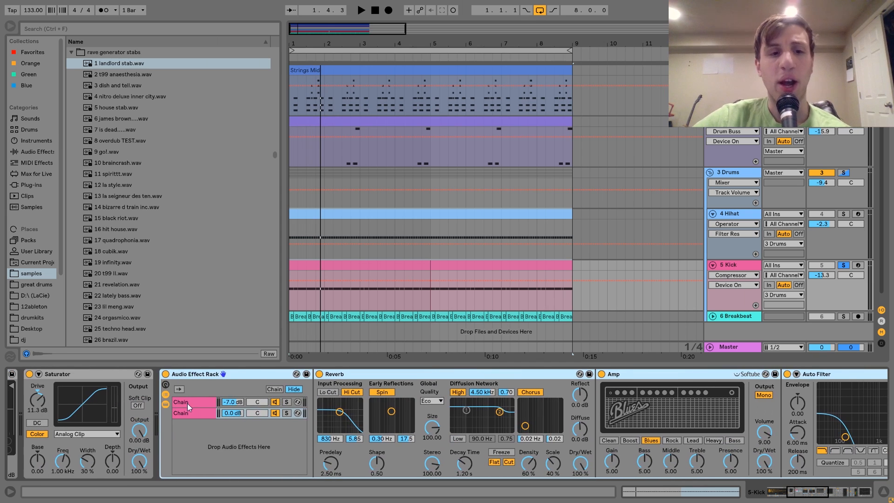
click(188, 402)
click(191, 412)
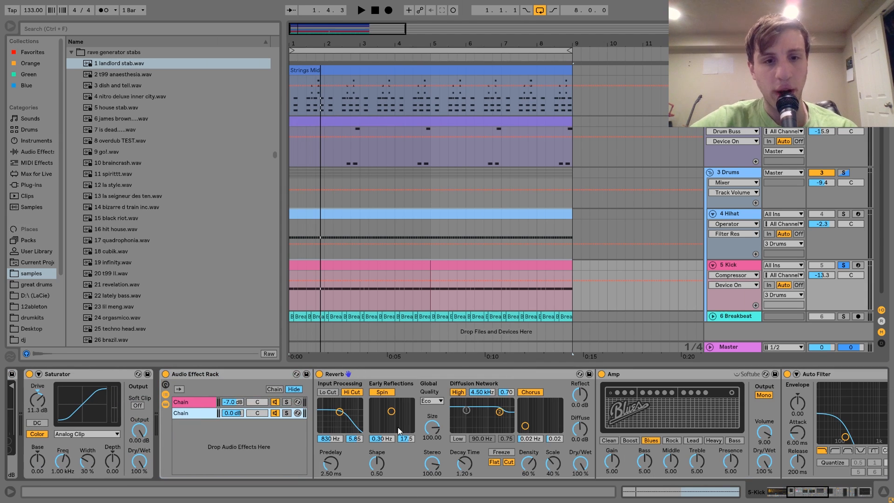
Step: Enable the Kick's EQ Eight, and toggle the Drum Buss during playback to compare the kick with and without it
scroll(254, 429, right, 15)
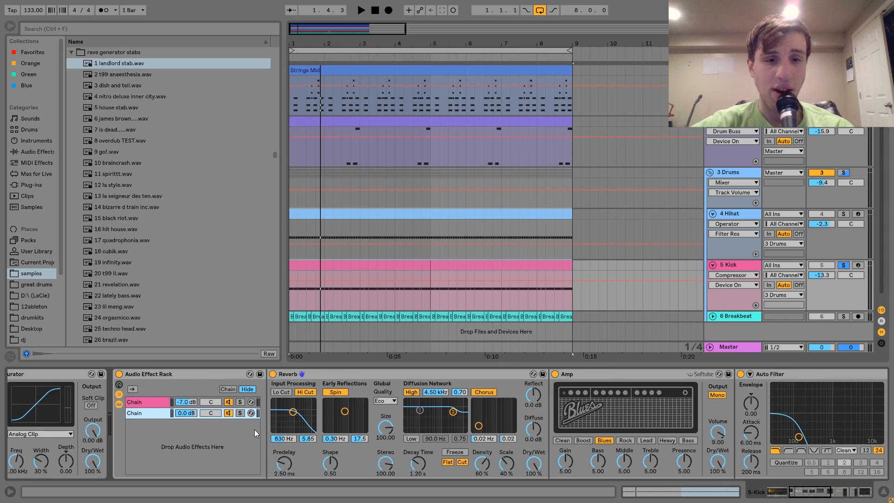
scroll(254, 429, right, 3)
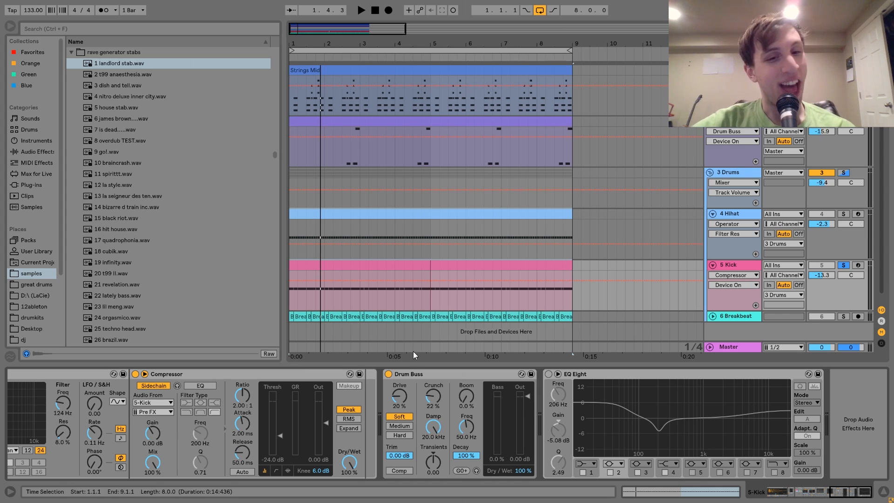
click(410, 374)
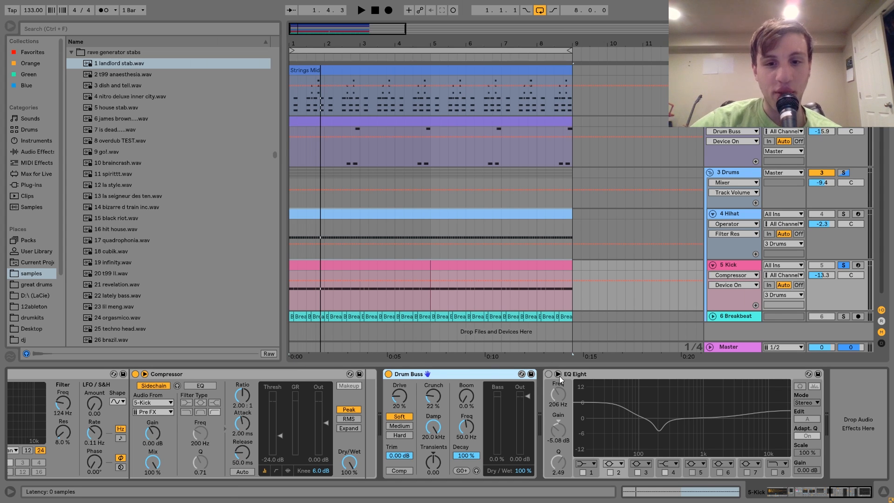
key(space)
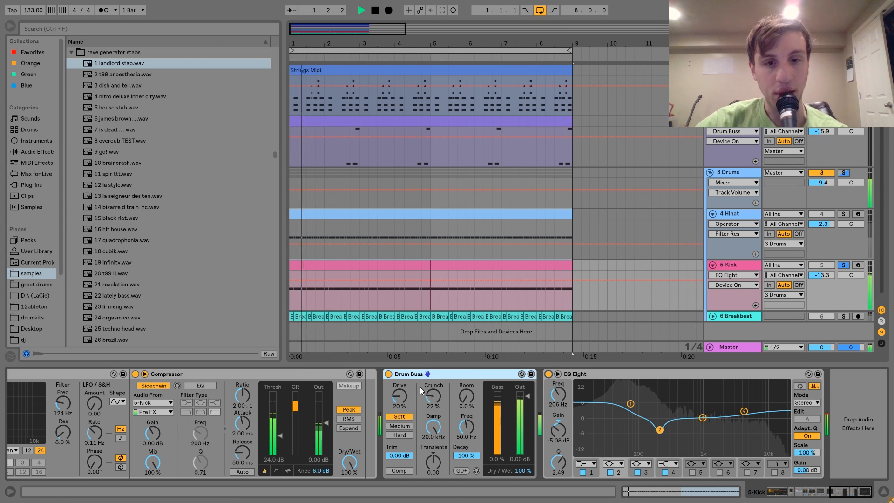
click(389, 375)
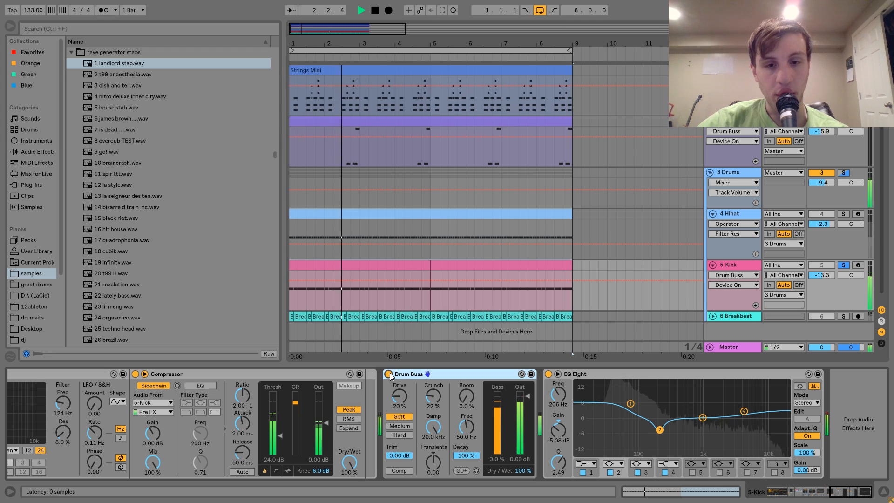
key(space)
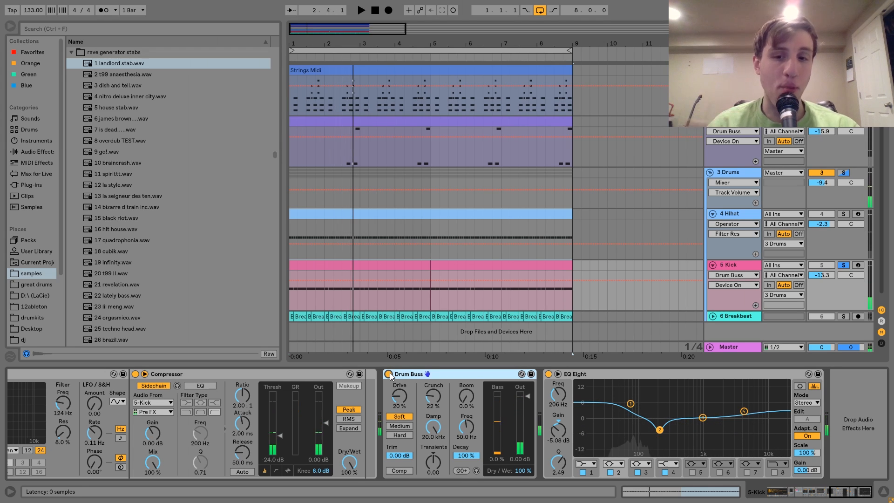
Step: Bypass and re-enable the Kick's EQ Eight twice while playing the kick to compare the sound
click(548, 374)
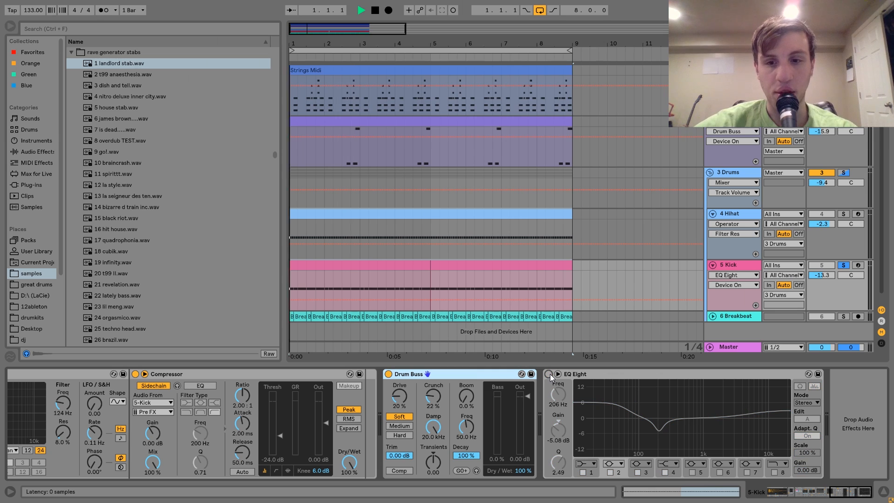
key(space)
click(549, 374)
key(space)
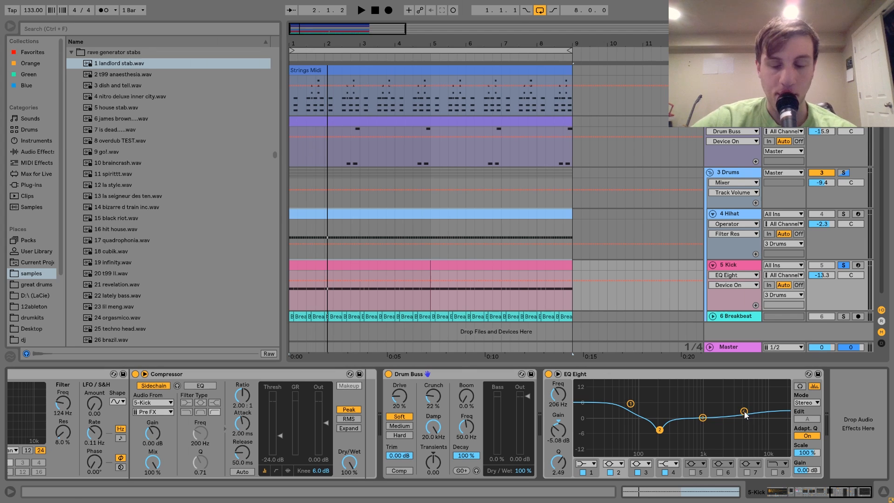
click(549, 375)
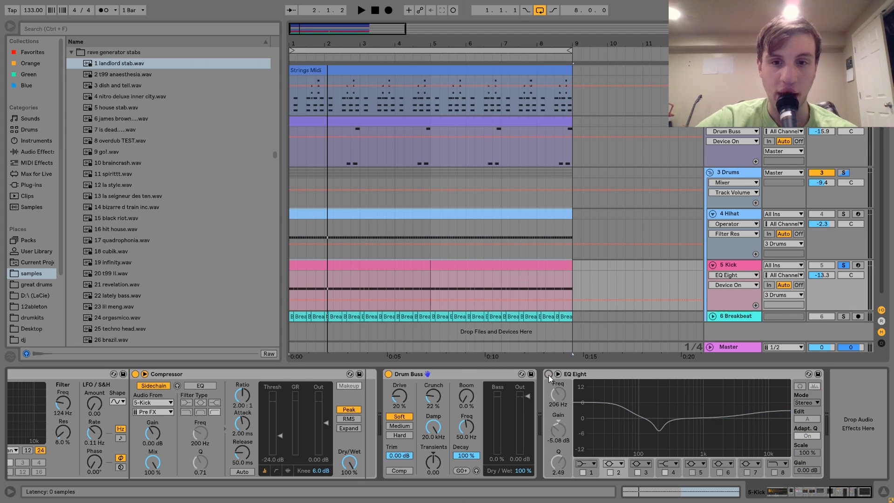
key(space)
click(549, 375)
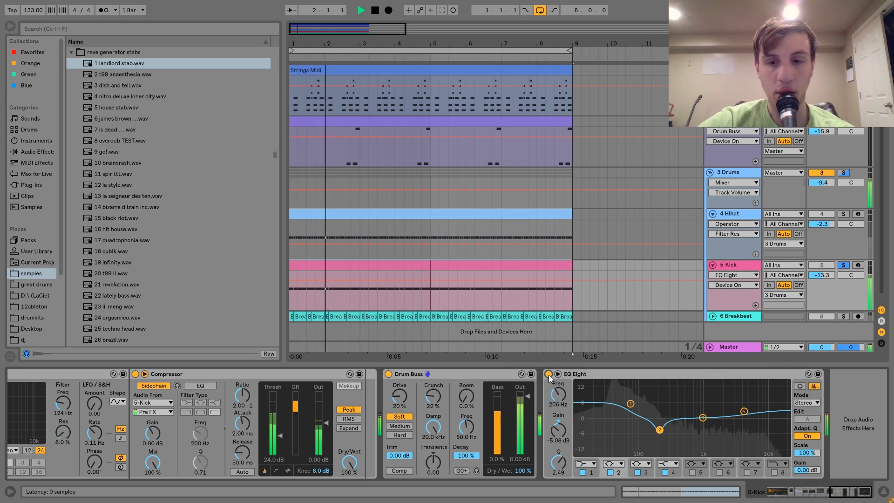
key(space)
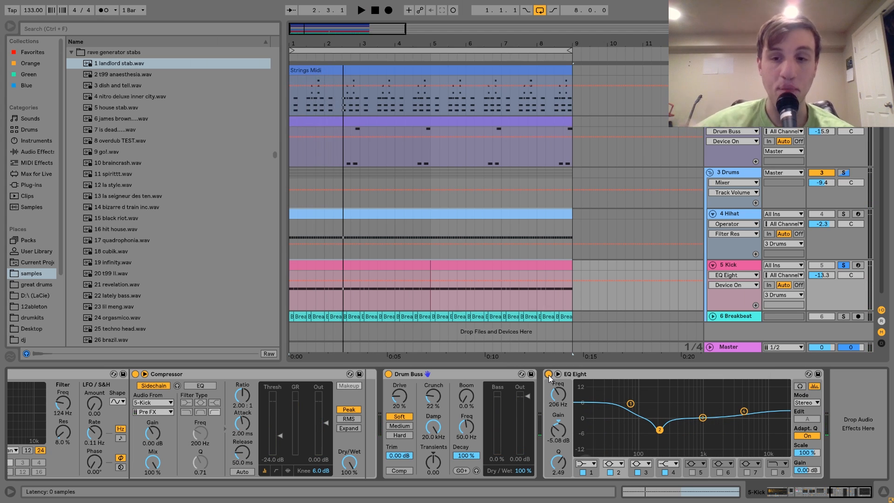
Step: Select and unfold the Breakbeat track, and solo it
click(738, 316)
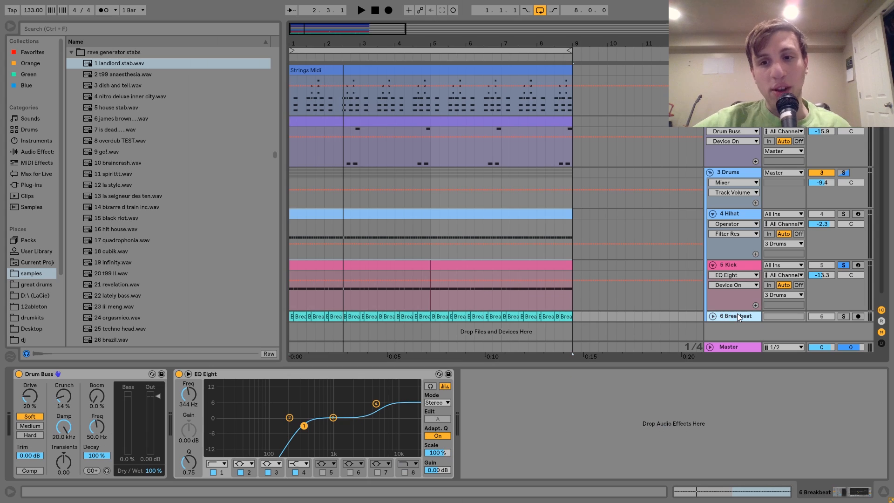
click(712, 316)
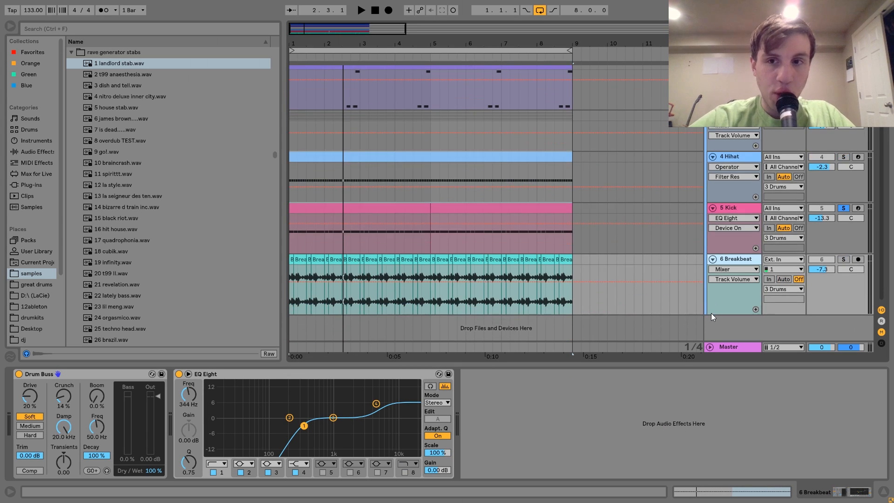
click(843, 259)
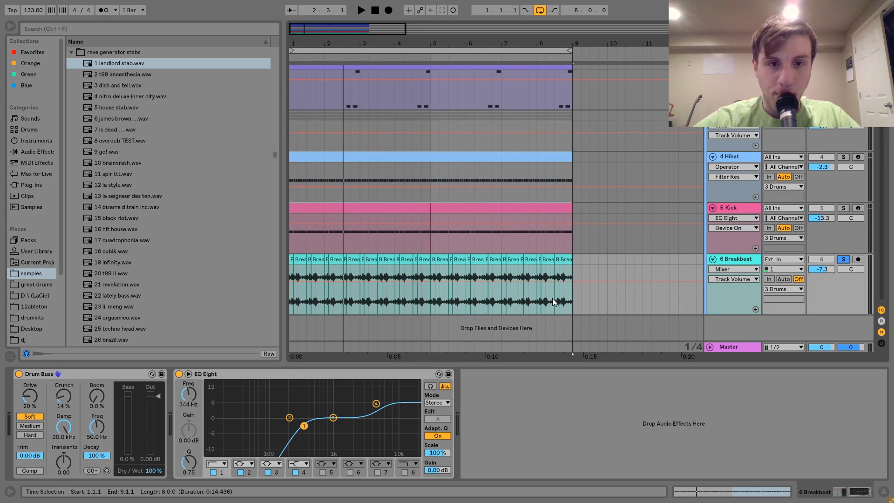
Step: Play the breakbeat from its first clip, and reveal that clip's sample in the browser
click(291, 259)
key(space)
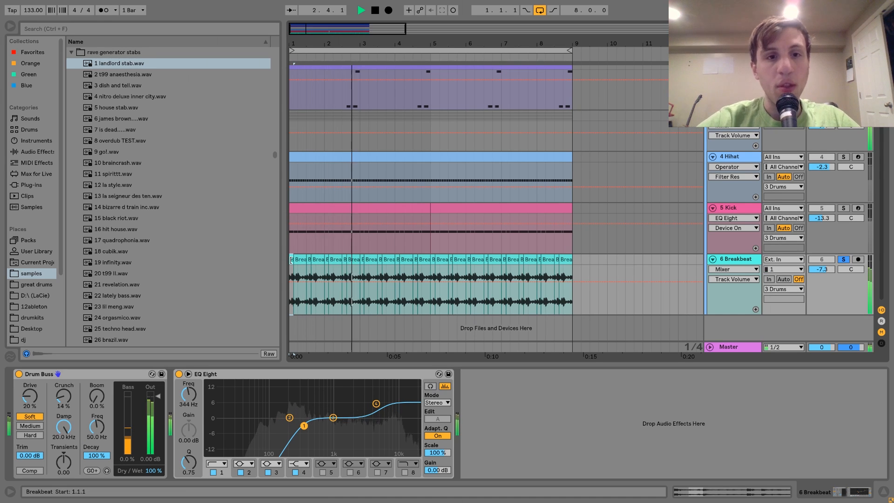
key(space)
right_click(292, 272)
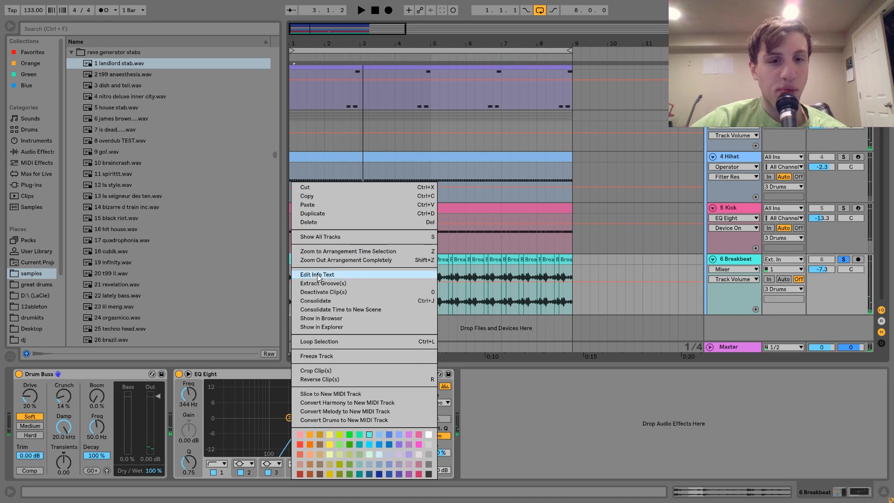
click(328, 319)
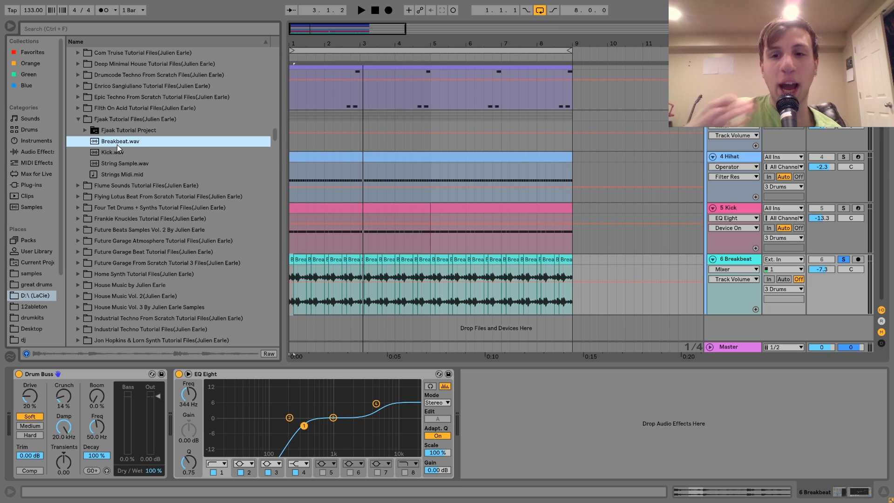
Step: Extend the start of the second Breakbeat clip back to 1.1.1, over the short first clip
click(292, 261)
key(plus)
key(plus)
key(plus)
key(plus)
key(plus)
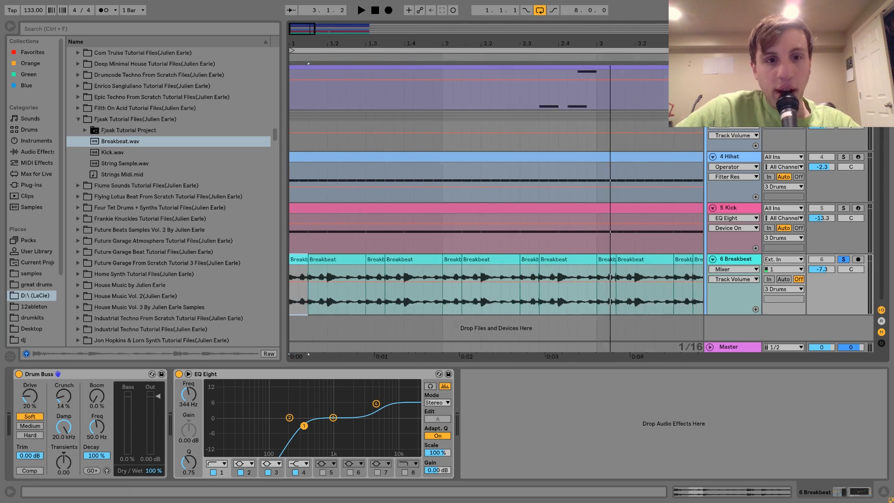
drag(315, 259, 290, 259)
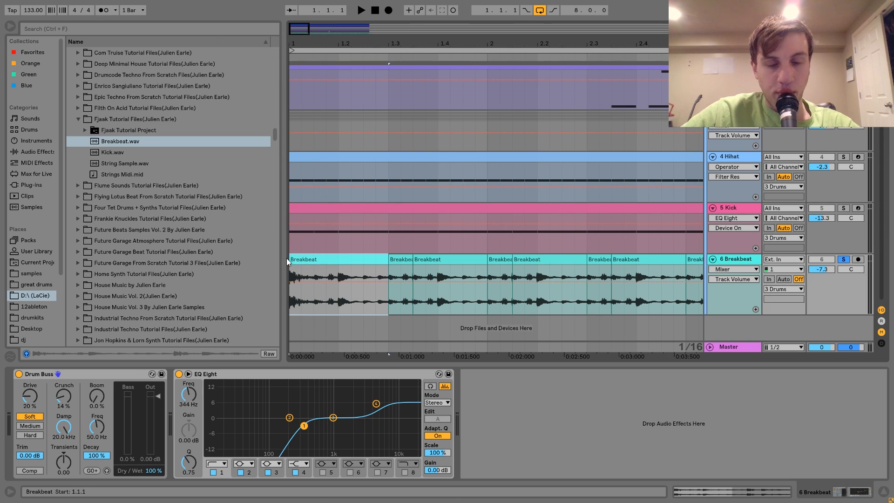
Step: Extend the end of the first Breakbeat clip to 2.1.1, and play the unchopped loop
drag(393, 264, 487, 264)
key(space)
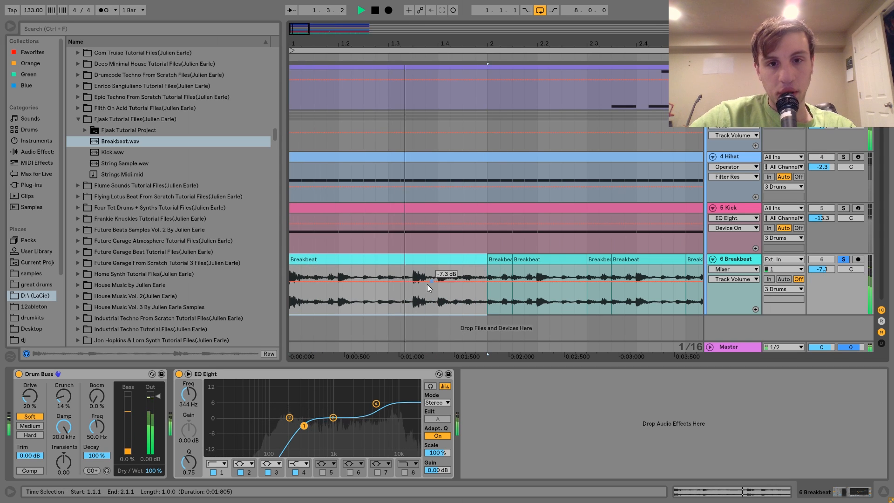
key(space)
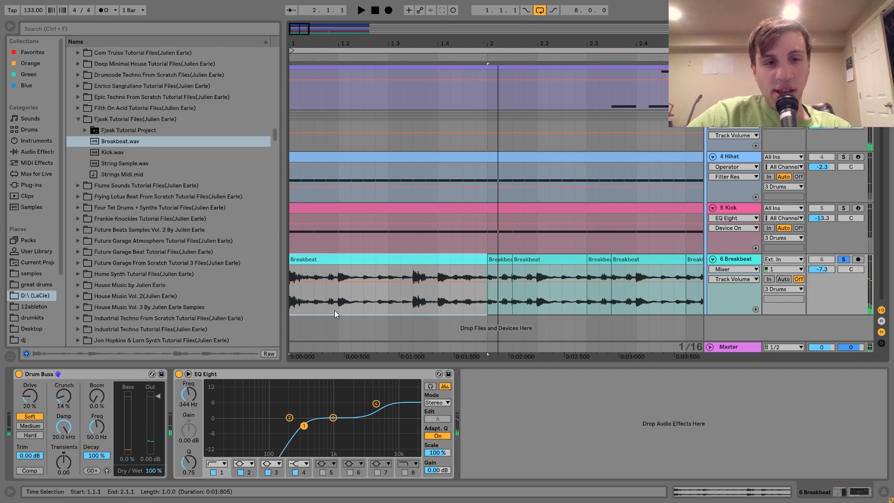
key(space)
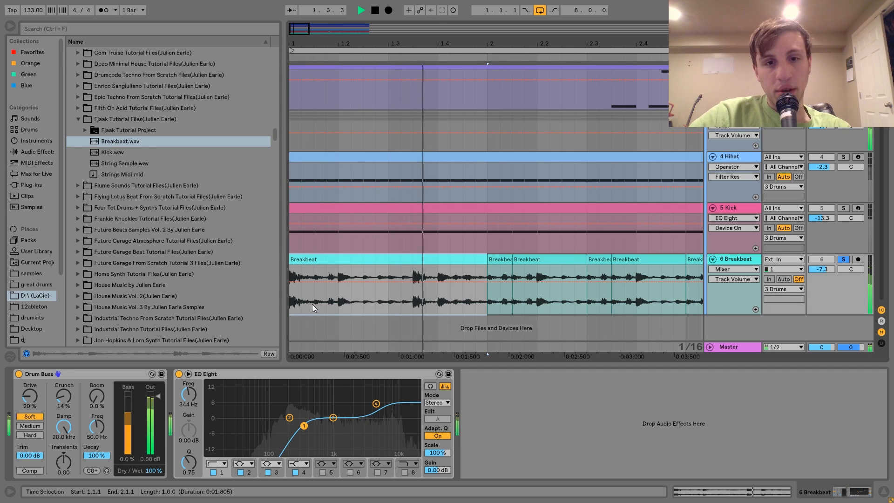
Step: Split the extended Breakbeat clip at 1.1.3, and duplicate the chopped first half bar to 1.3.1
drag(310, 306, 303, 263)
key(space)
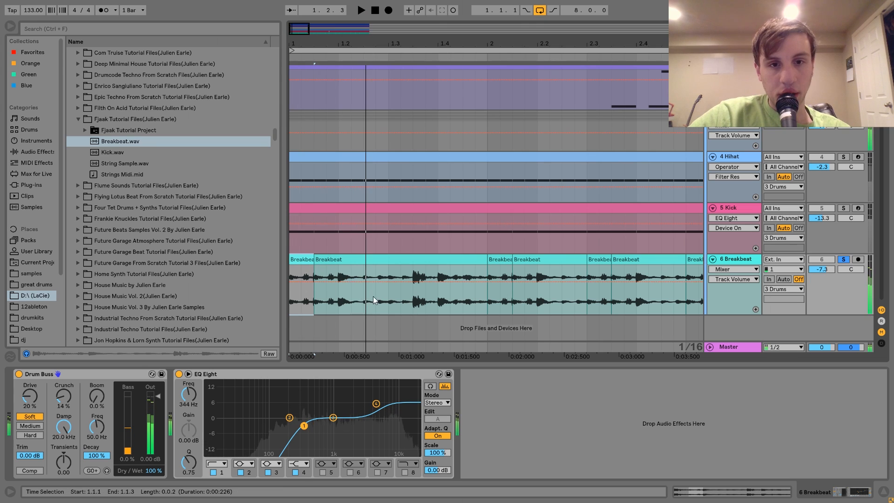
drag(384, 302, 287, 258)
key(ctrl+d)
key(space)
click(295, 255)
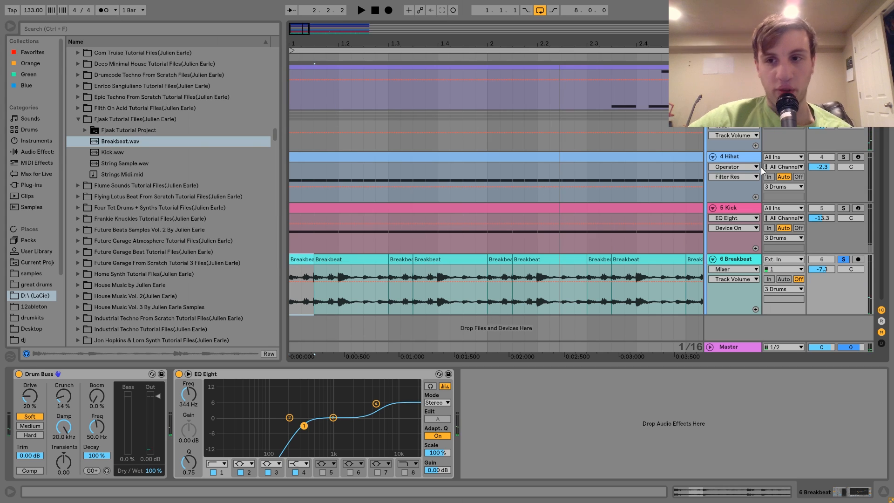
Step: Solo the Kick track, play it on its own, and return the solo to the Breakbeat track
click(843, 208)
key(space)
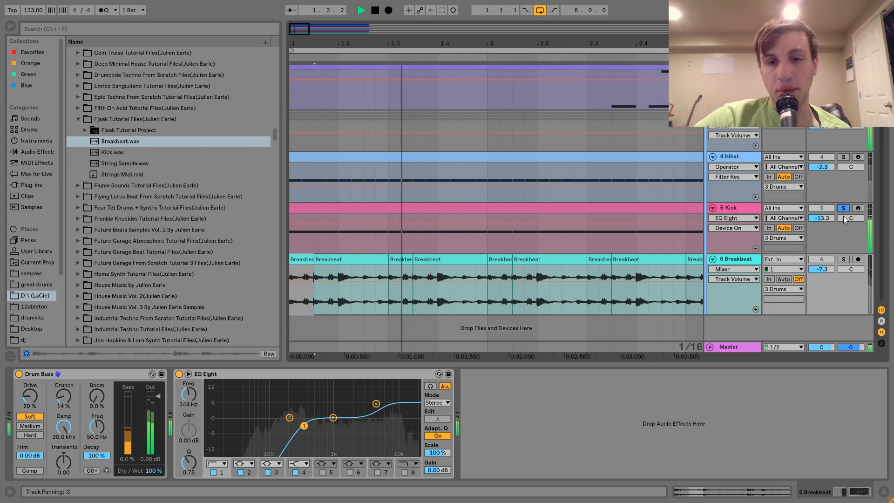
key(space)
click(842, 259)
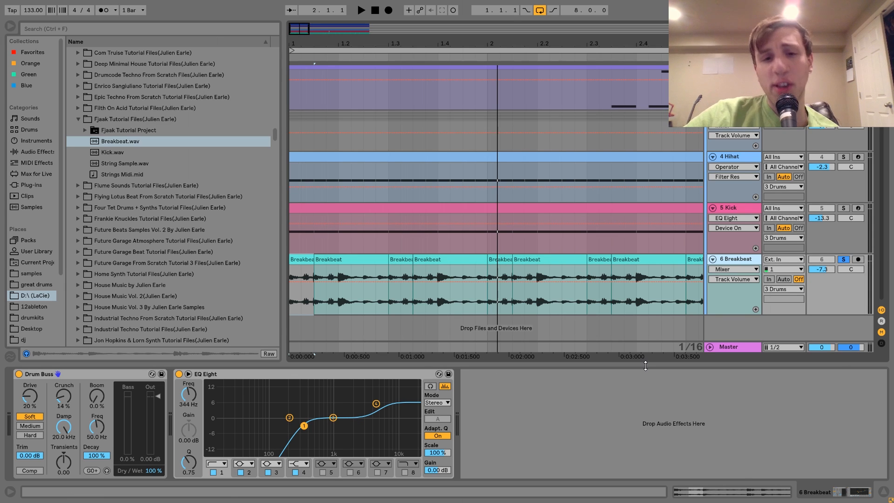
Step: Bypass the Breakbeat's EQ Eight and Drum Buss, play the dry breakbeat, and undo both bypasses
click(179, 374)
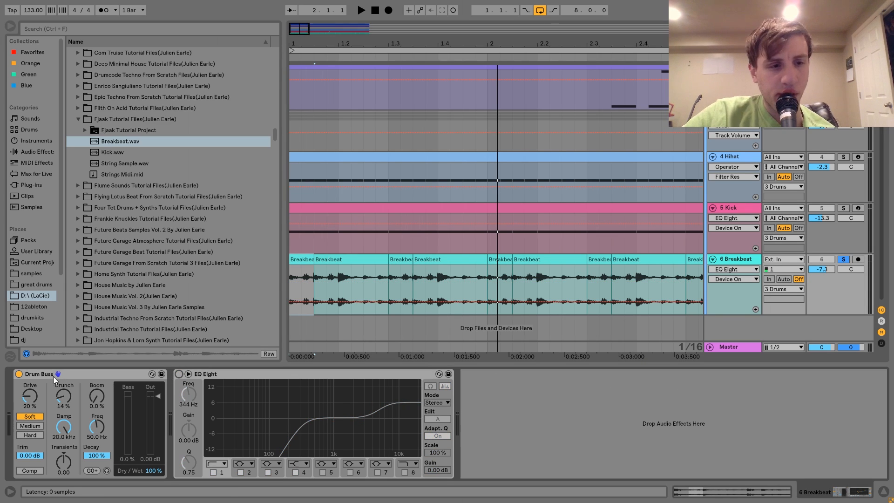
click(19, 373)
key(space)
key(ctrl+z)
key(ctrl+z)
key(space)
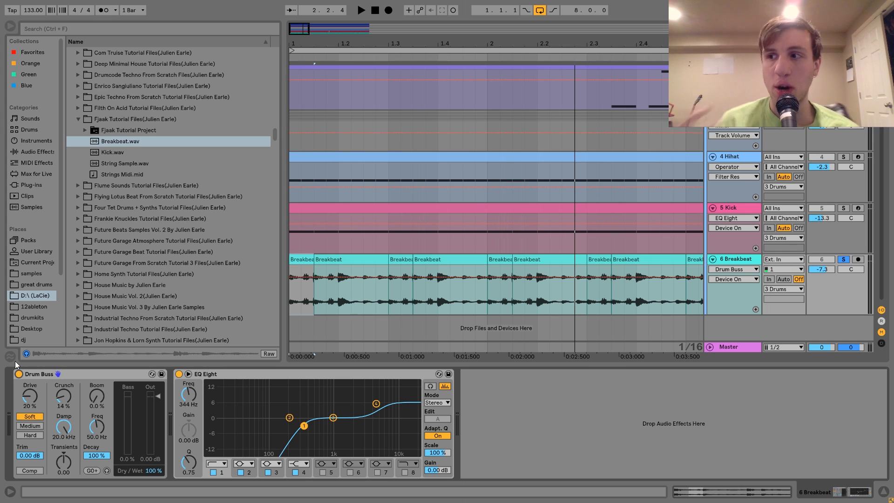
Step: Bypass and re-enable the Breakbeat's Drum Buss and its EQ Eight in turn, playing the breakbeat to compare the sound
click(19, 374)
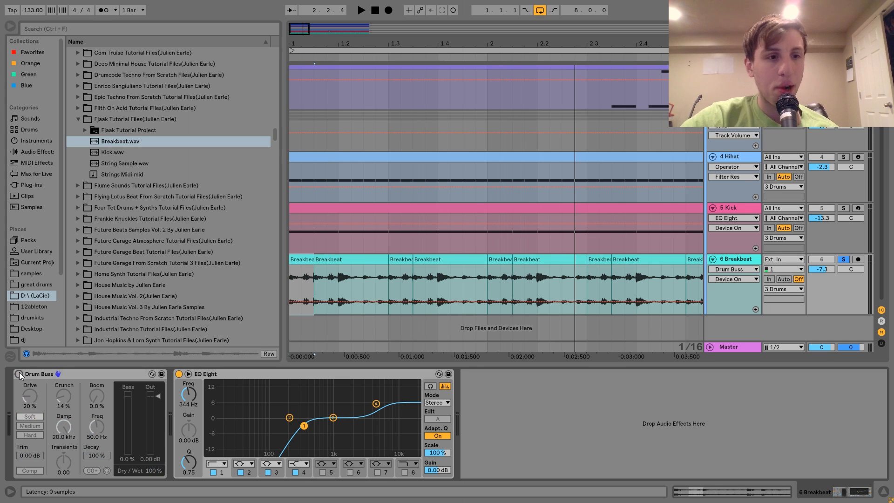
key(space)
click(18, 374)
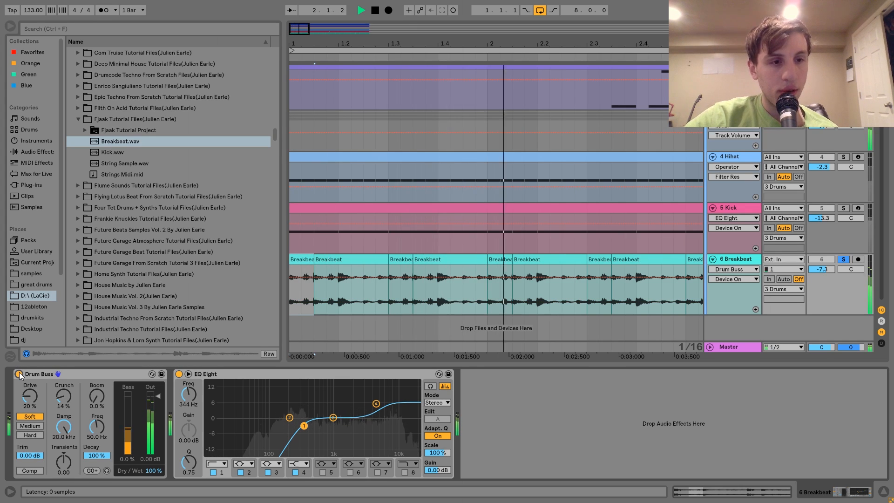
key(space)
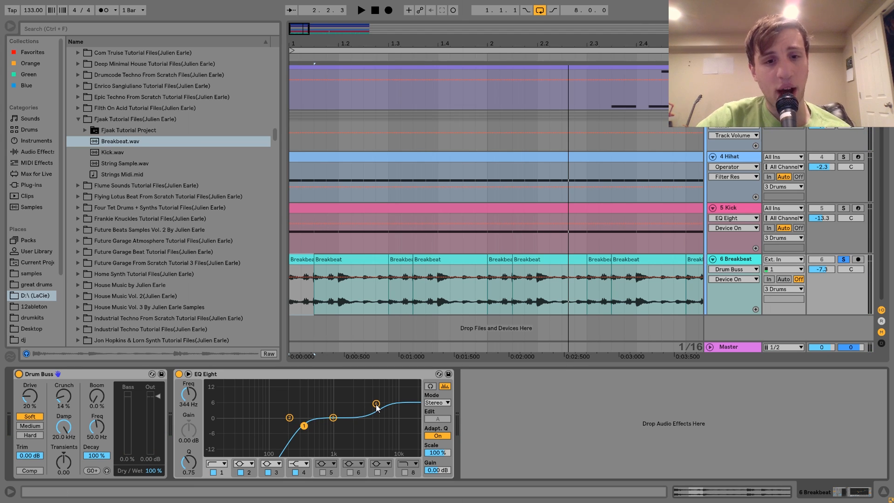
key(space)
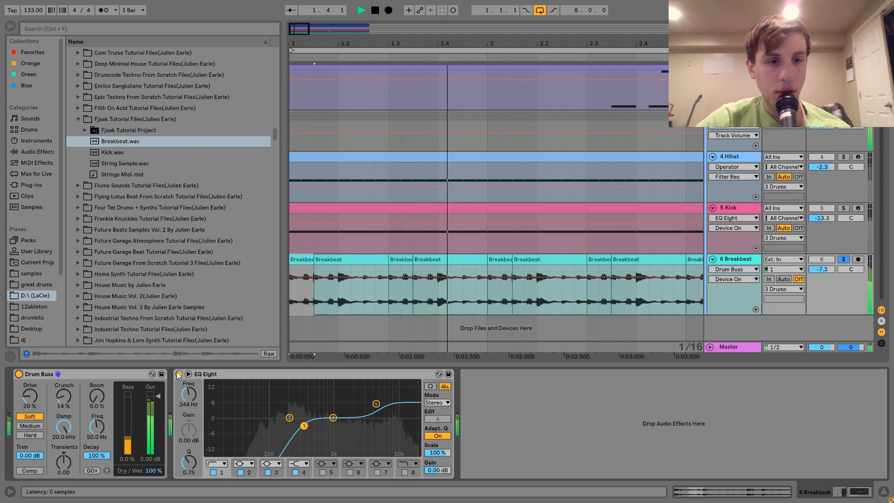
key(space)
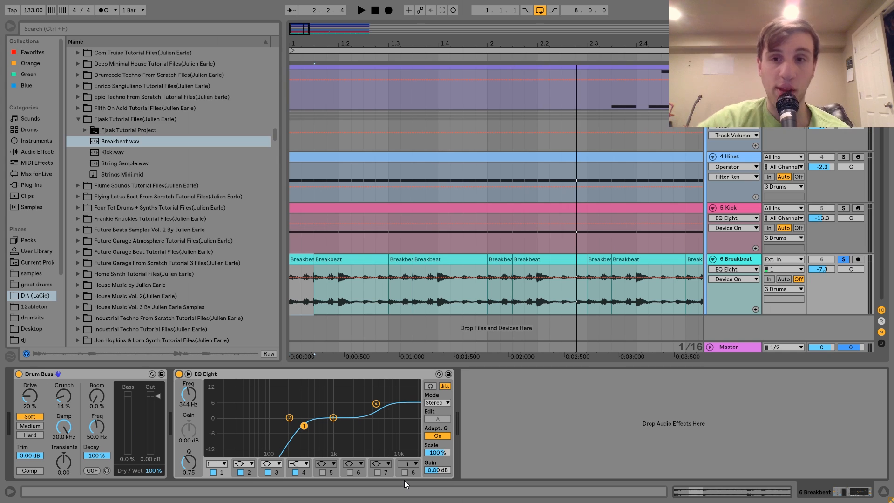
Step: Select the Drums group and play all the drums together from 1.1.1
drag(424, 45, 340, 33)
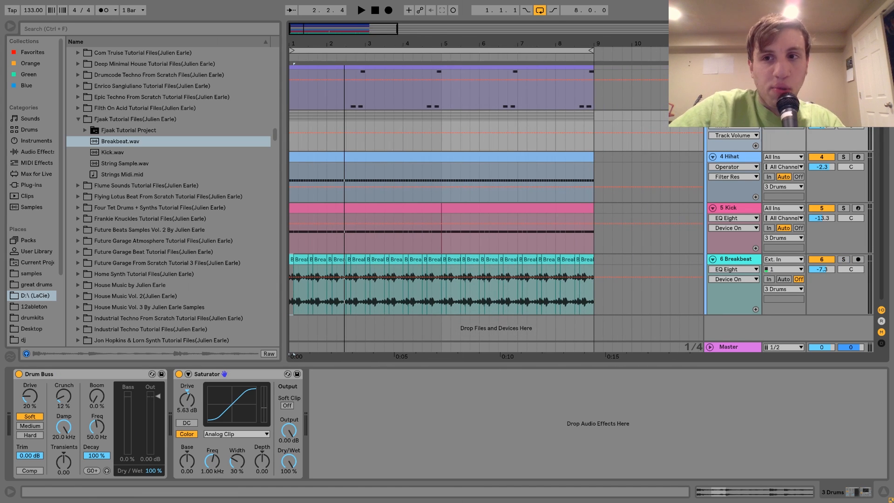
click(294, 116)
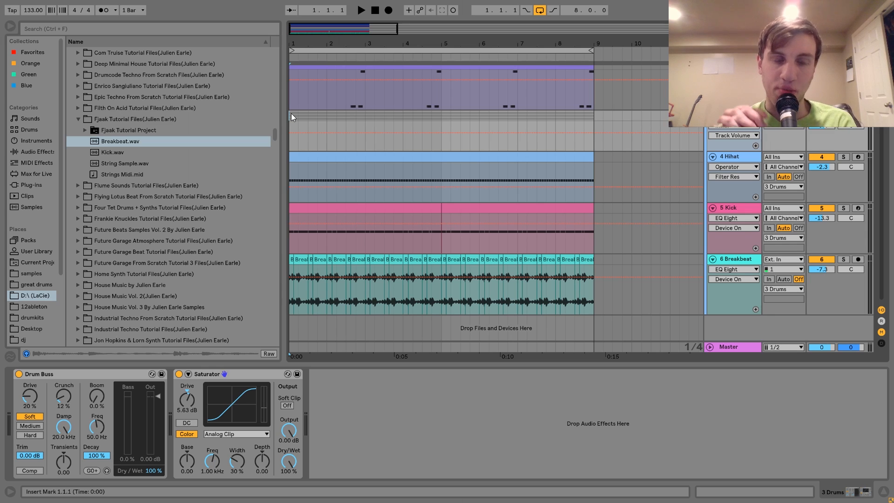
key(space)
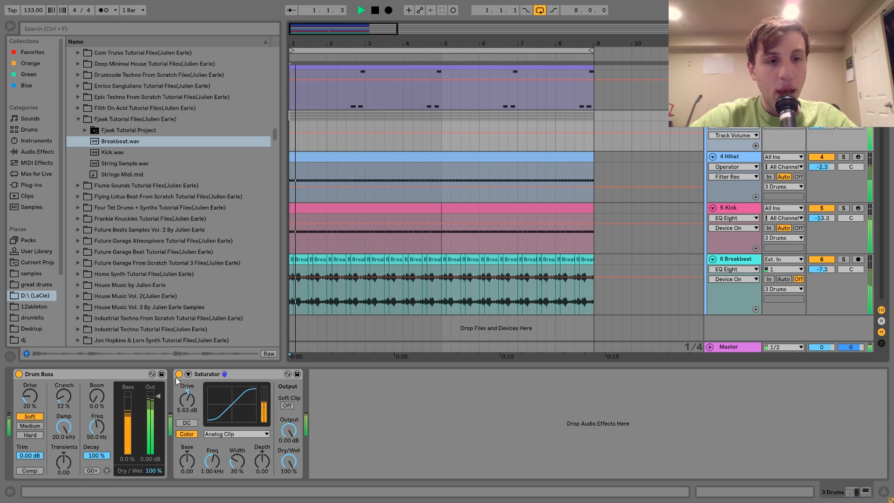
Step: Bypass the Drums group's Saturator and Drum Buss, play the dry drums, undo both bypasses, and play the processed drums
click(179, 374)
key(space)
click(19, 375)
key(space)
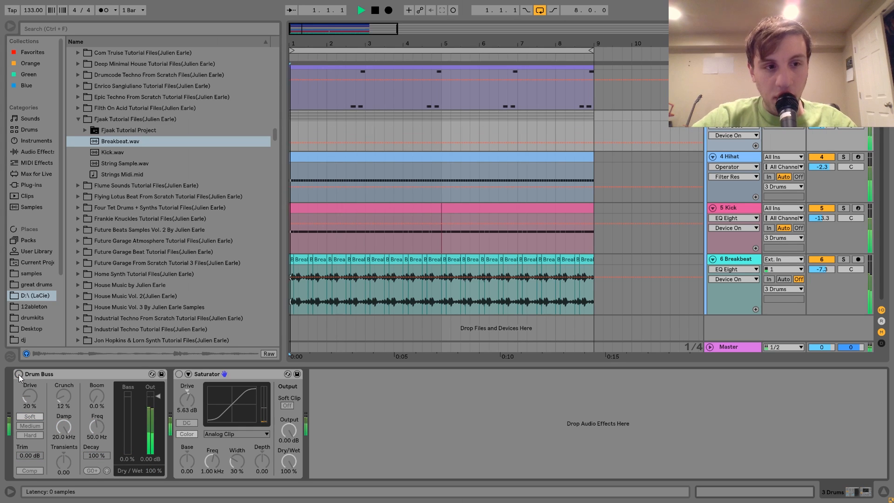
click(829, 127)
key(space)
key(ctrl+z)
key(ctrl+z)
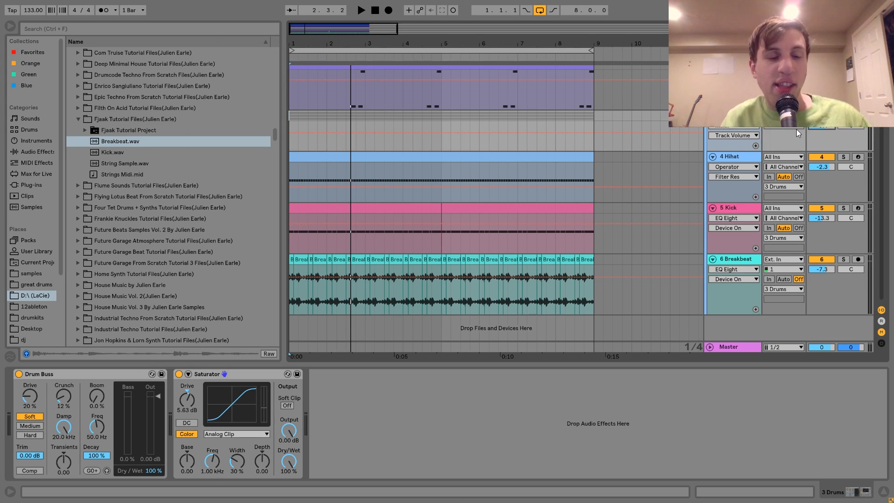
key(space)
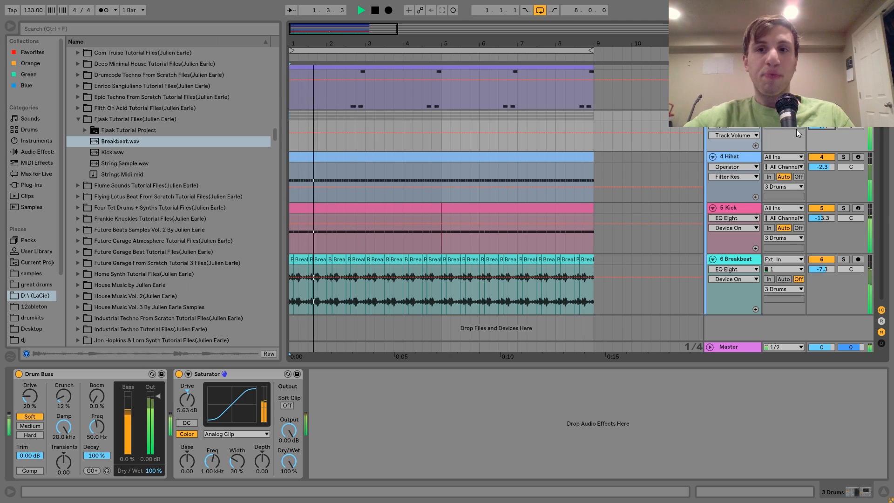
key(space)
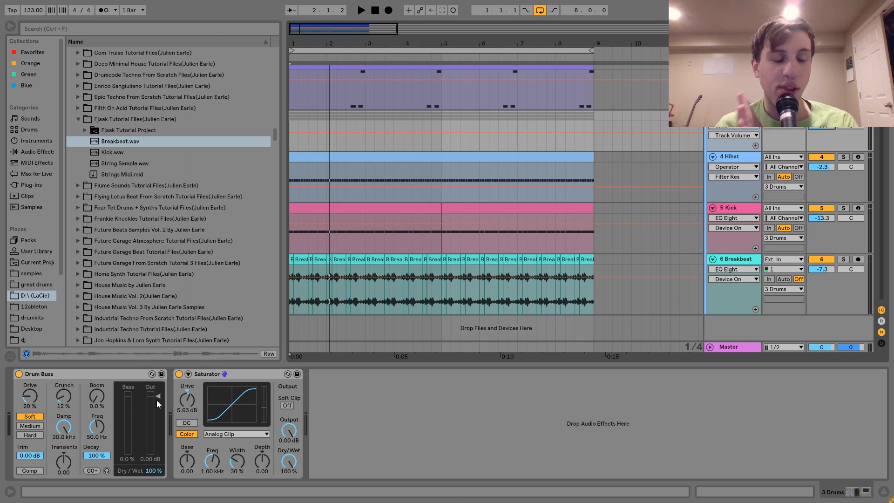
Step: Turn off both Drums group effects again, play the drums briefly, and re-enable Drum Buss and Saturator
click(181, 375)
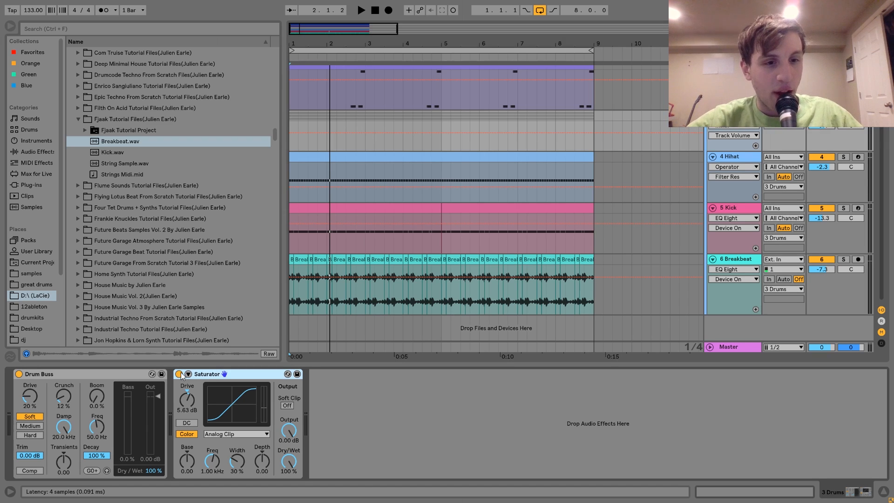
click(179, 373)
click(19, 373)
key(space)
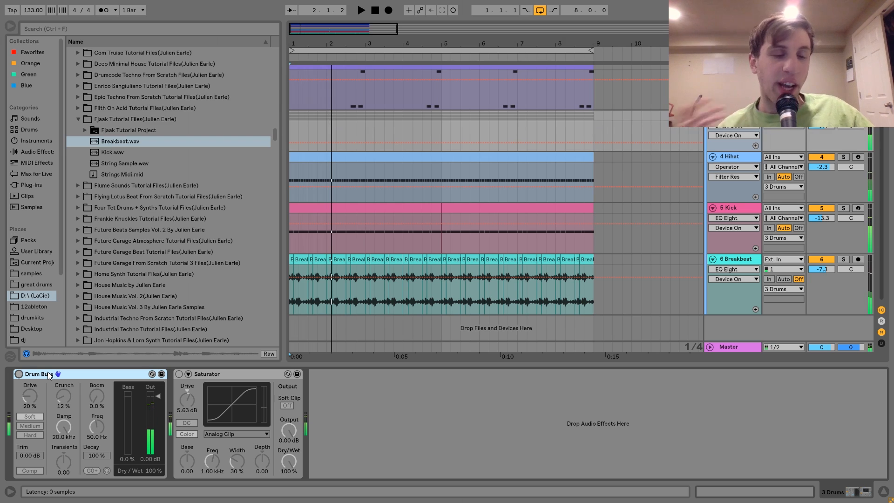
key(0)
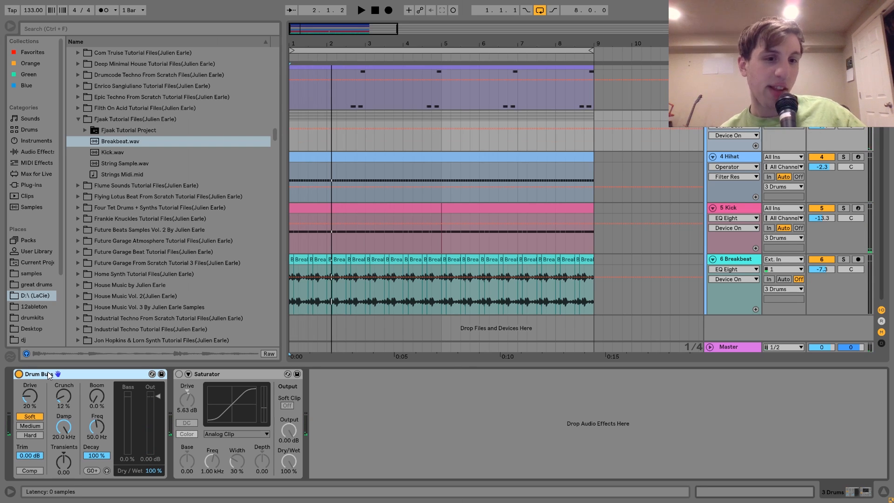
key(0)
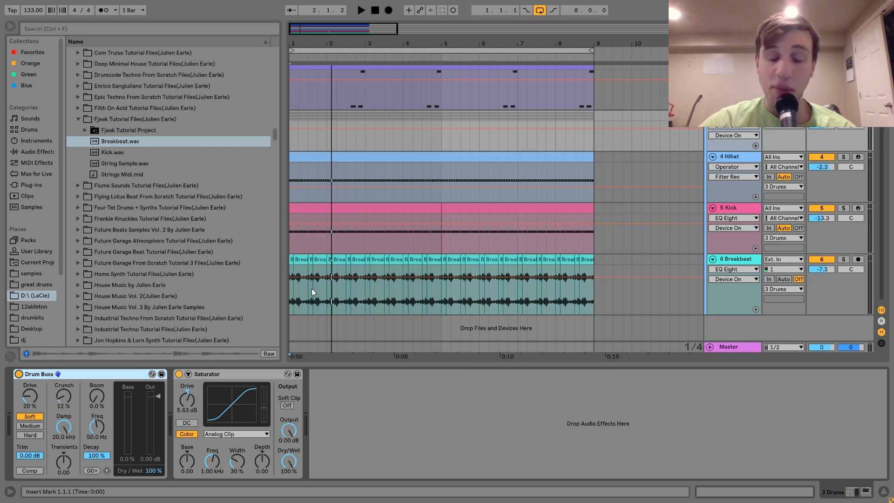
Step: Show the device chains of the Hihat, Kick and Breakbeat tracks in turn, and return to the Drums group
click(741, 155)
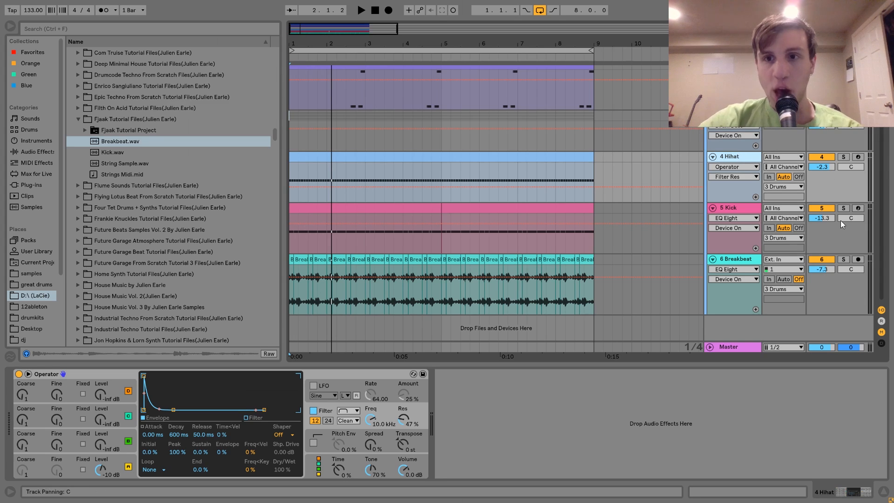
click(738, 207)
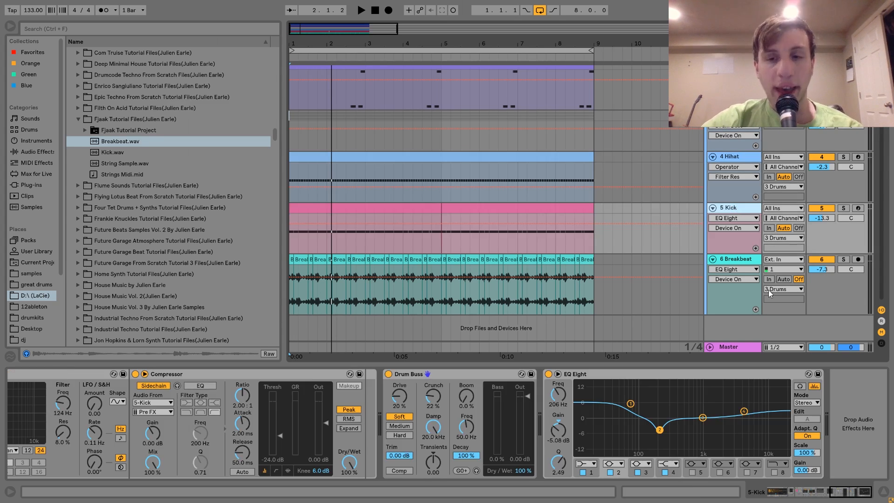
click(730, 260)
click(727, 117)
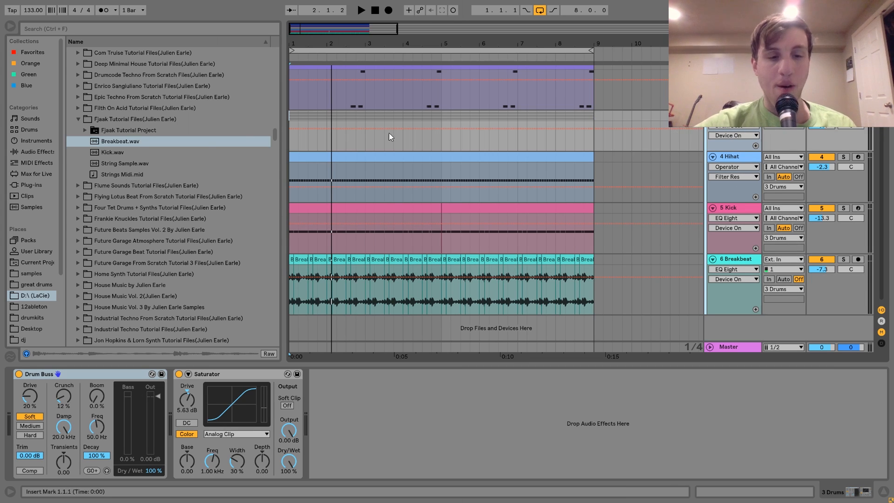
Step: Bypass the Drums group's Saturator, and compare the drums with Drum Buss off and on during playback
click(178, 374)
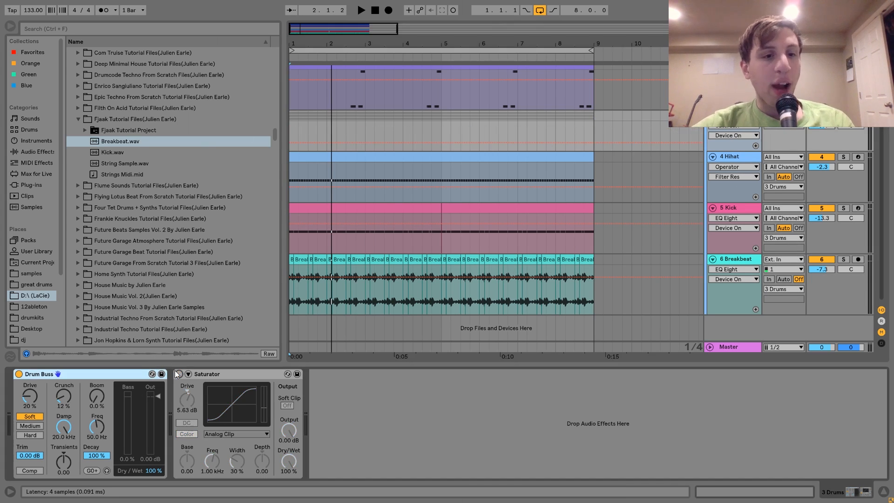
click(18, 375)
key(space)
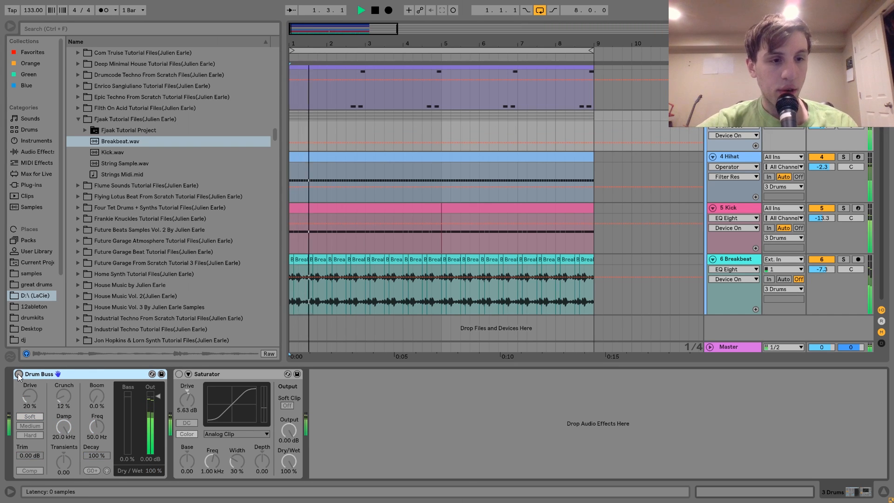
click(18, 374)
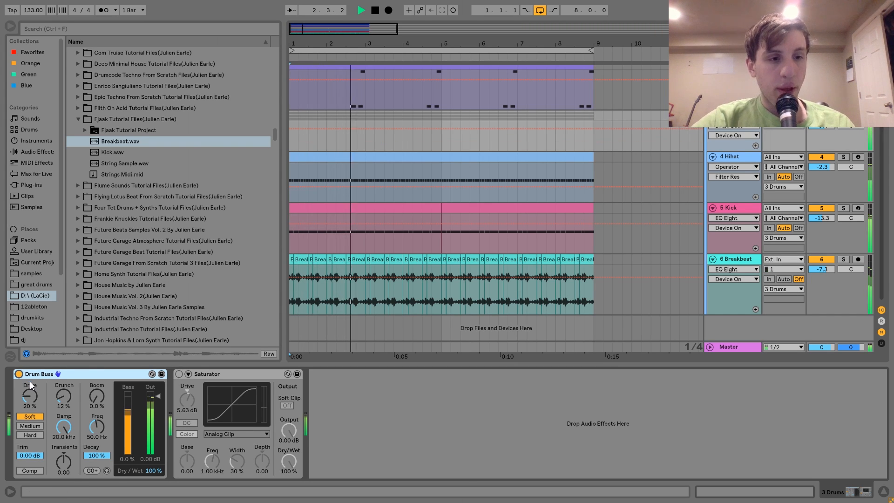
key(space)
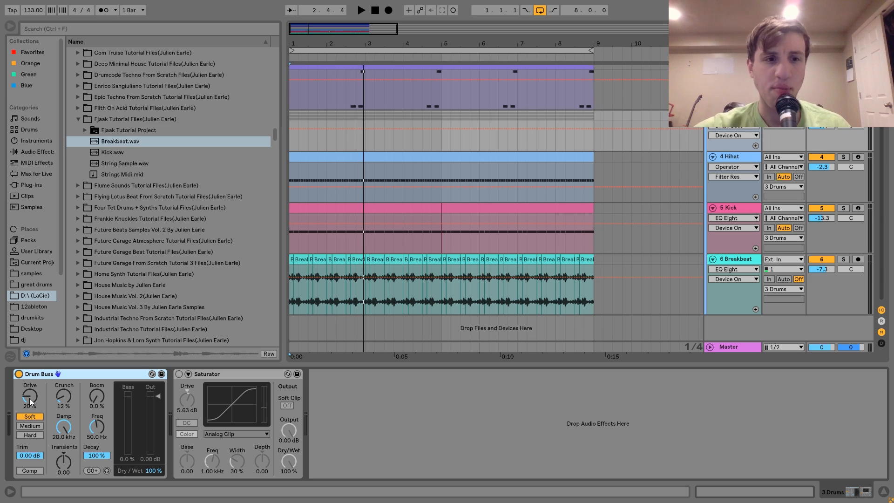
Step: Re-enable the Drums group's Saturator, turn off its Color option, and play the drums to hear the difference
key(space)
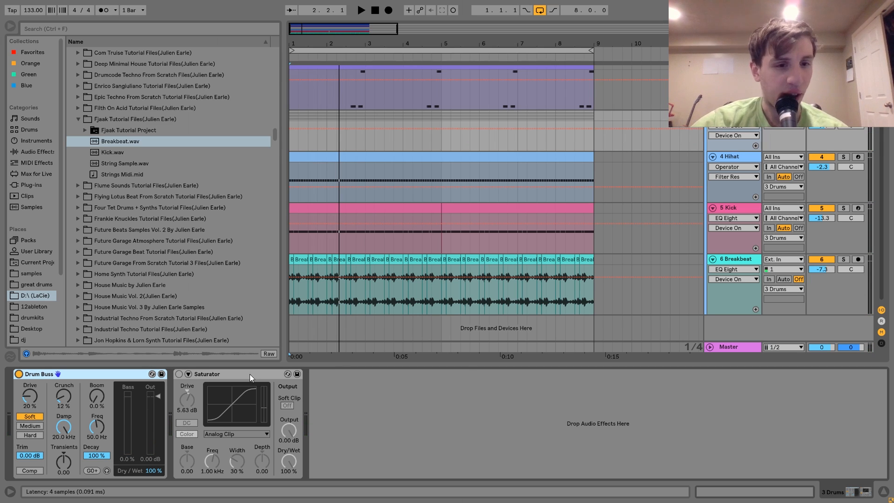
key(space)
click(179, 375)
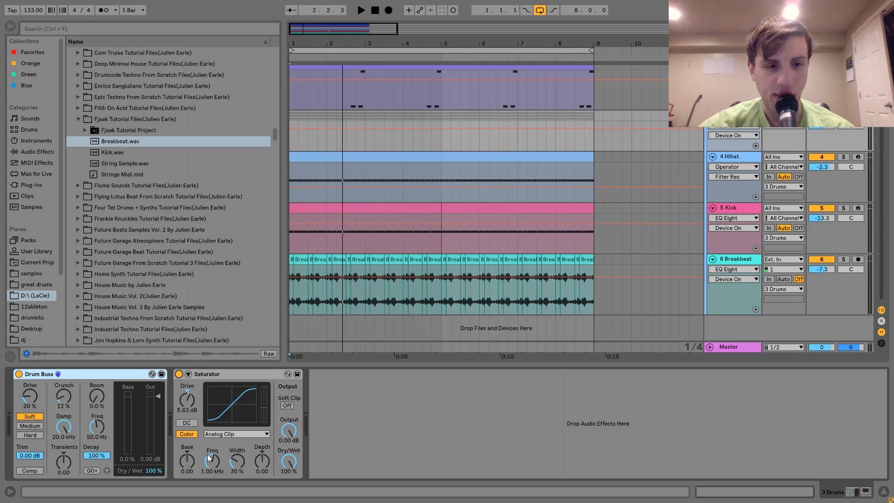
click(192, 436)
key(space)
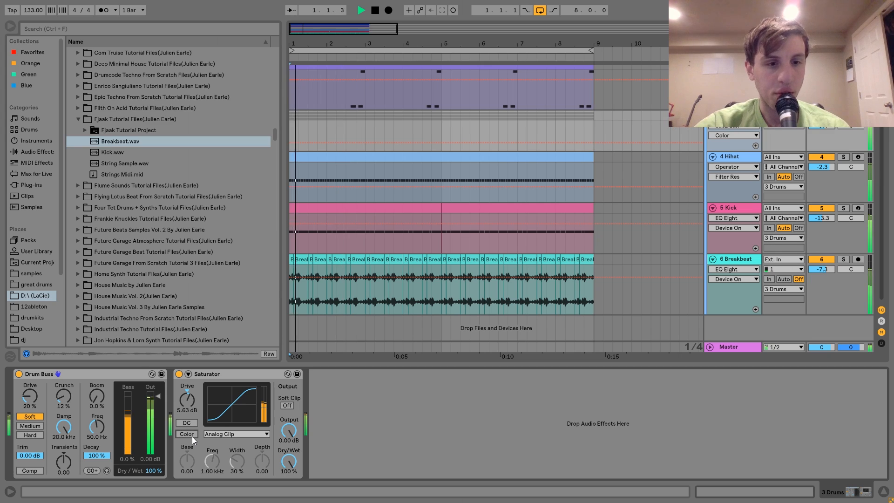
Step: Turn the Color option of the Drums group's Saturator back on and play the drums to hear it
click(191, 437)
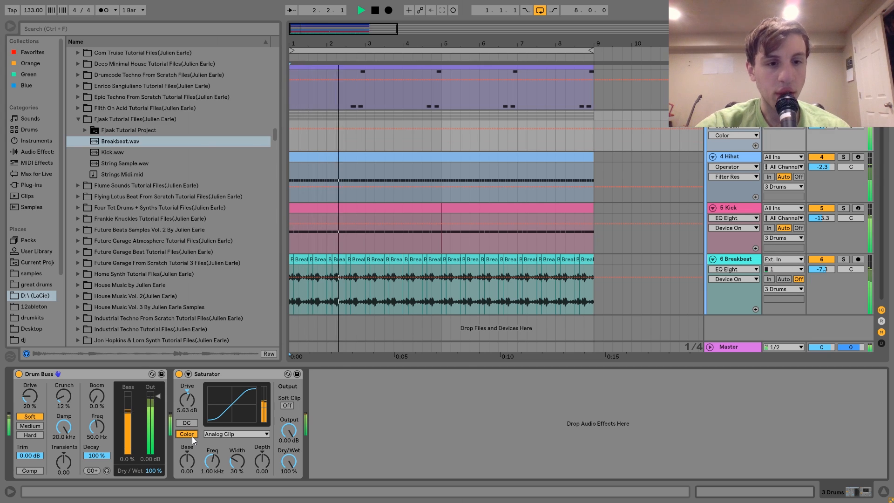
key(space)
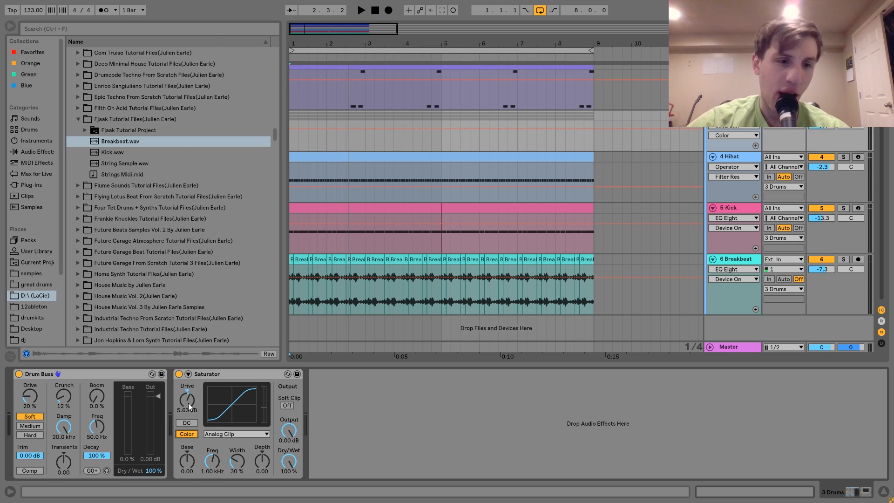
key(space)
key(space)
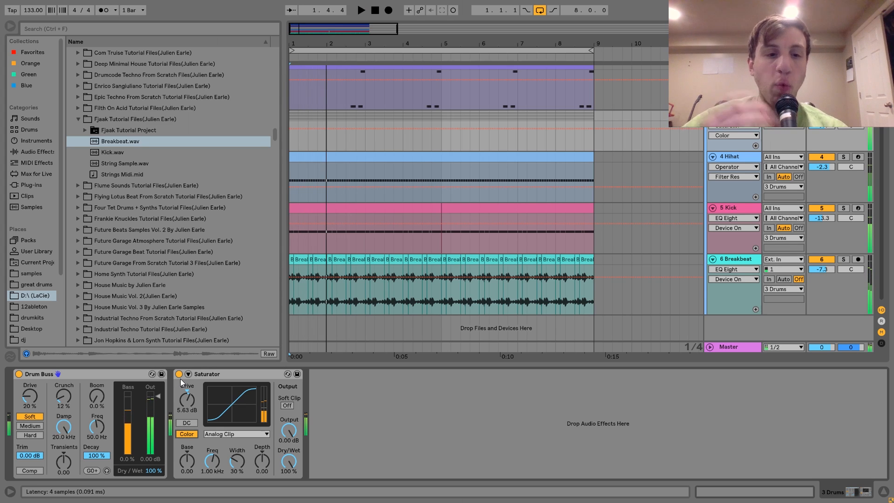
Step: Point out the Output and Drive controls of the Drums group's Saturator and play the drums briefly
click(289, 430)
key(space)
drag(191, 411, 191, 403)
key(space)
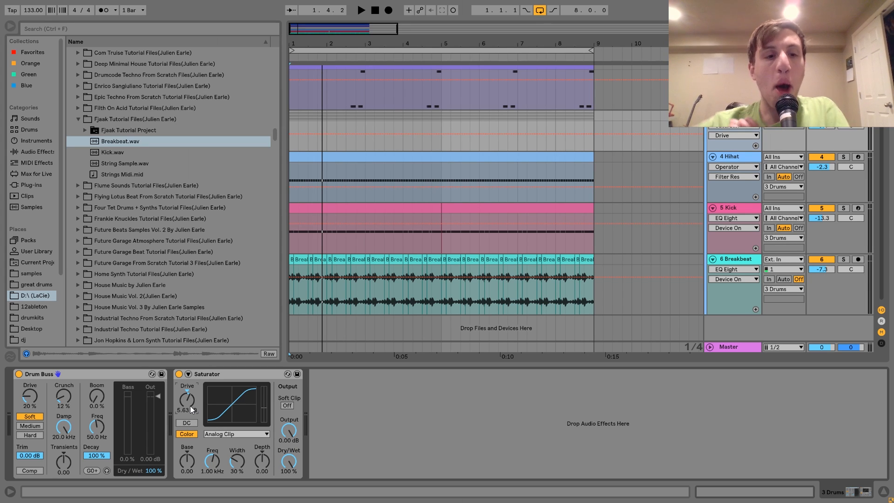
Step: Play the loop from the start with the Drums group's processing on, and return to the upper tracks of the arrangement
key(space)
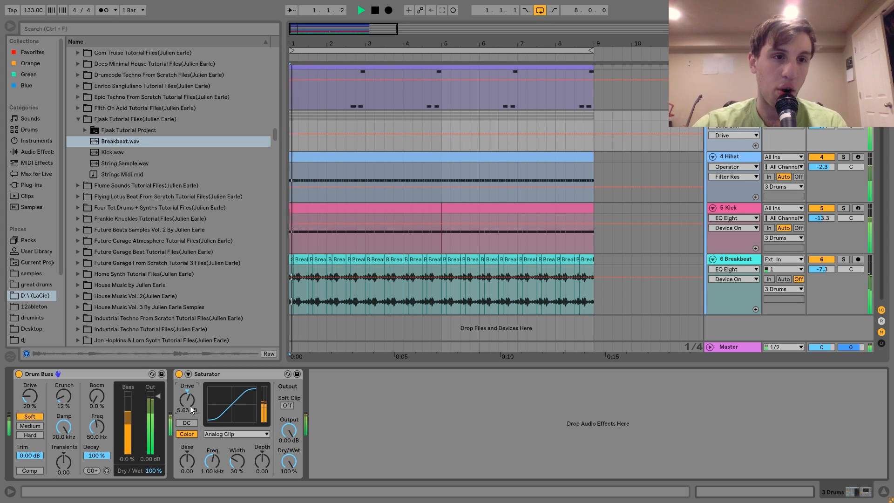
key(space)
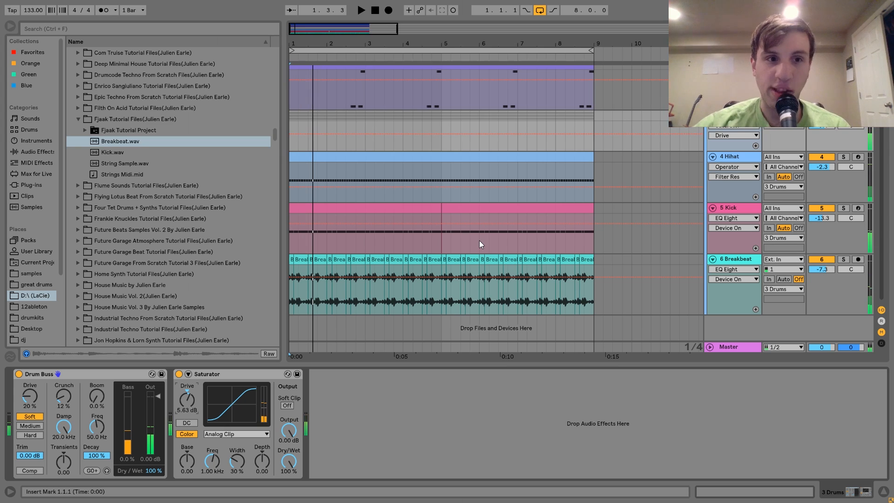
key(space)
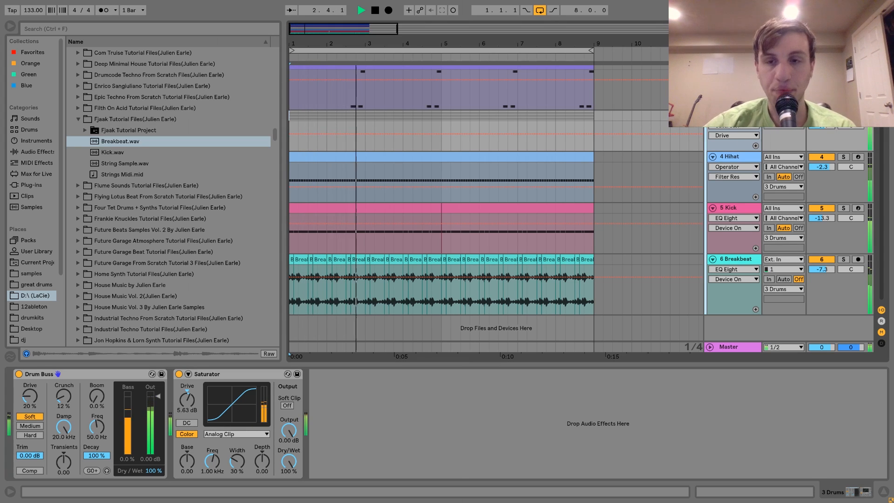
scroll(496, 205, up, 3)
key(space)
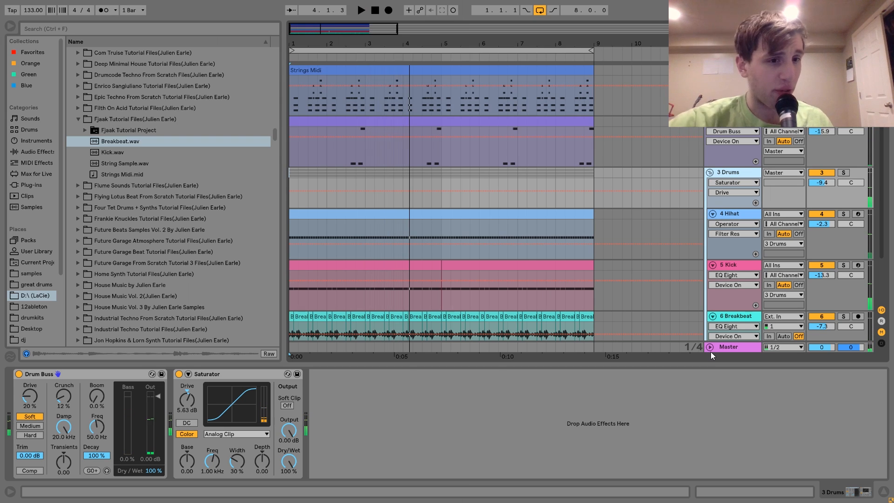